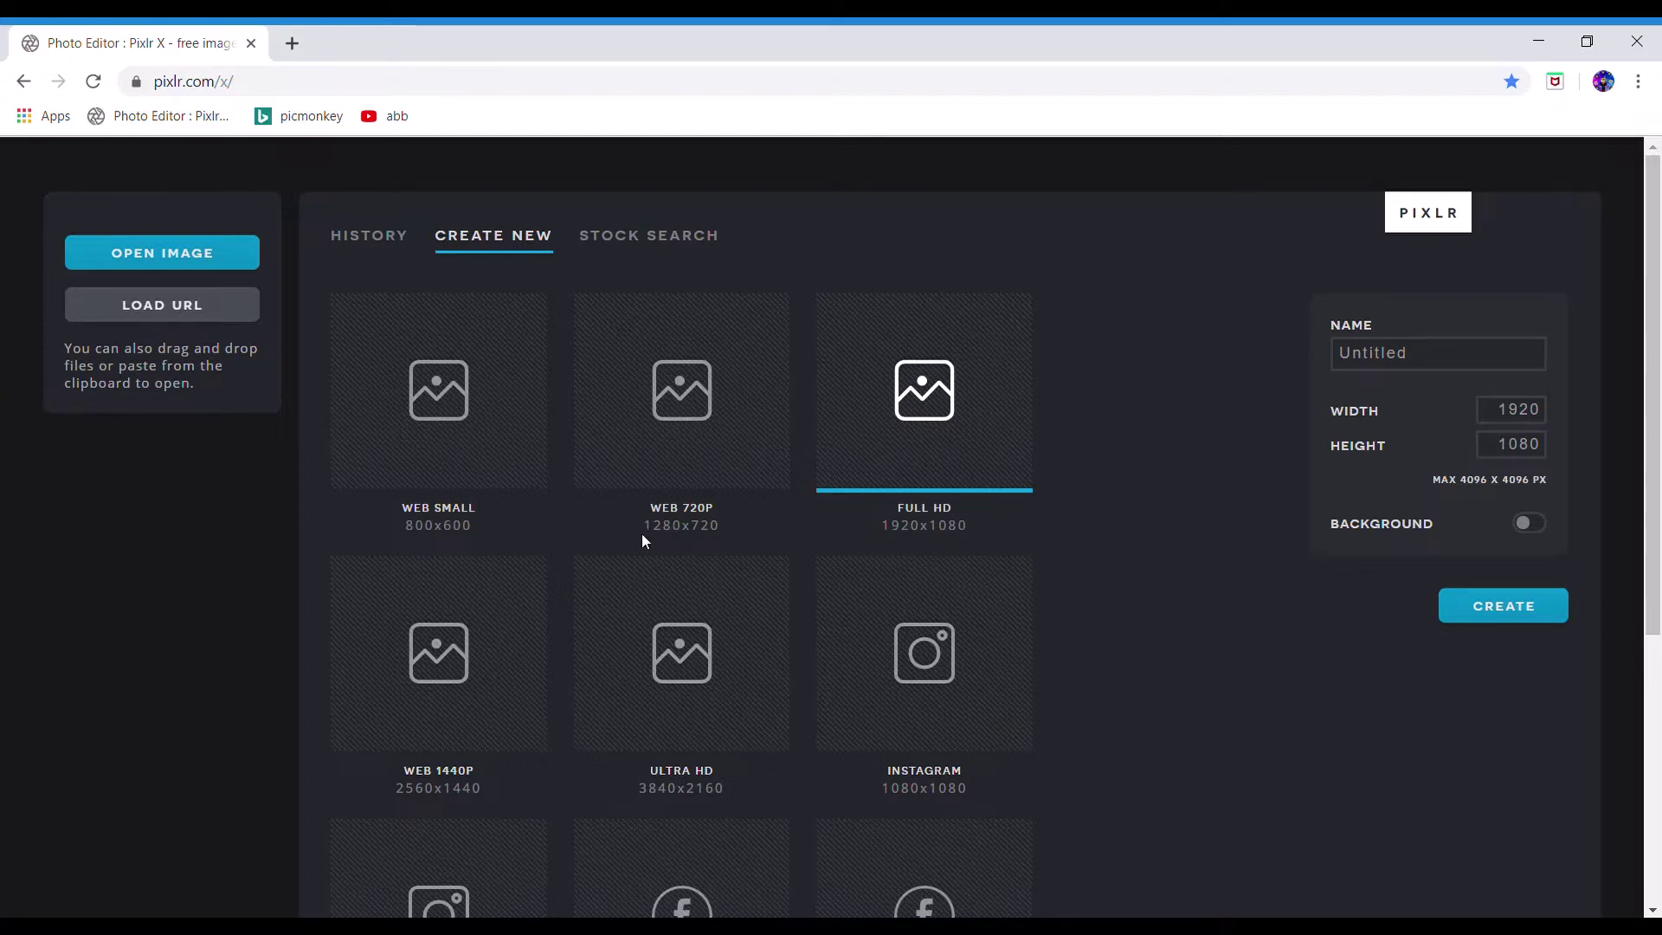
Create a blank transparent 1280×720 canvas from the Web 720P preset
{"action": "left_click", "coordinate": [727, 451]}
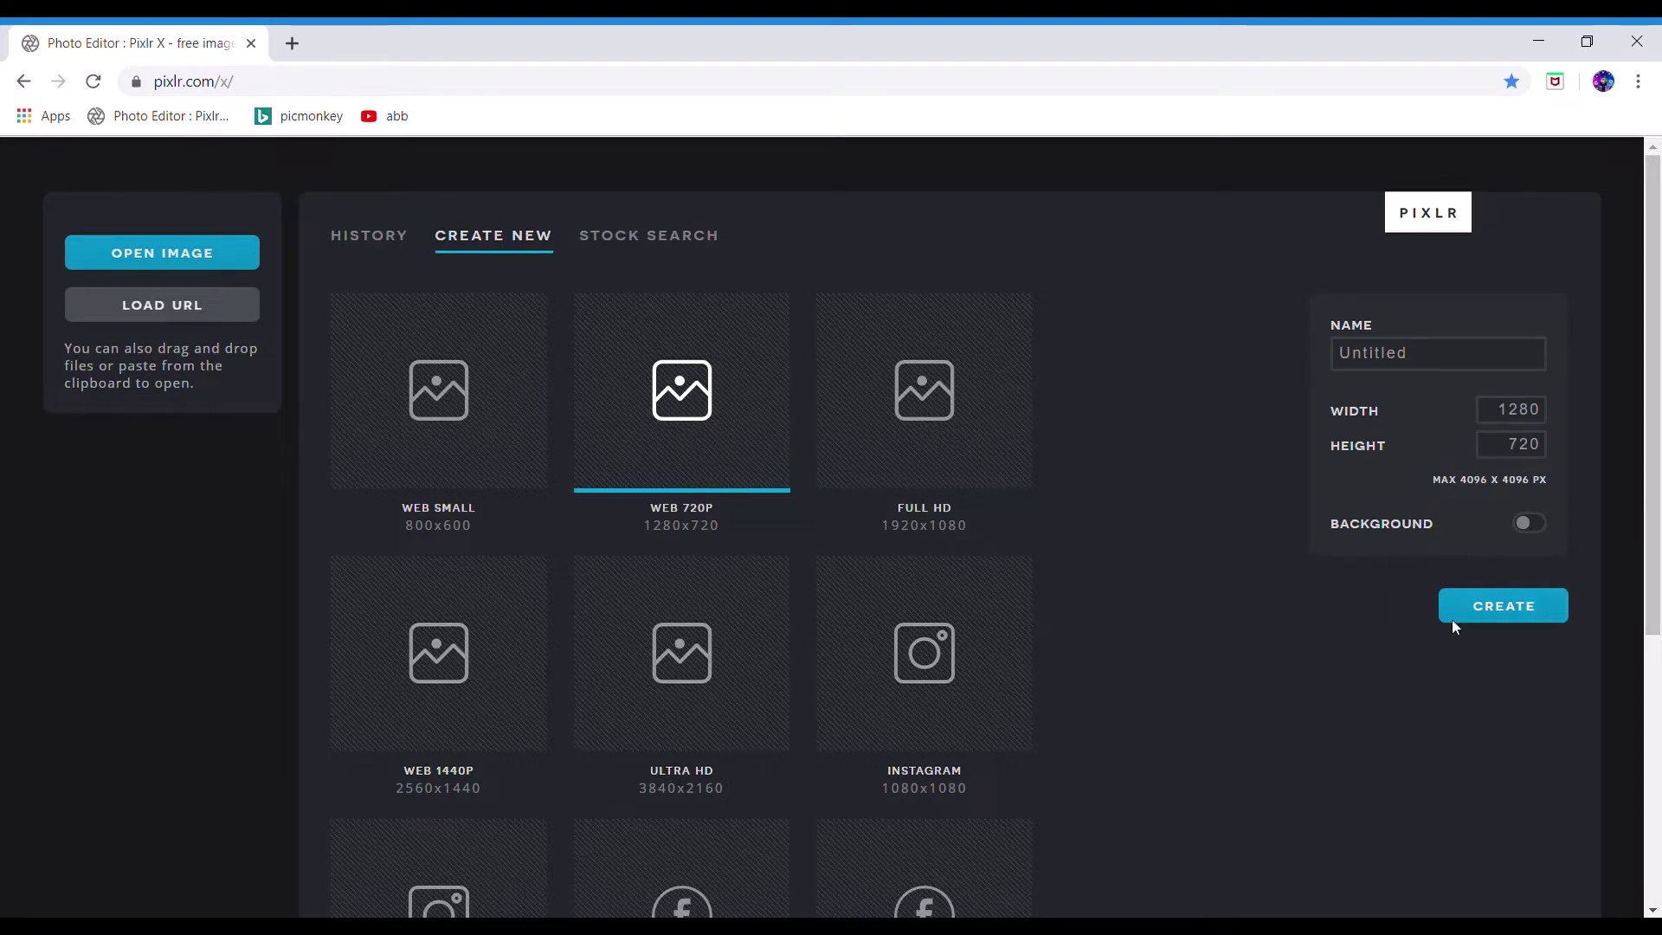
{"action": "left_click", "coordinate": [1519, 607]}
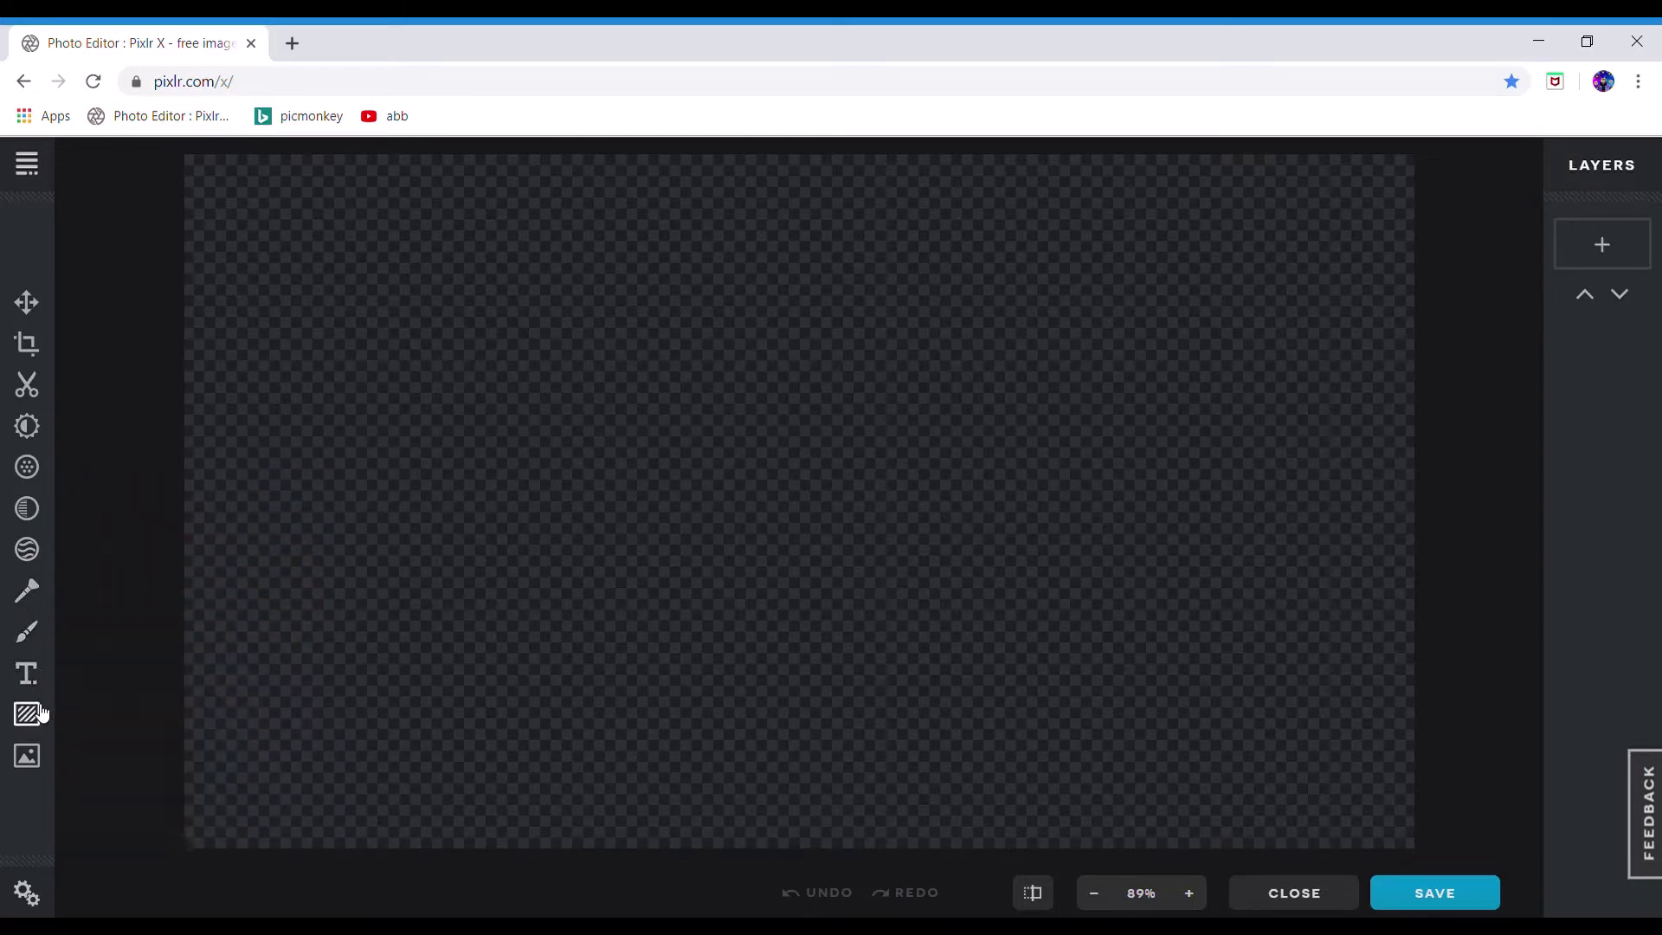
{"action": "left_click", "coordinate": [27, 756]}
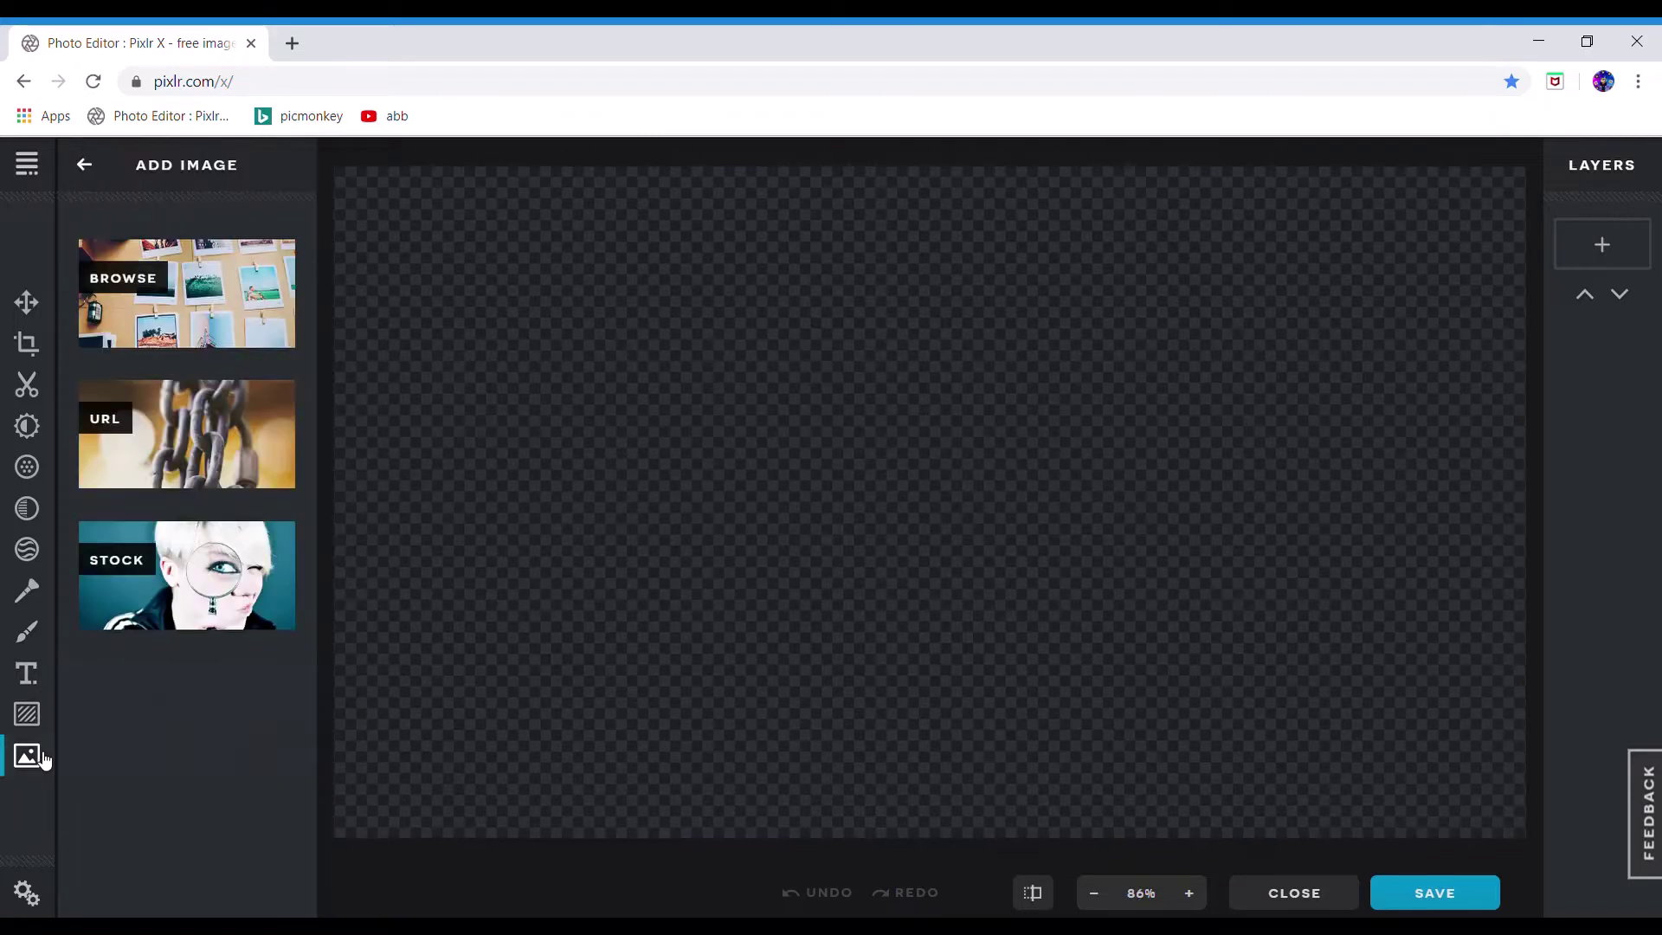
{"action": "left_click", "coordinate": [287, 53]}
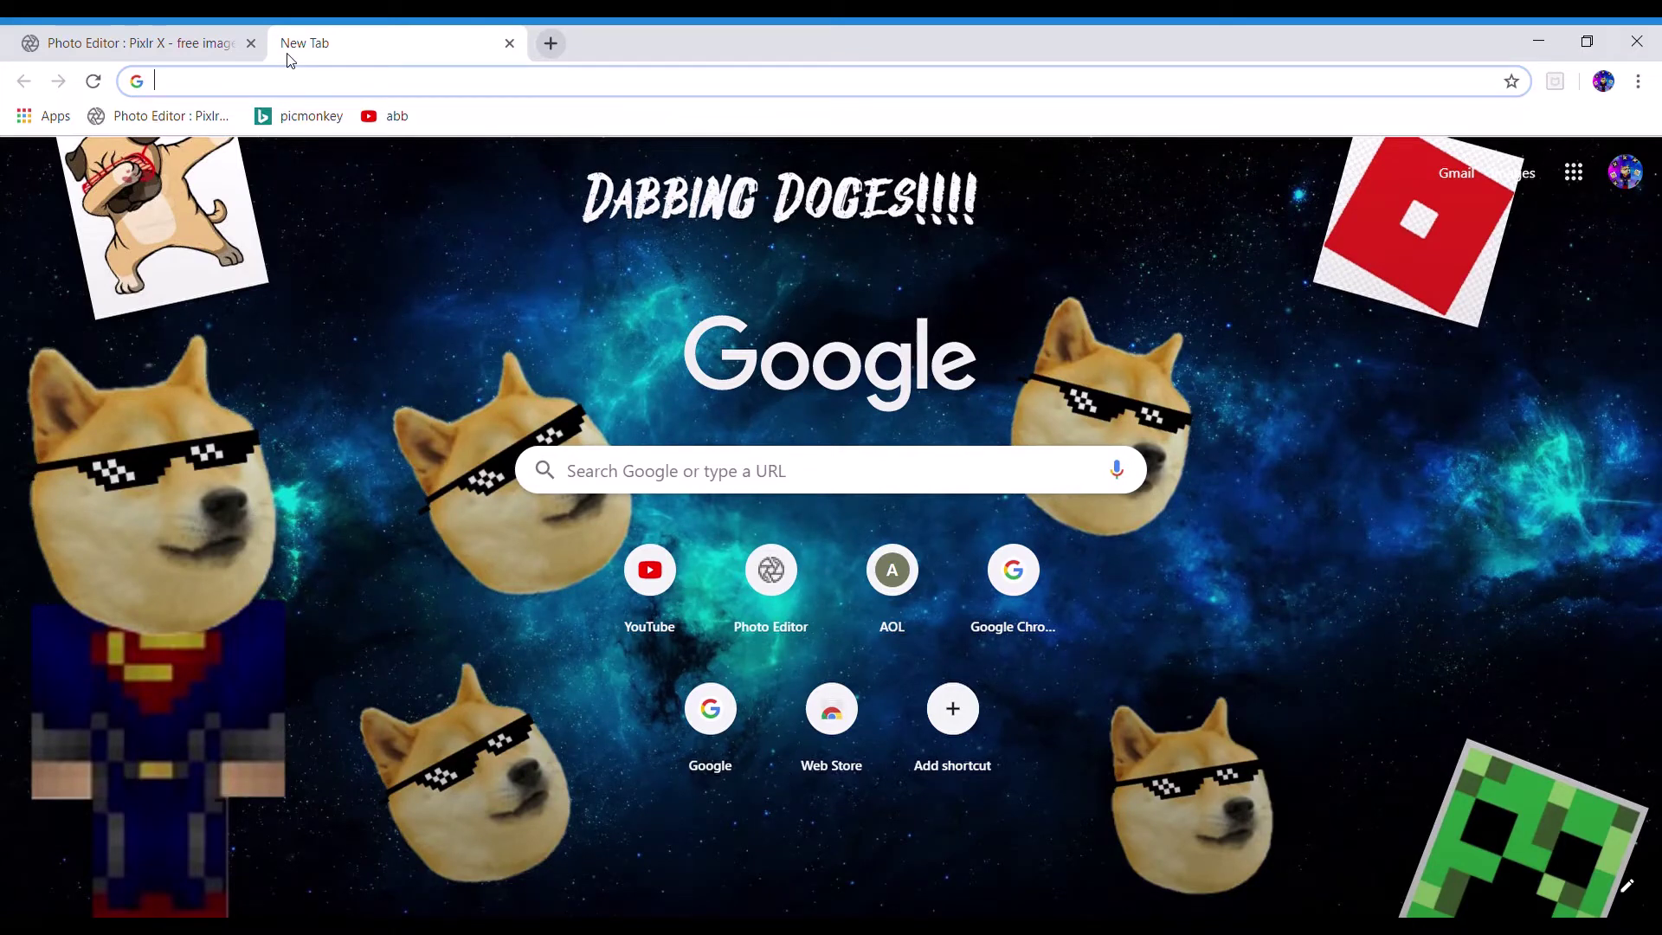
{"action": "type", "text": "1,920x1080 ba"}
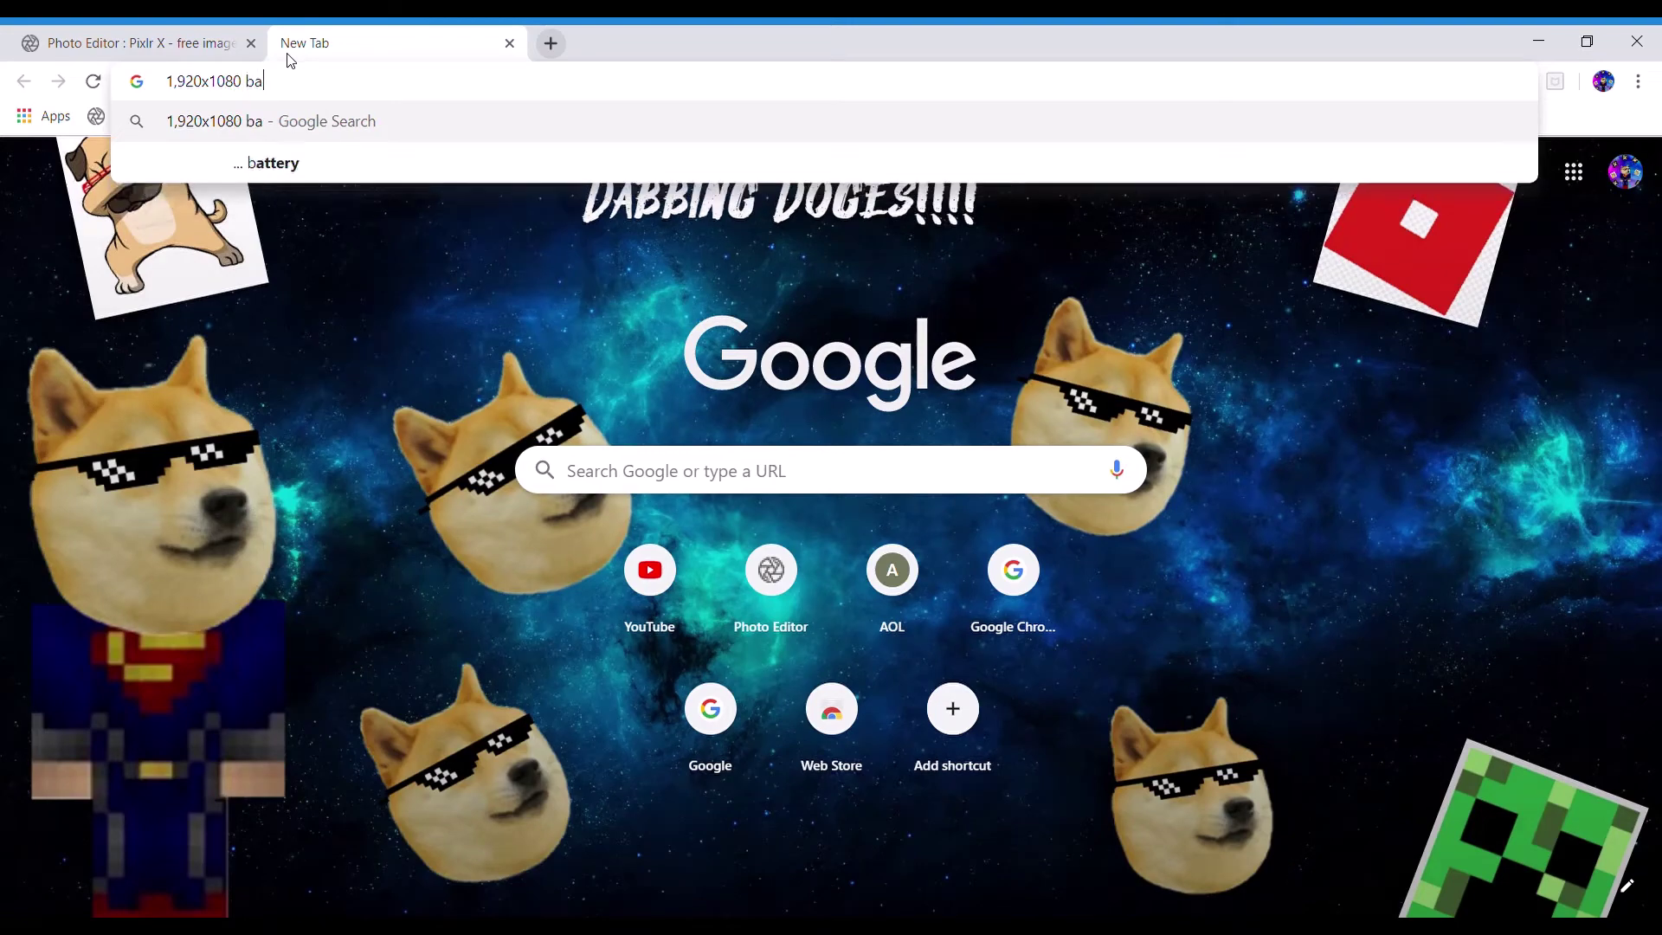
{"action": "type", "text": "ckounds"}
{"action": "key", "text": "Return"}
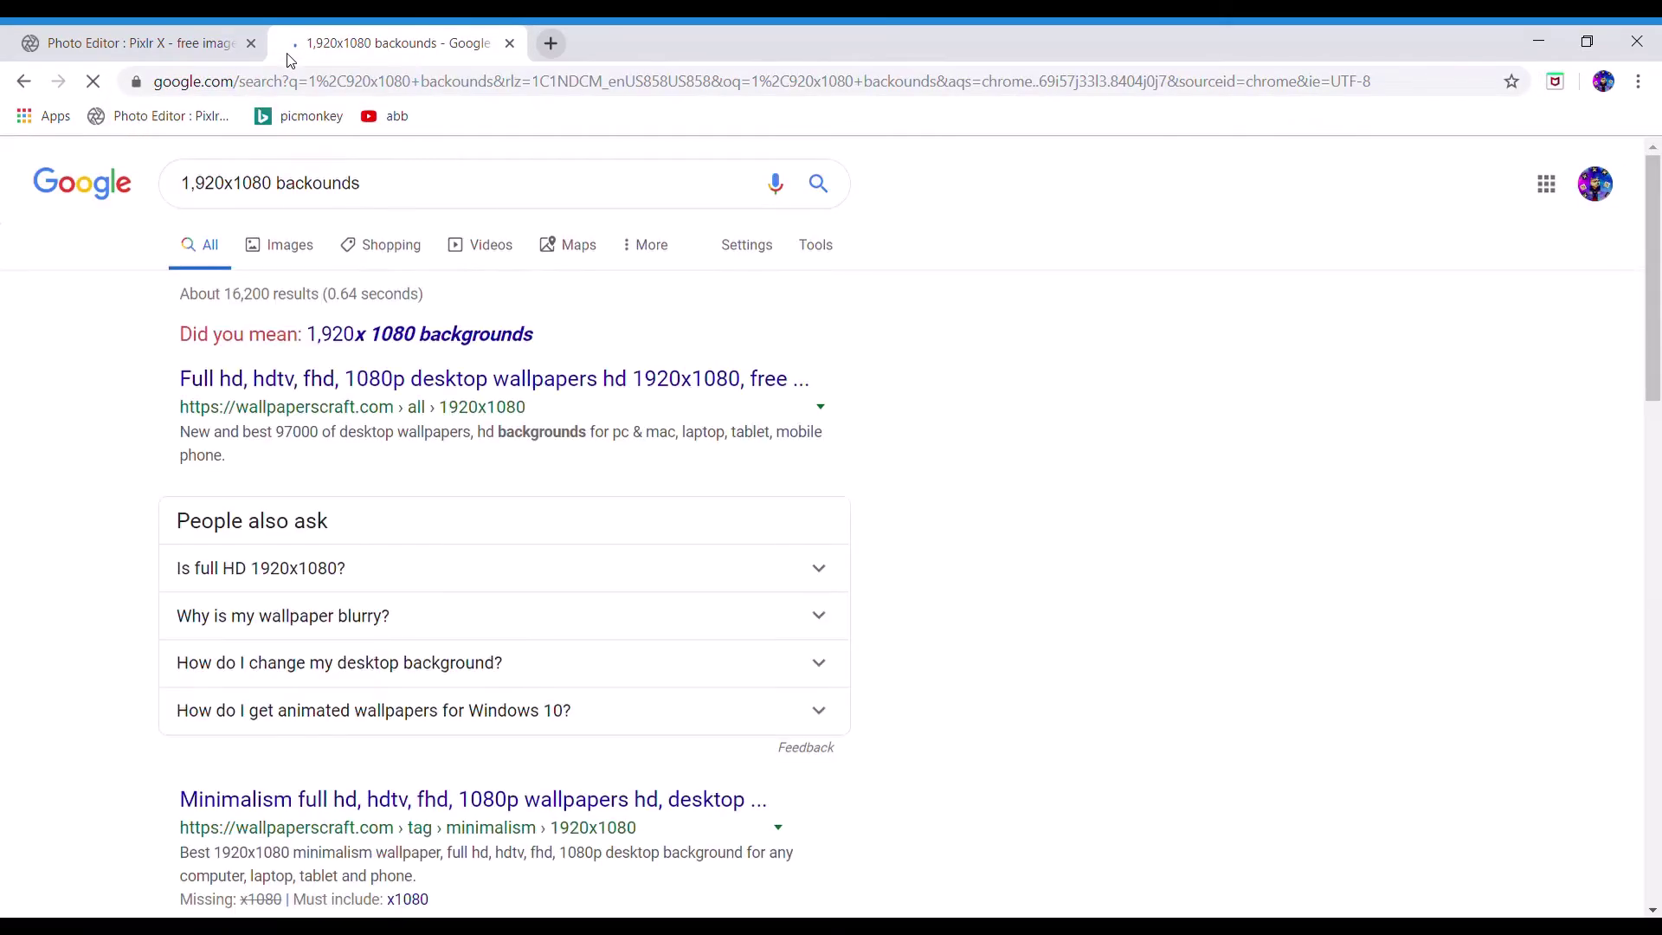
{"action": "left_click", "coordinate": [297, 248]}
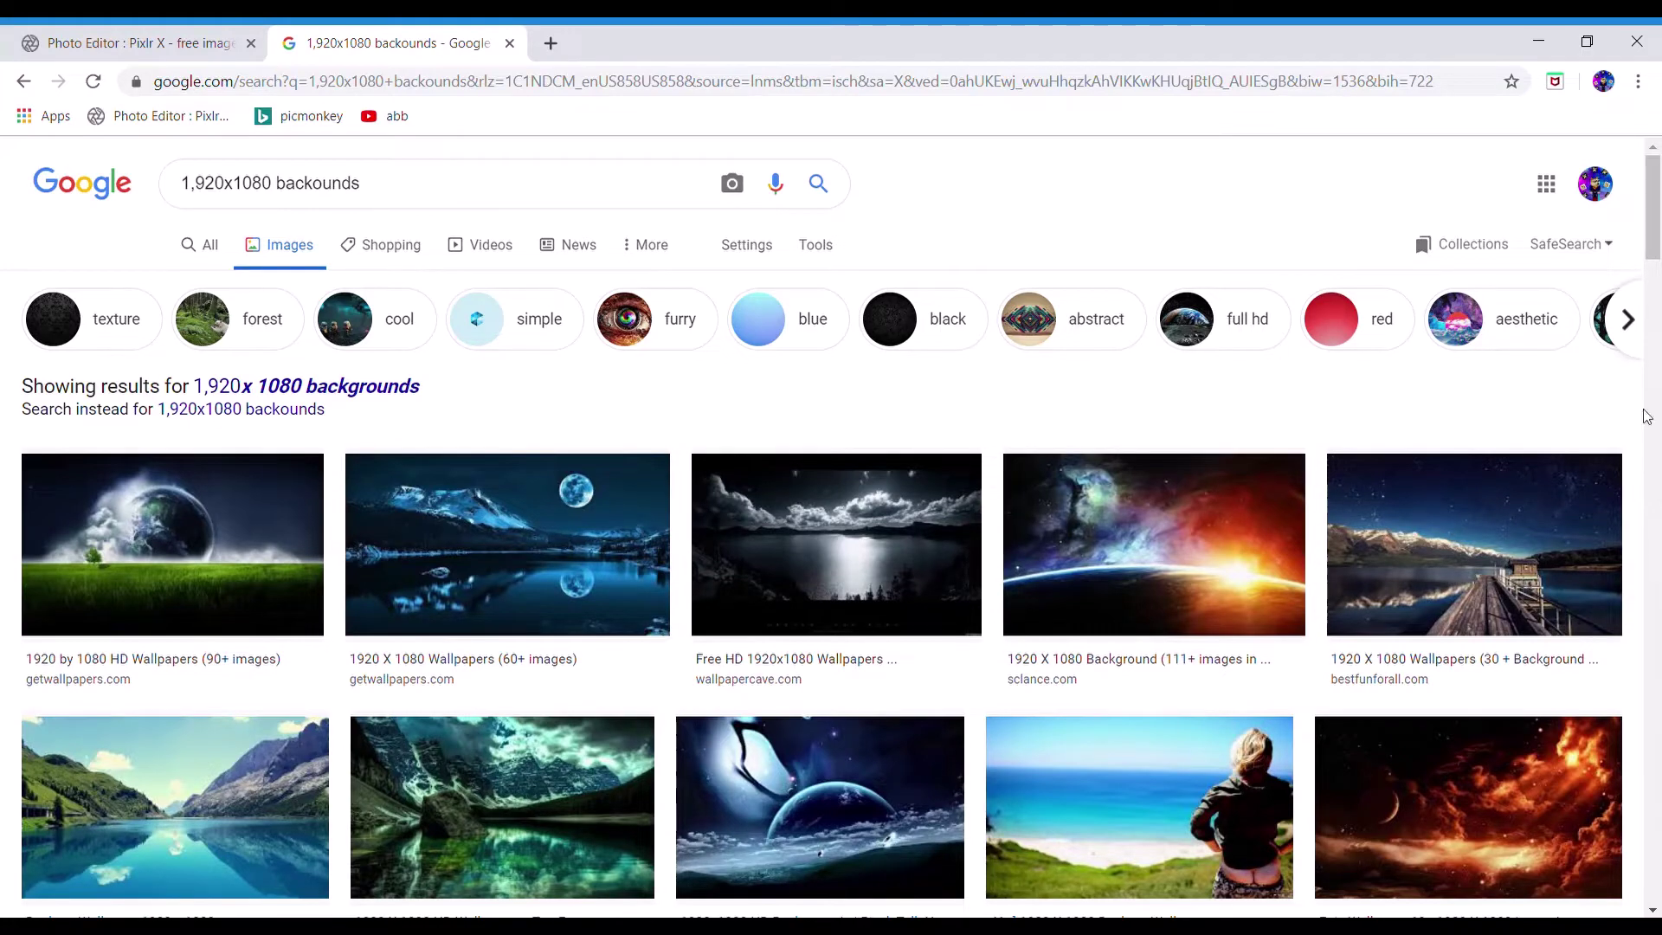
{"action": "left_click_drag", "start_coordinate": [1658, 267], "coordinate": [1659, 446]}
{"action": "left_click", "coordinate": [871, 594]}
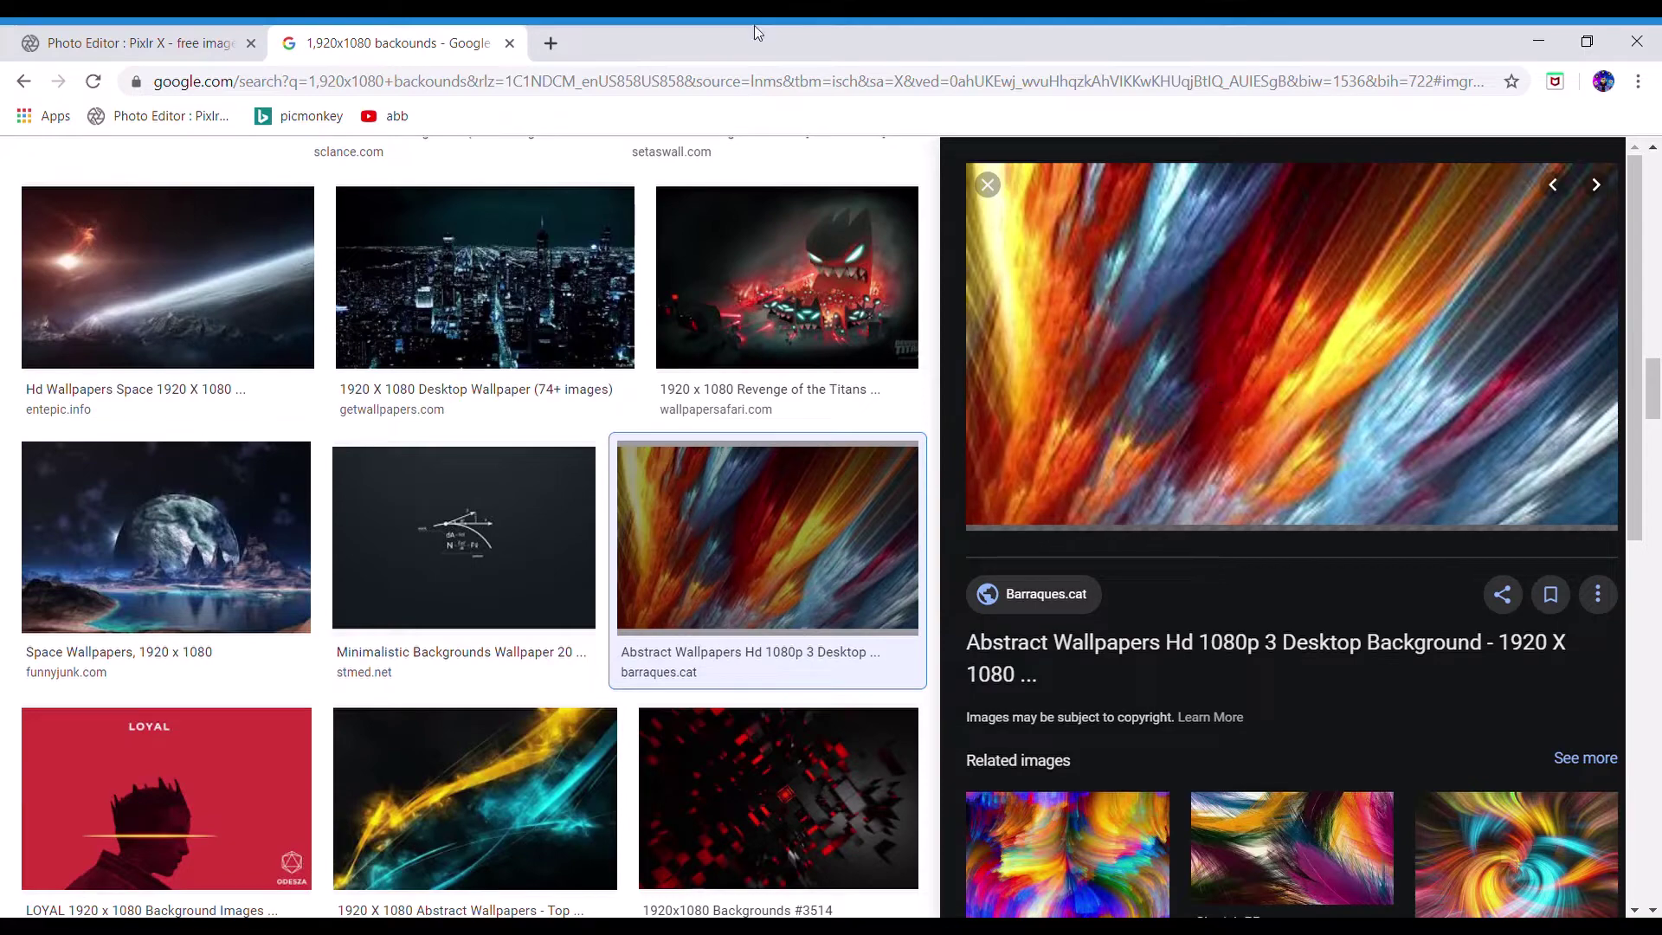
Add the multi-storey shopping mall interior photo from the computer as the first layer
{"action": "left_click", "coordinate": [509, 44]}
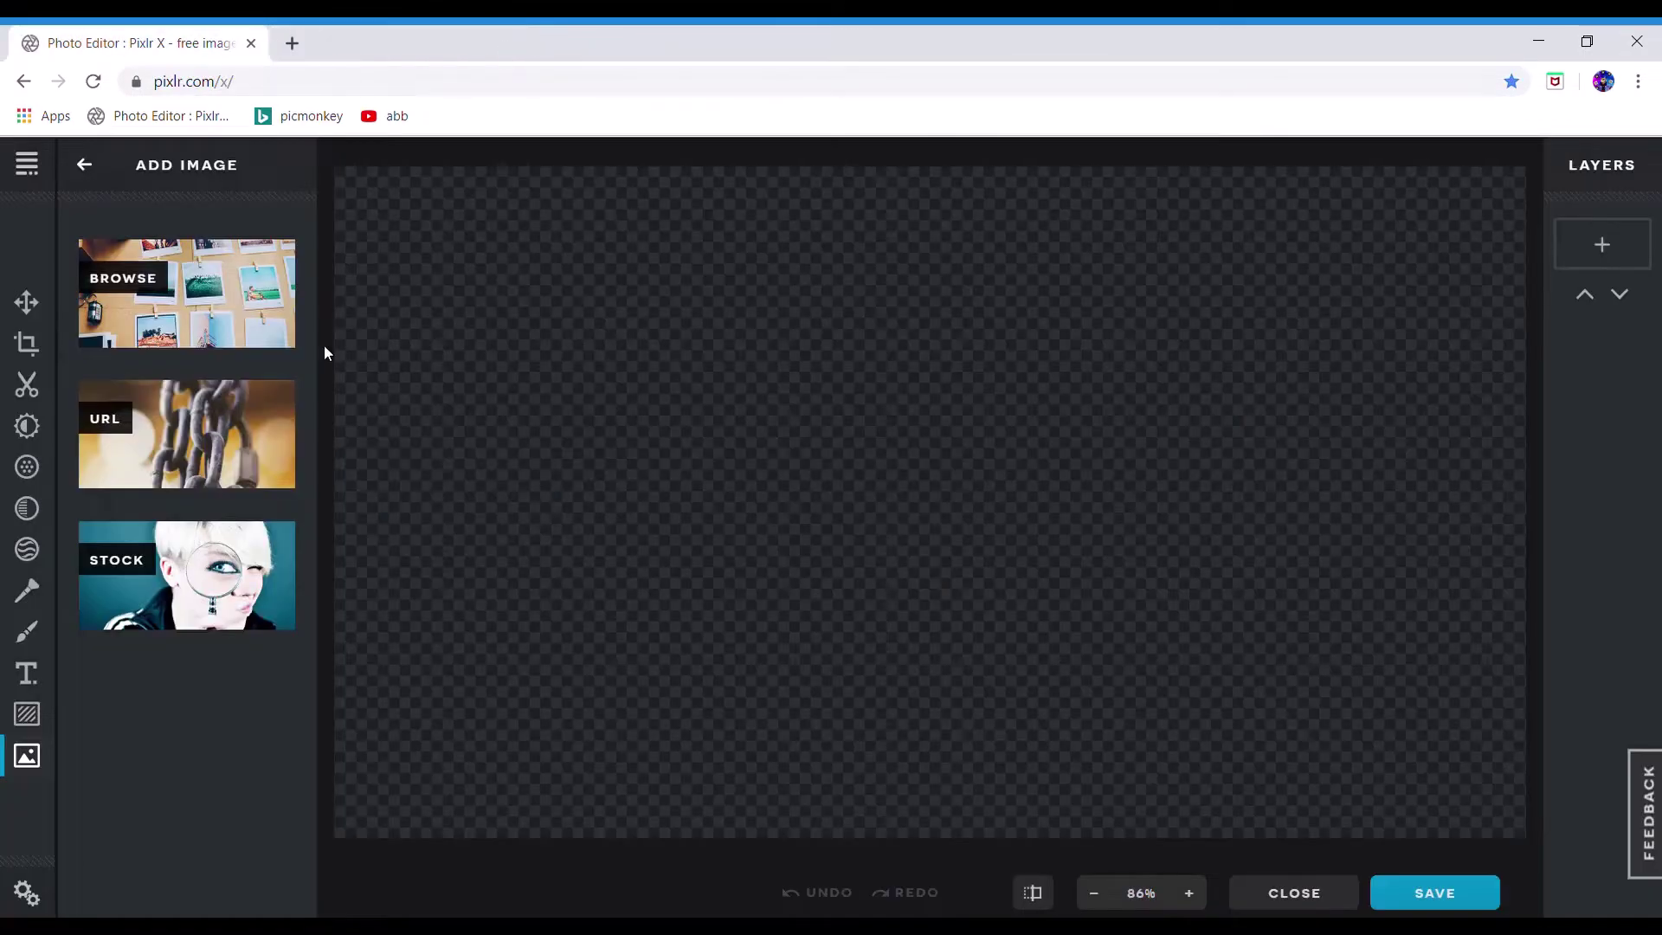
{"action": "left_click", "coordinate": [194, 278]}
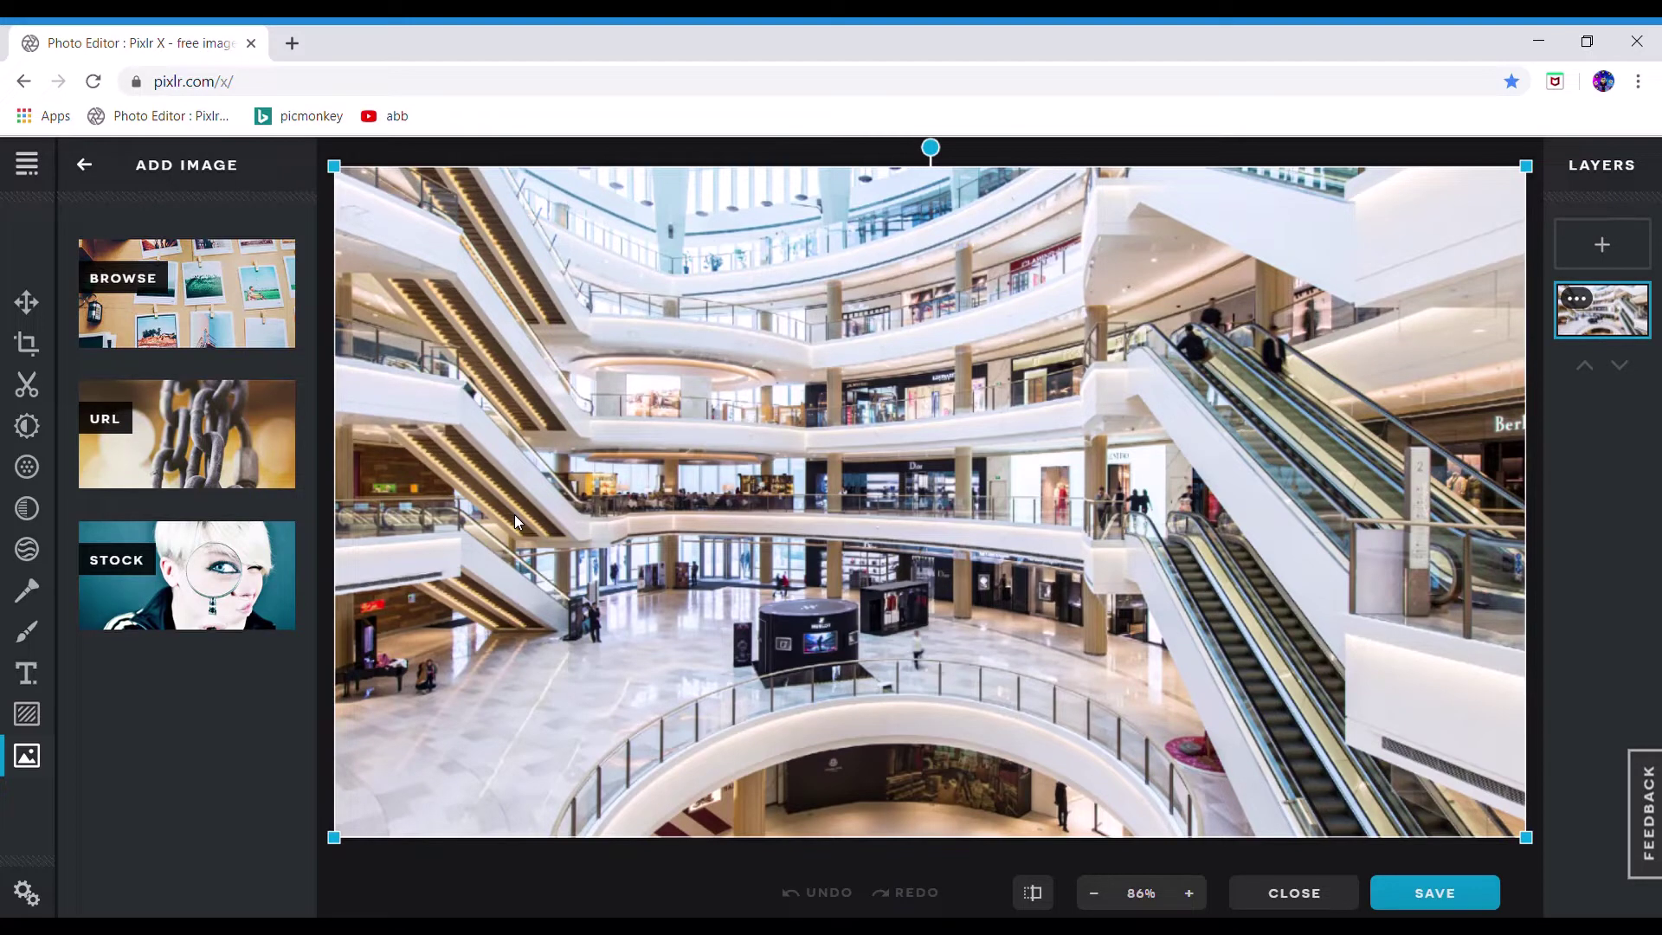
Add the Minecraft Superman image and cut away the white background around its head, body and legs
{"action": "left_click", "coordinate": [142, 299]}
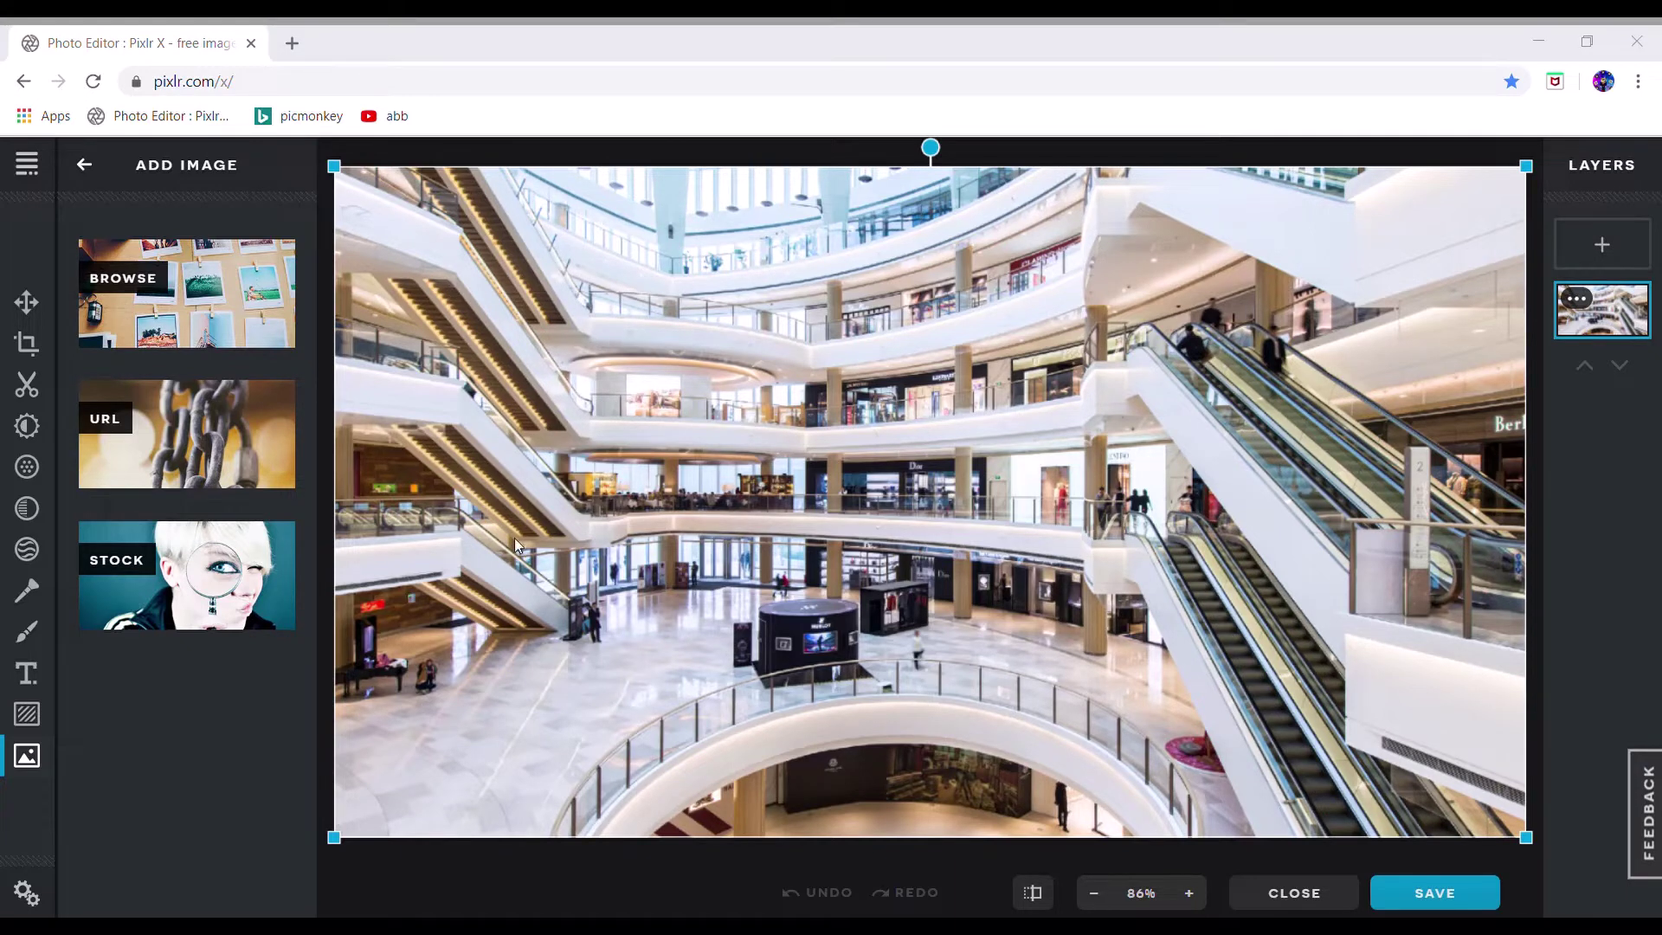
{"action": "key", "text": "Return"}
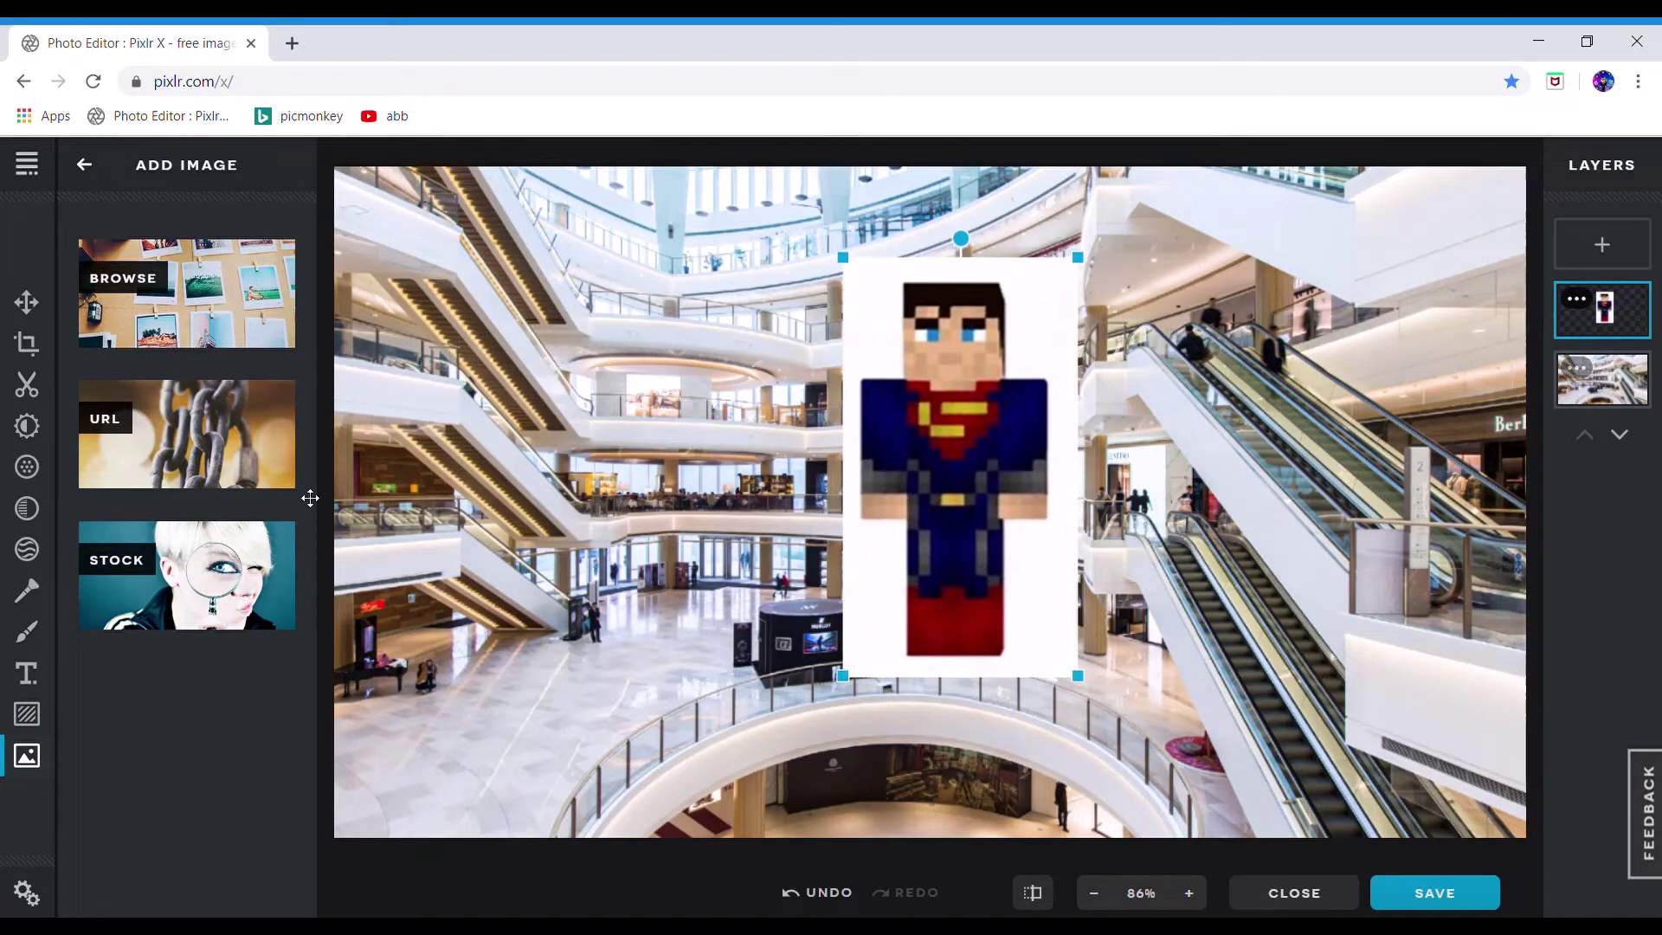
{"action": "left_click", "coordinate": [24, 387]}
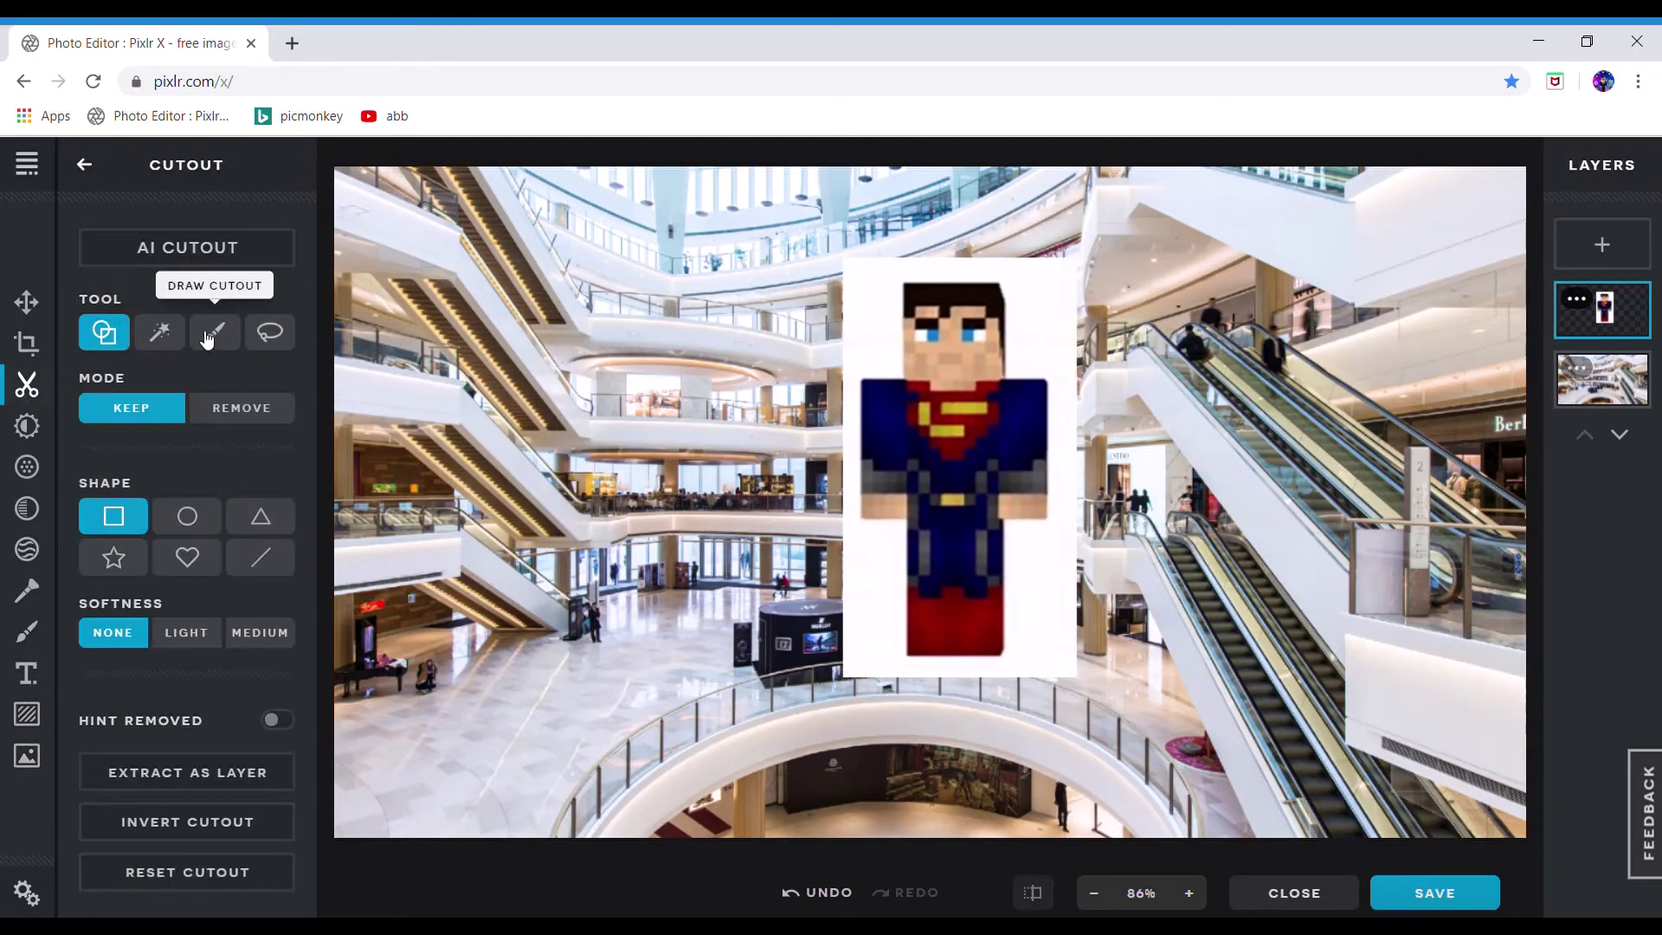
{"action": "left_click", "coordinate": [240, 423]}
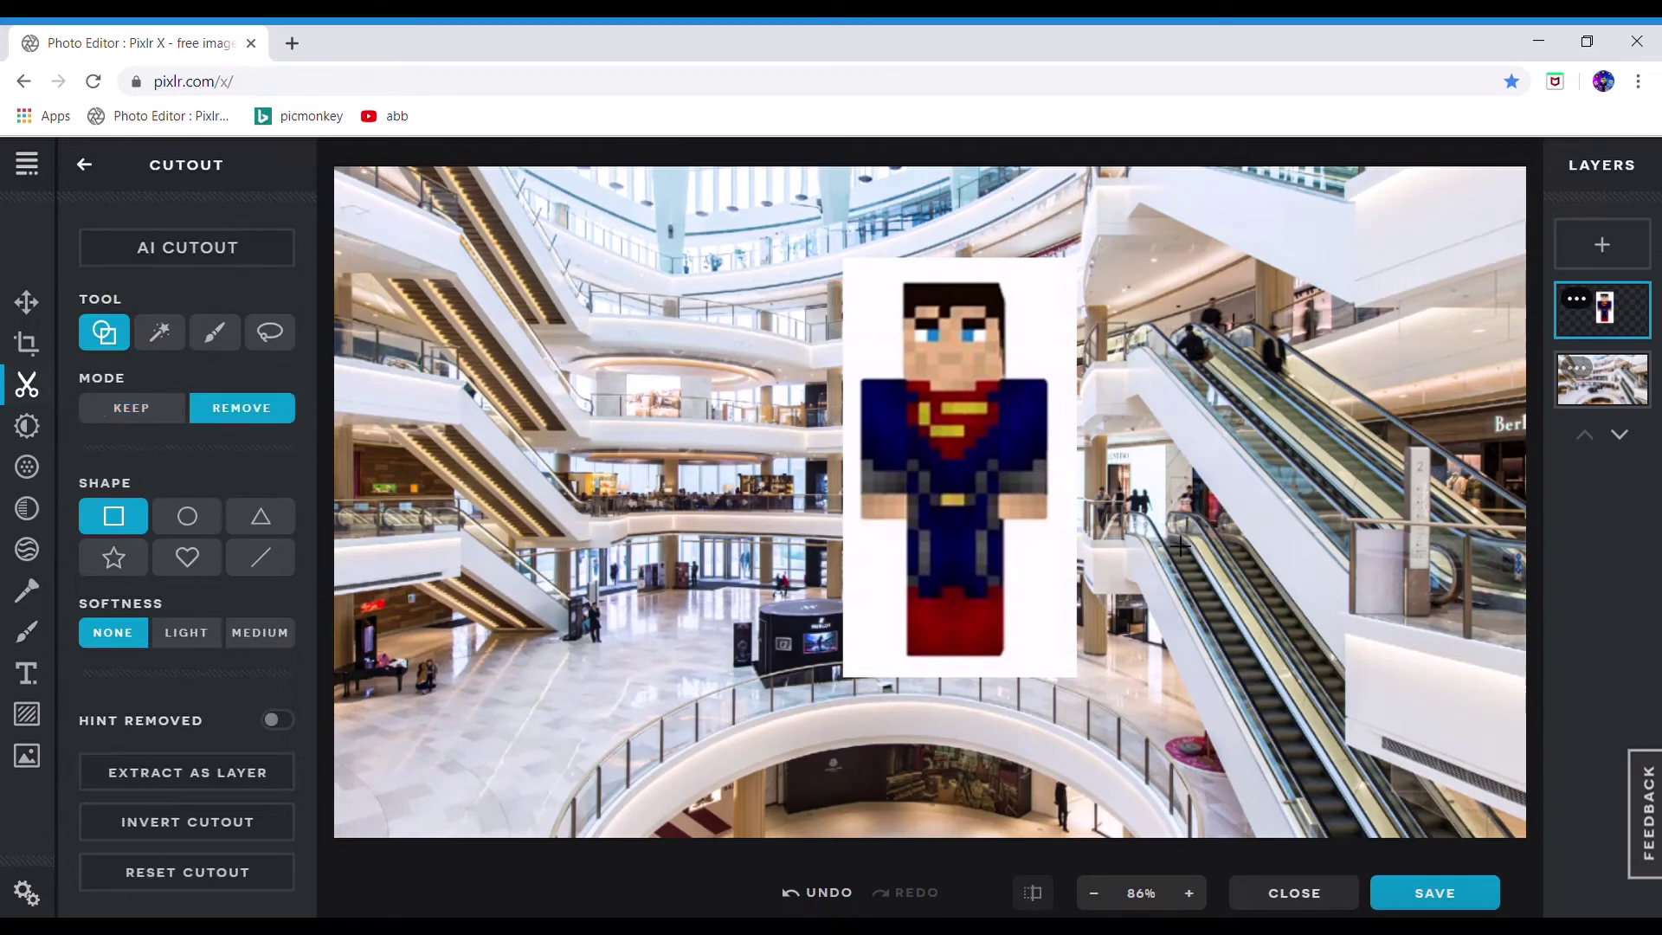
{"action": "left_click_drag", "start_coordinate": [1002, 518], "coordinate": [1160, 723]}
{"action": "left_click_drag", "start_coordinate": [1075, 581], "coordinate": [1156, 210]}
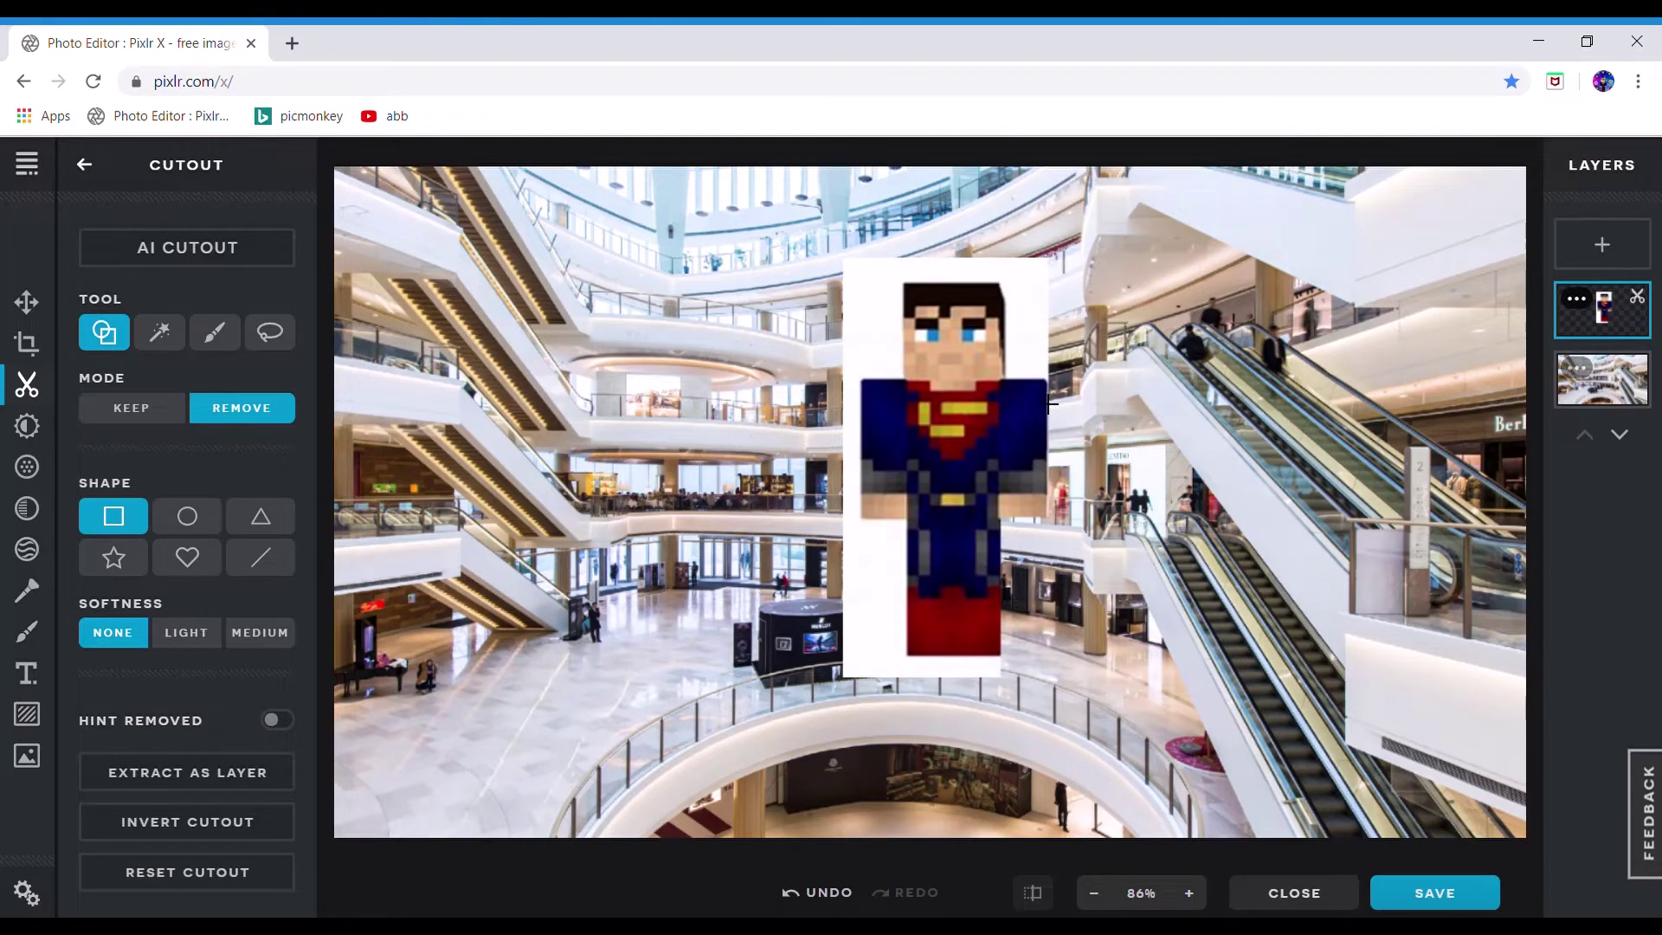
{"action": "left_click_drag", "start_coordinate": [1049, 382], "coordinate": [836, 388]}
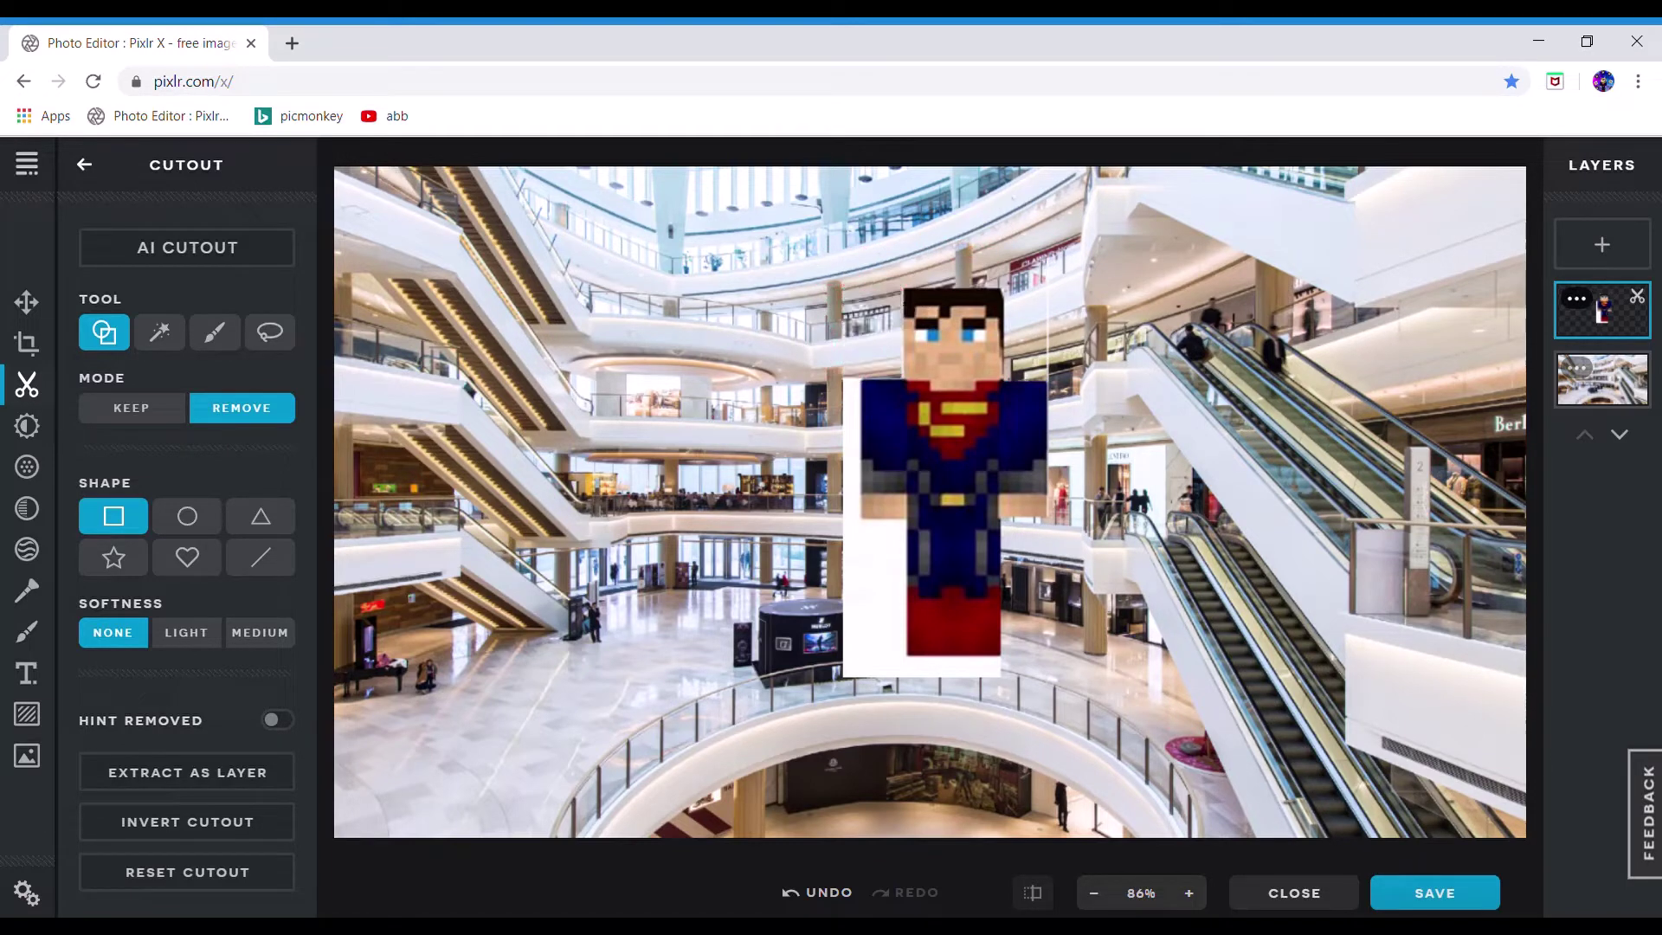
{"action": "left_click_drag", "start_coordinate": [904, 288], "coordinate": [863, 648]}
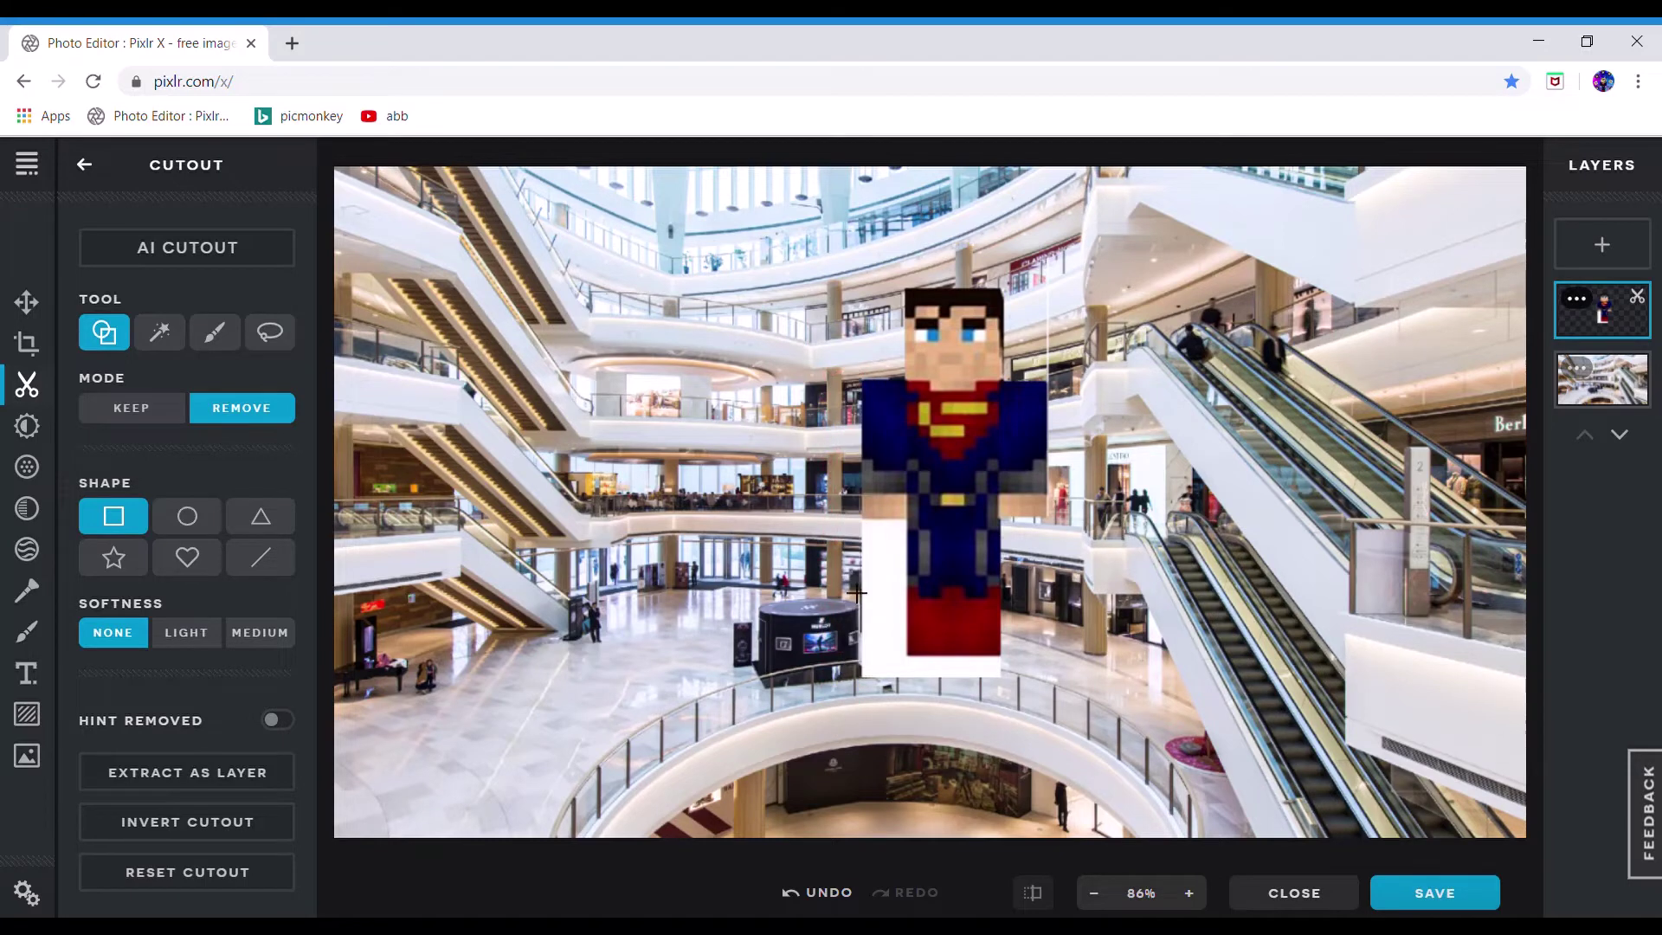
{"action": "left_click_drag", "start_coordinate": [863, 519], "coordinate": [902, 682]}
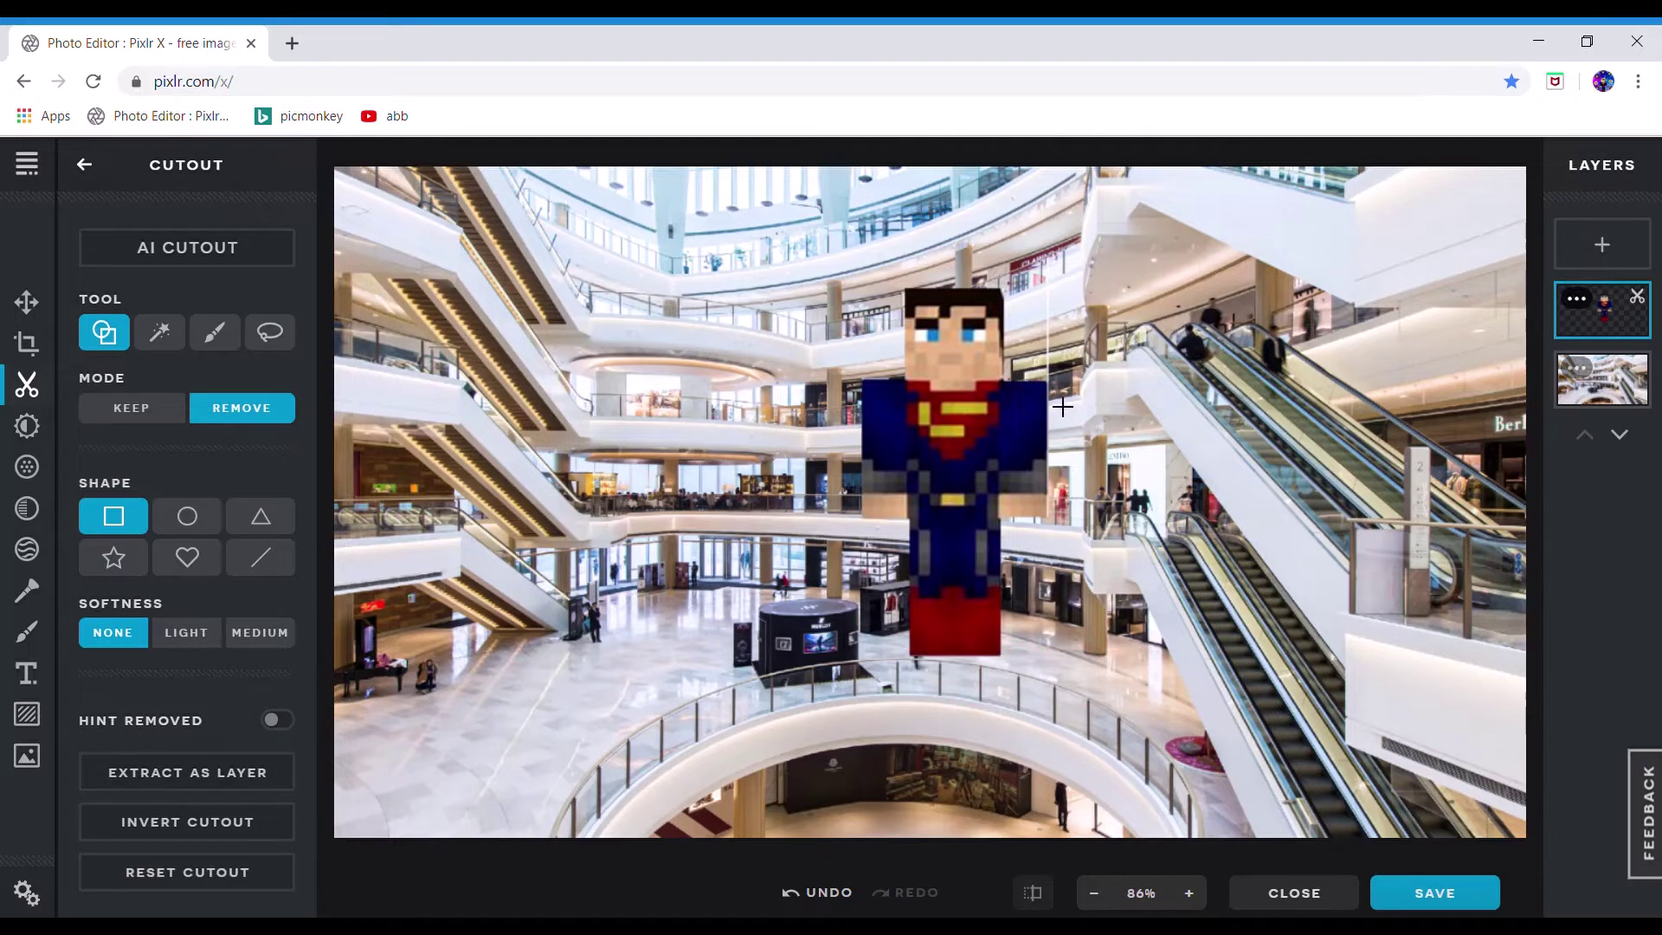
{"action": "left_click_drag", "start_coordinate": [1038, 298], "coordinate": [1111, 419]}
Restore the whole figure area, then re-cut the white around Superman's head, torso and legs
{"action": "left_click", "coordinate": [152, 408]}
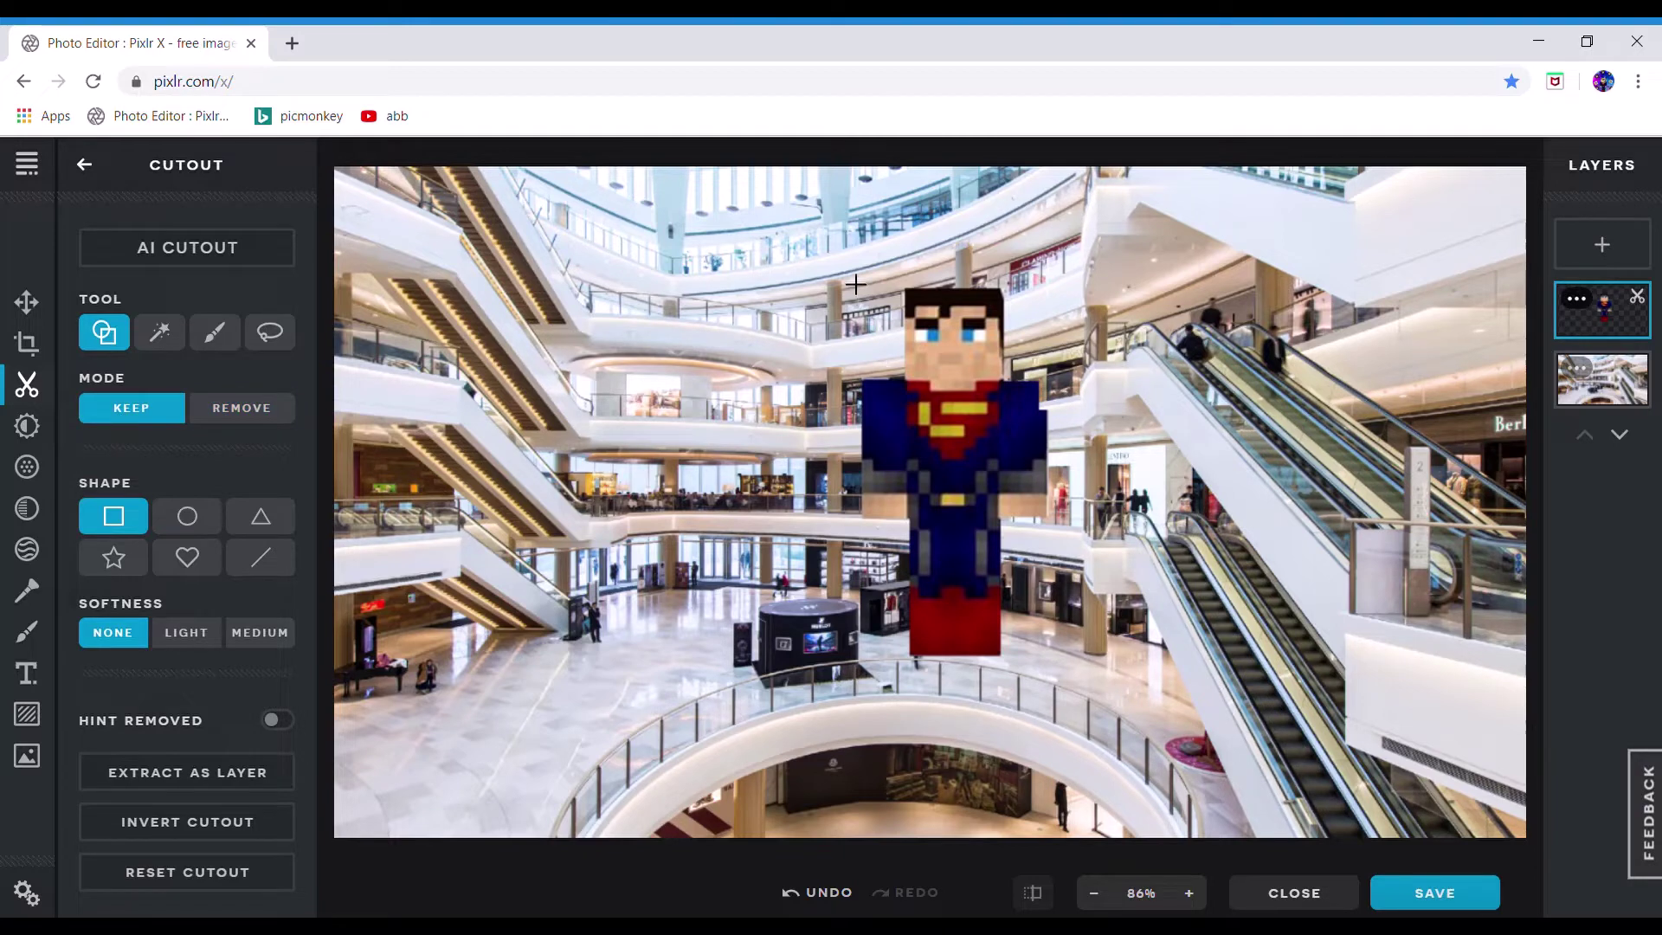
{"action": "left_click_drag", "start_coordinate": [847, 279], "coordinate": [1266, 749]}
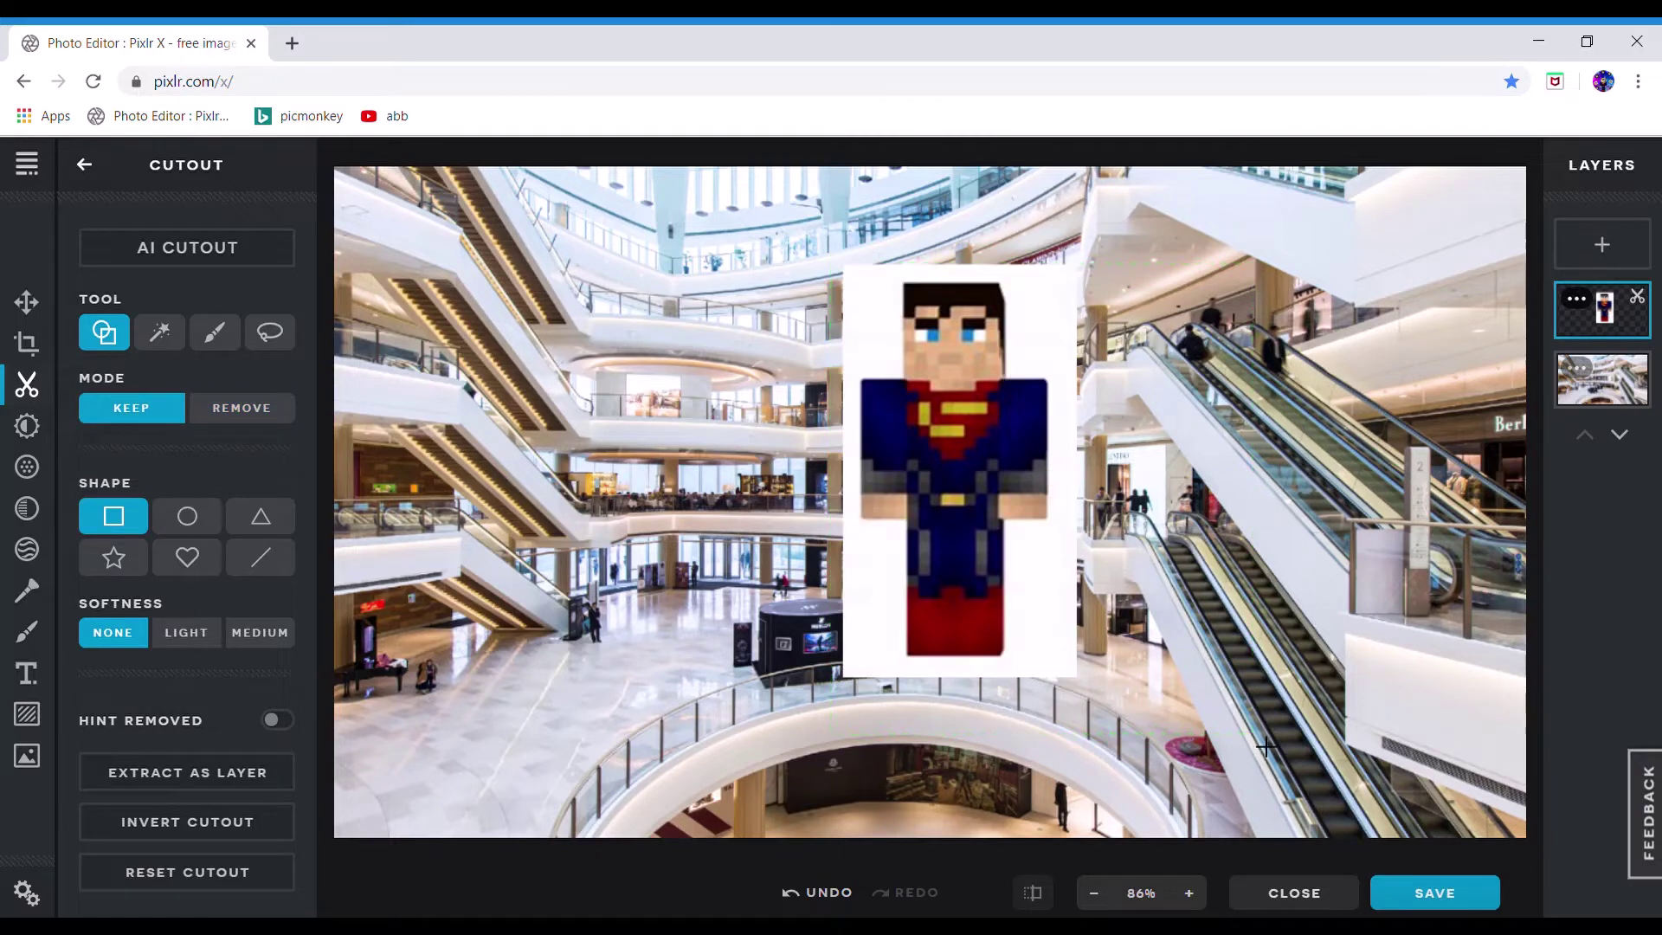
{"action": "left_click", "coordinate": [261, 410]}
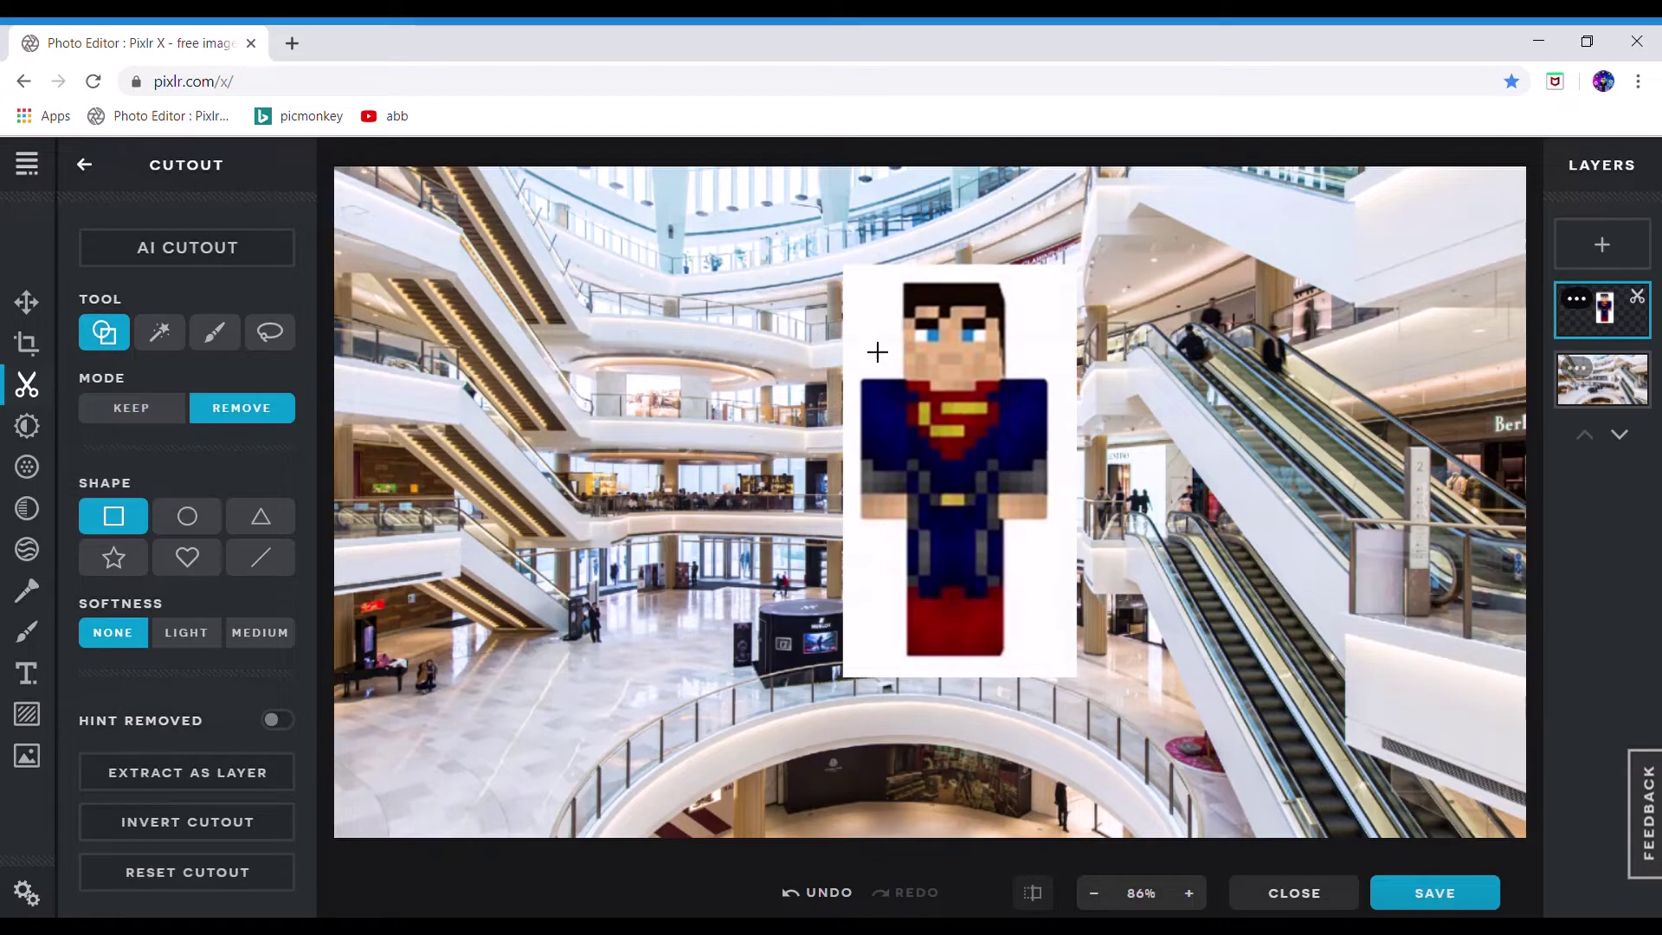
{"action": "left_click_drag", "start_coordinate": [880, 279], "coordinate": [854, 711]}
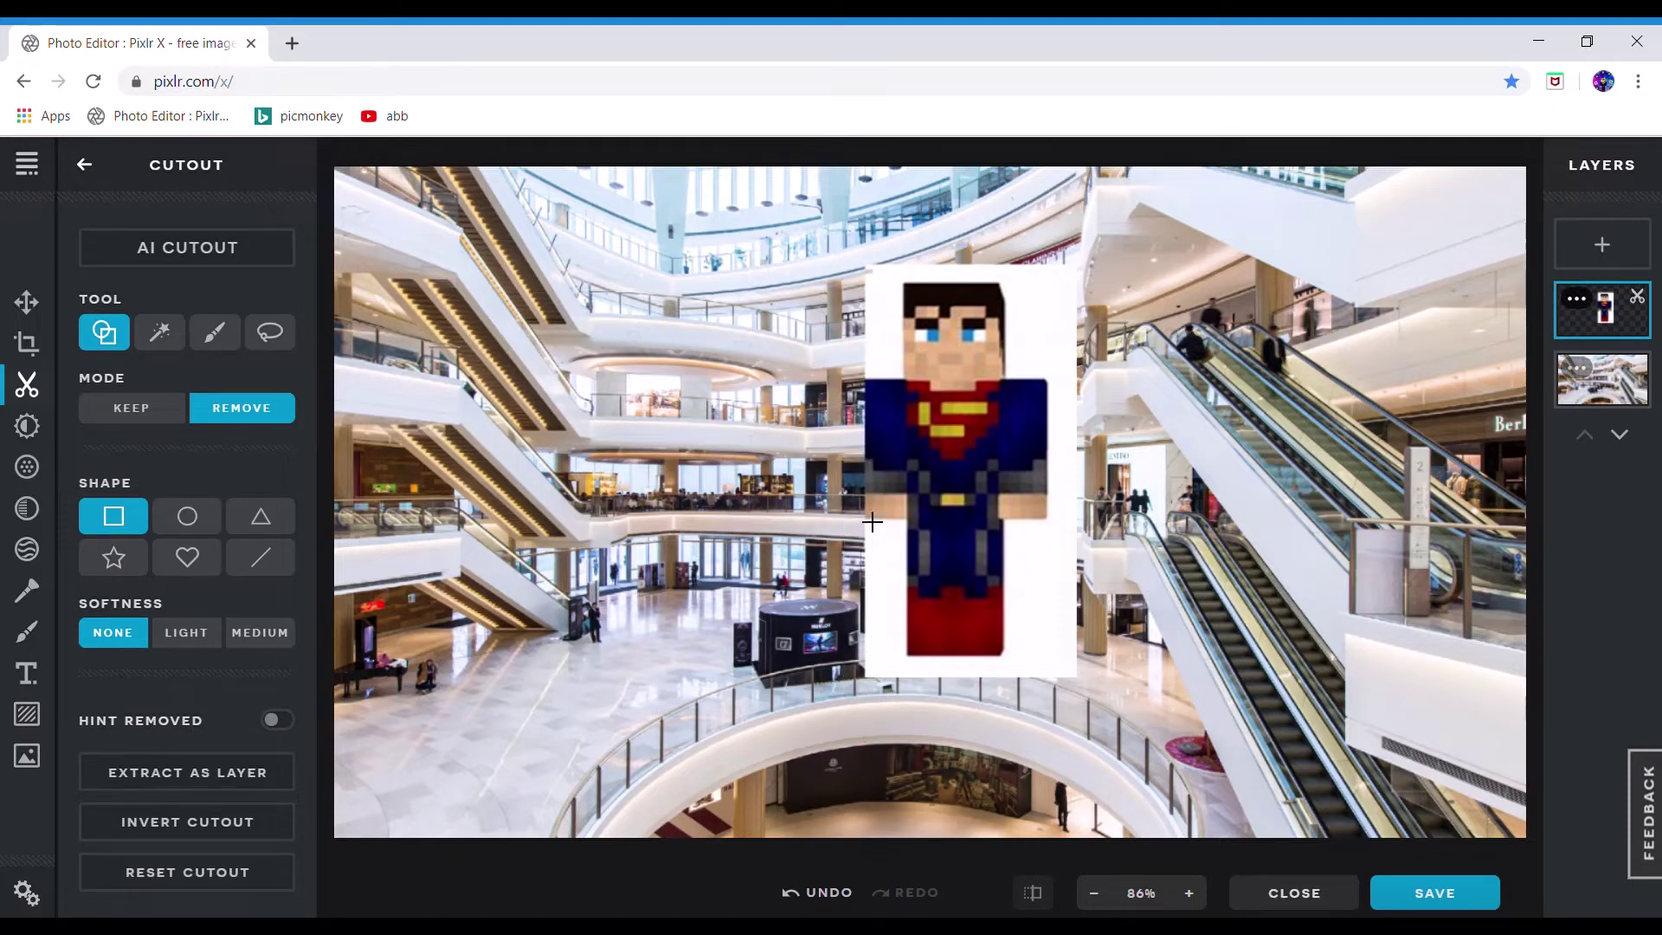
{"action": "left_click_drag", "start_coordinate": [860, 517], "coordinate": [1192, 730]}
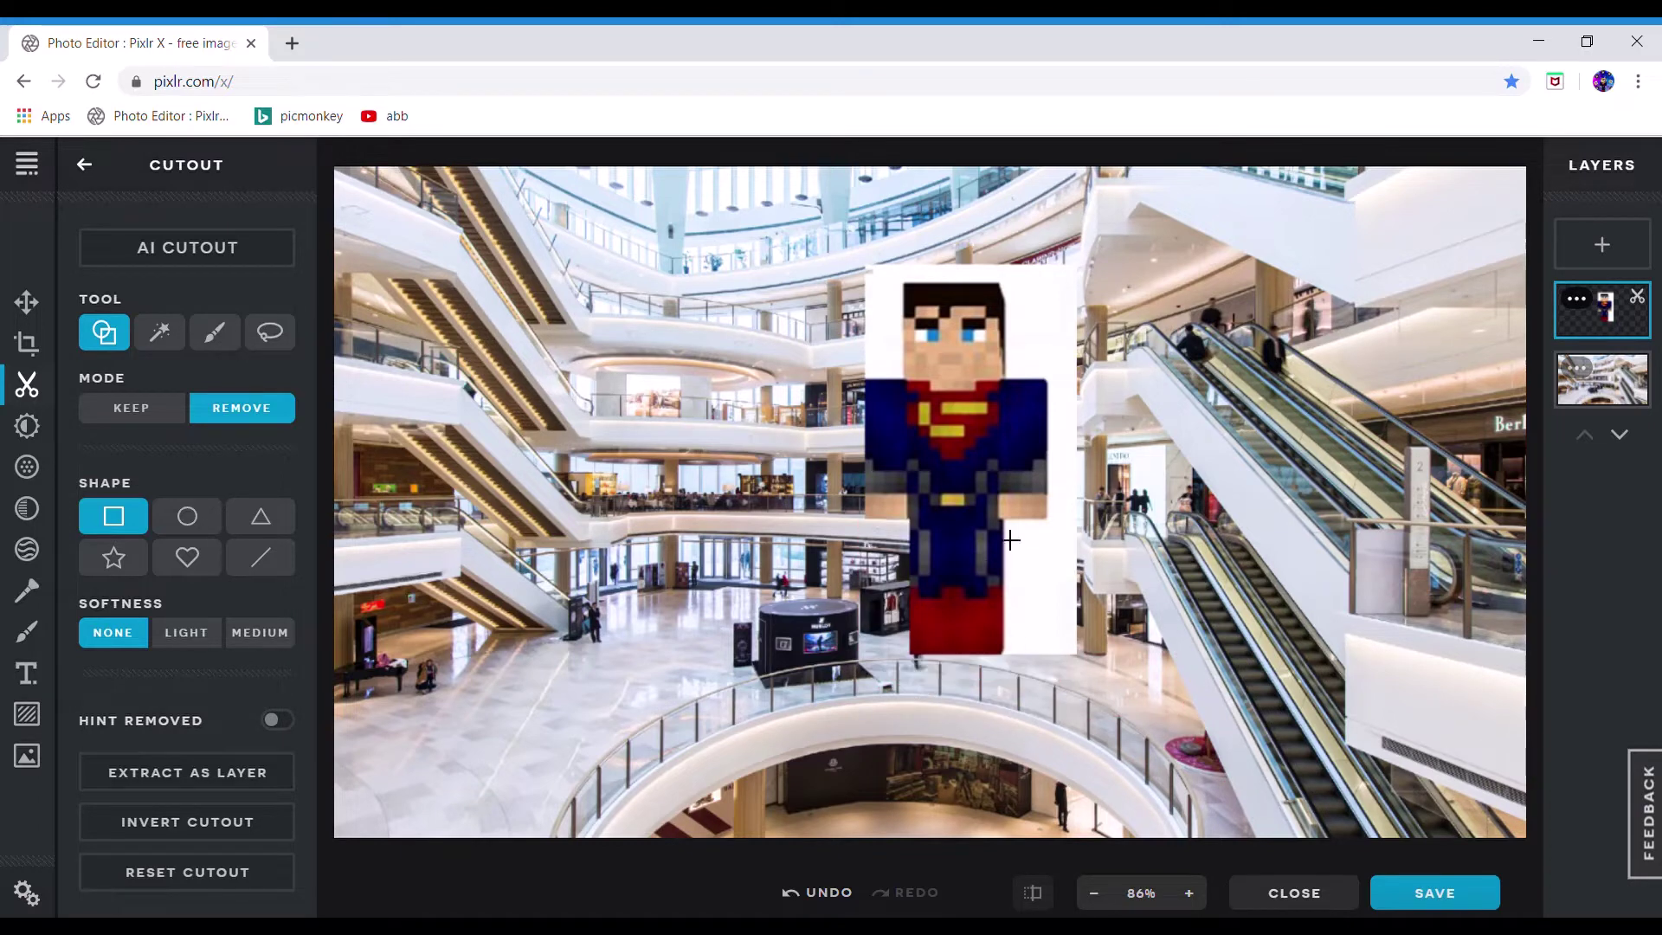
{"action": "left_click_drag", "start_coordinate": [1003, 516], "coordinate": [1169, 744]}
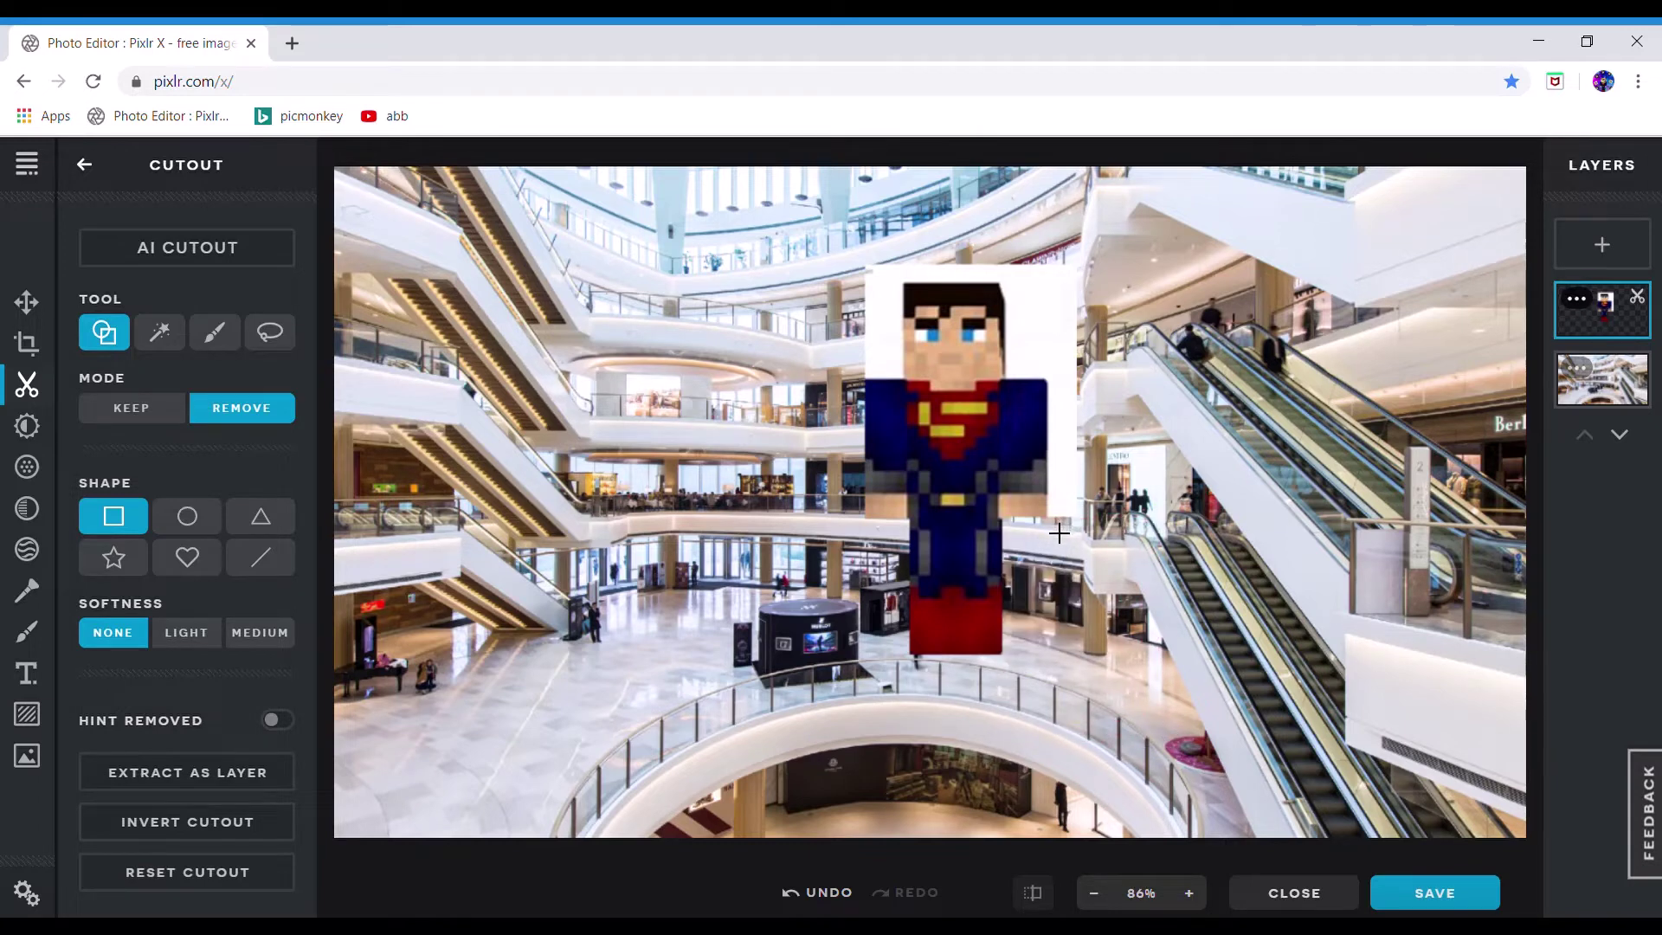
{"action": "left_click_drag", "start_coordinate": [1051, 519], "coordinate": [1046, 263]}
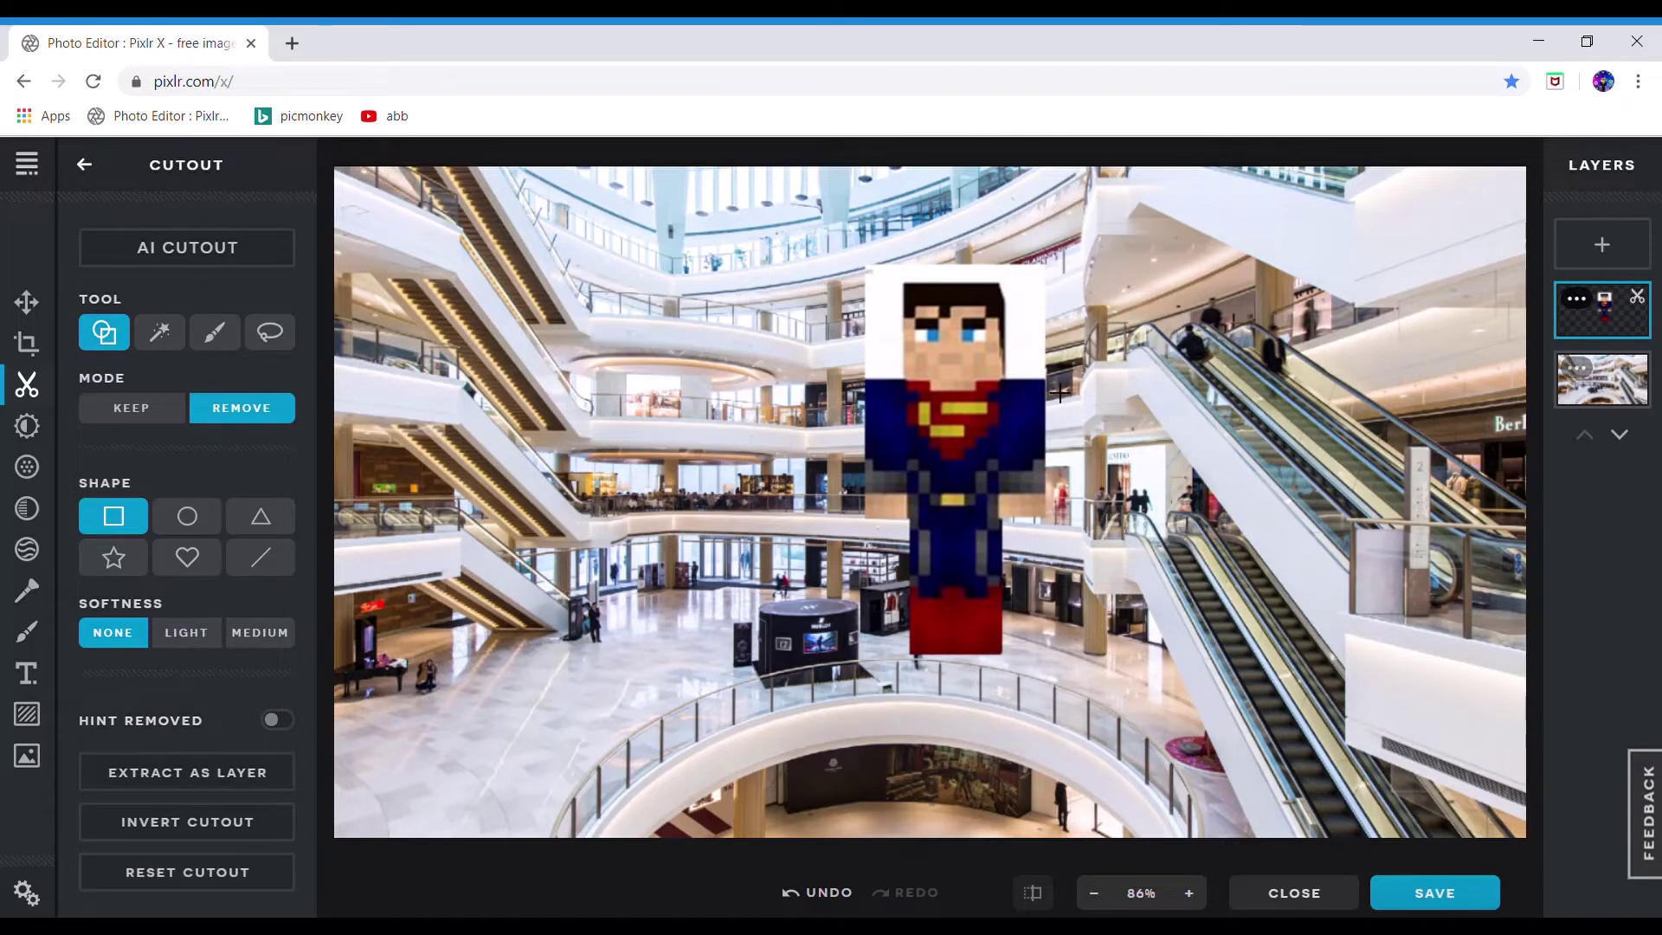
{"action": "left_click_drag", "start_coordinate": [1046, 377], "coordinate": [1003, 222]}
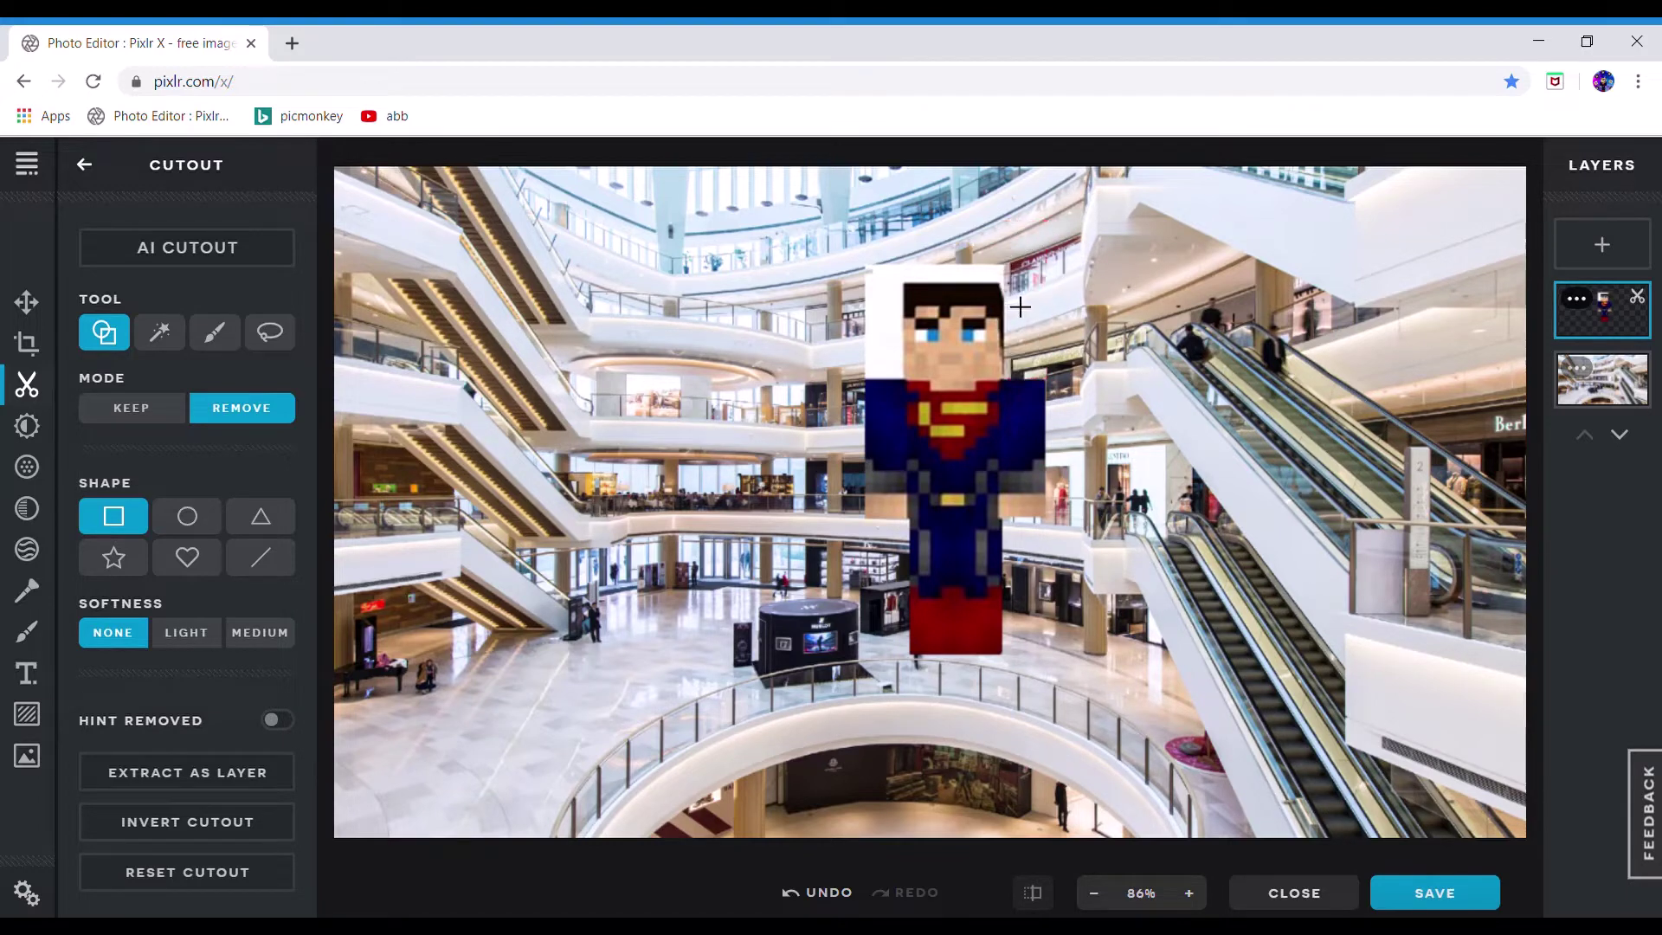
{"action": "left_click_drag", "start_coordinate": [1008, 286], "coordinate": [831, 388]}
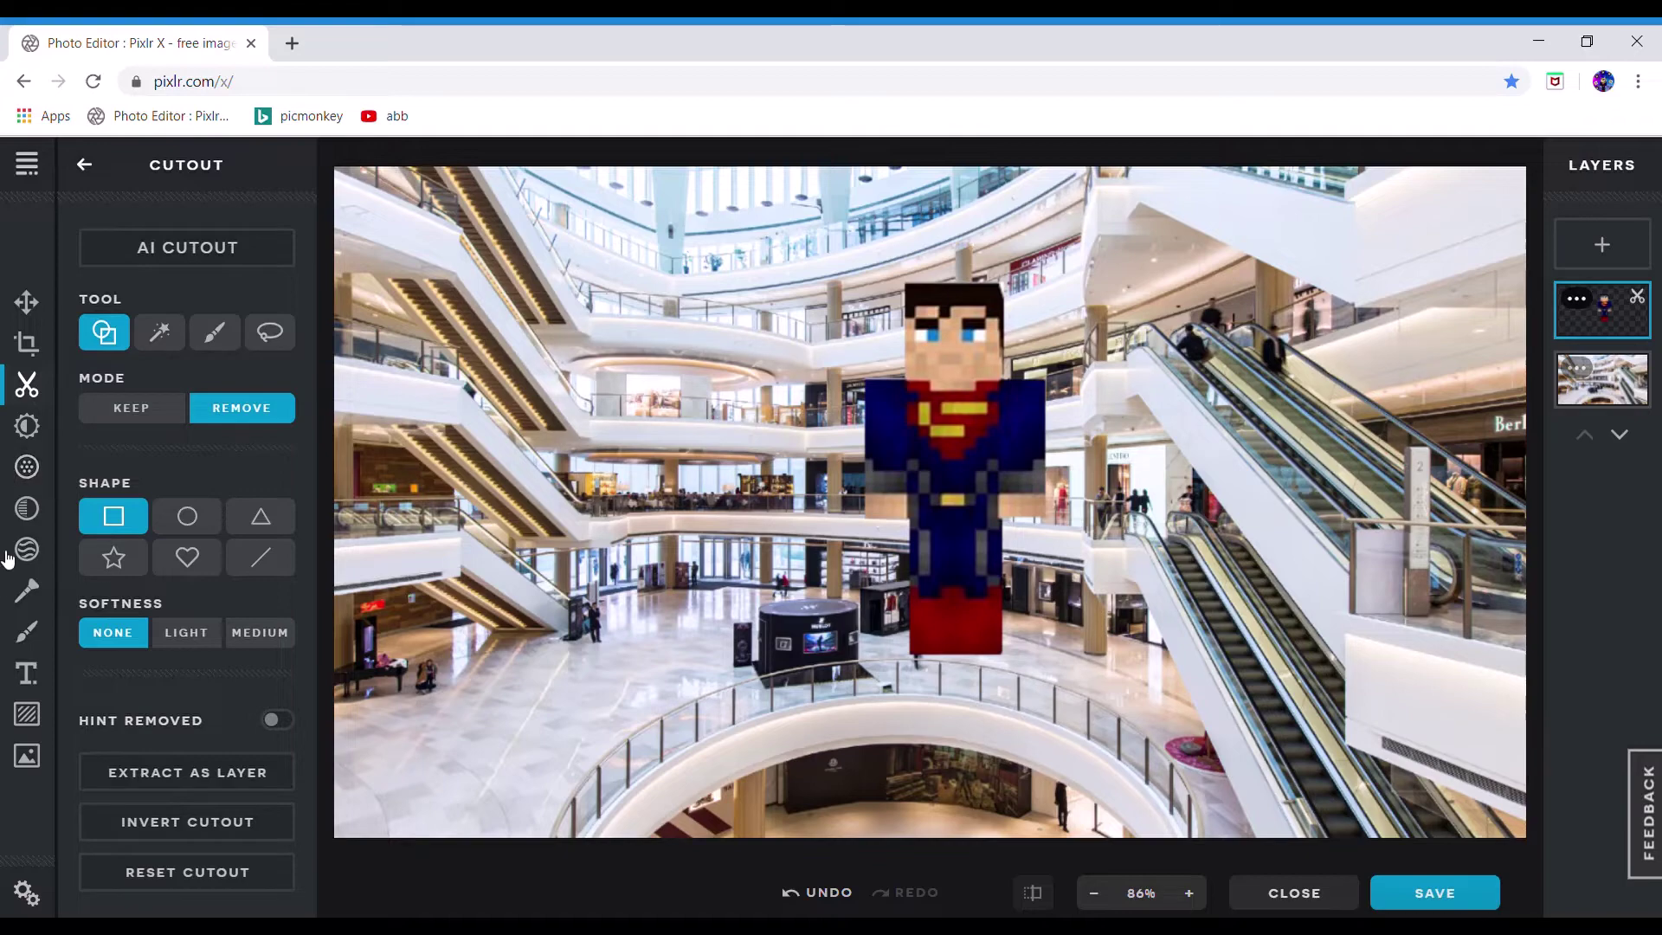
Move Superman to the left edge of the mall photo and enlarge it slightly
{"action": "left_click", "coordinate": [26, 301]}
{"action": "left_click_drag", "start_coordinate": [958, 394], "coordinate": [481, 554]}
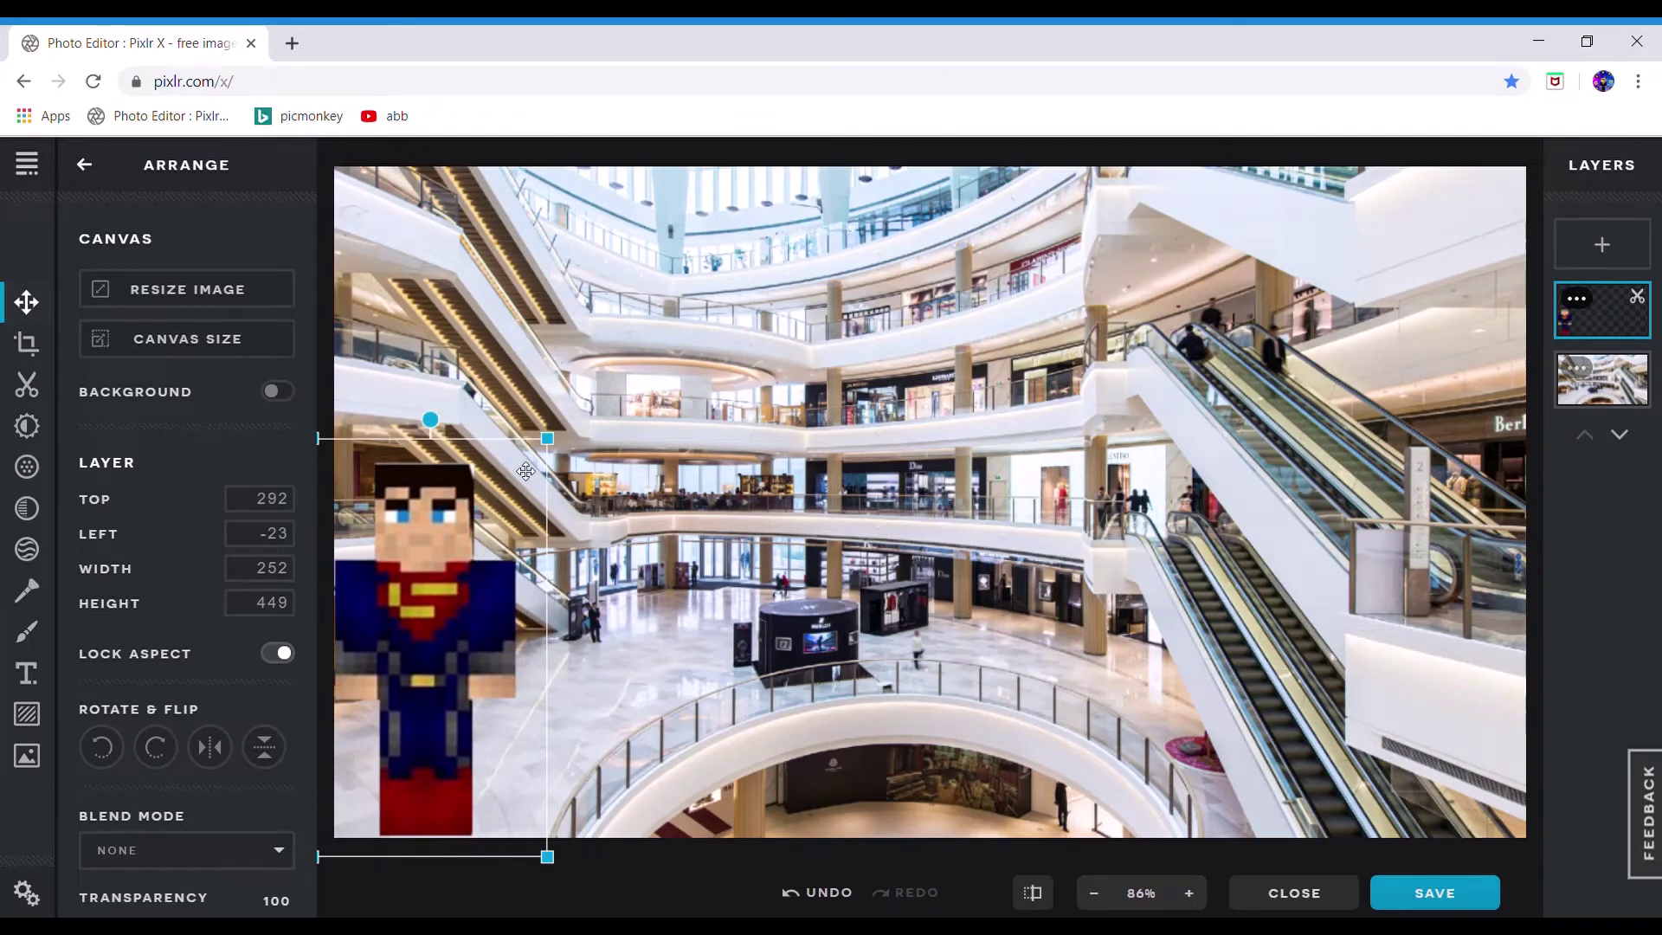
{"action": "left_click_drag", "start_coordinate": [551, 460], "coordinate": [571, 407]}
{"action": "left_click_drag", "start_coordinate": [517, 545], "coordinate": [516, 541]}
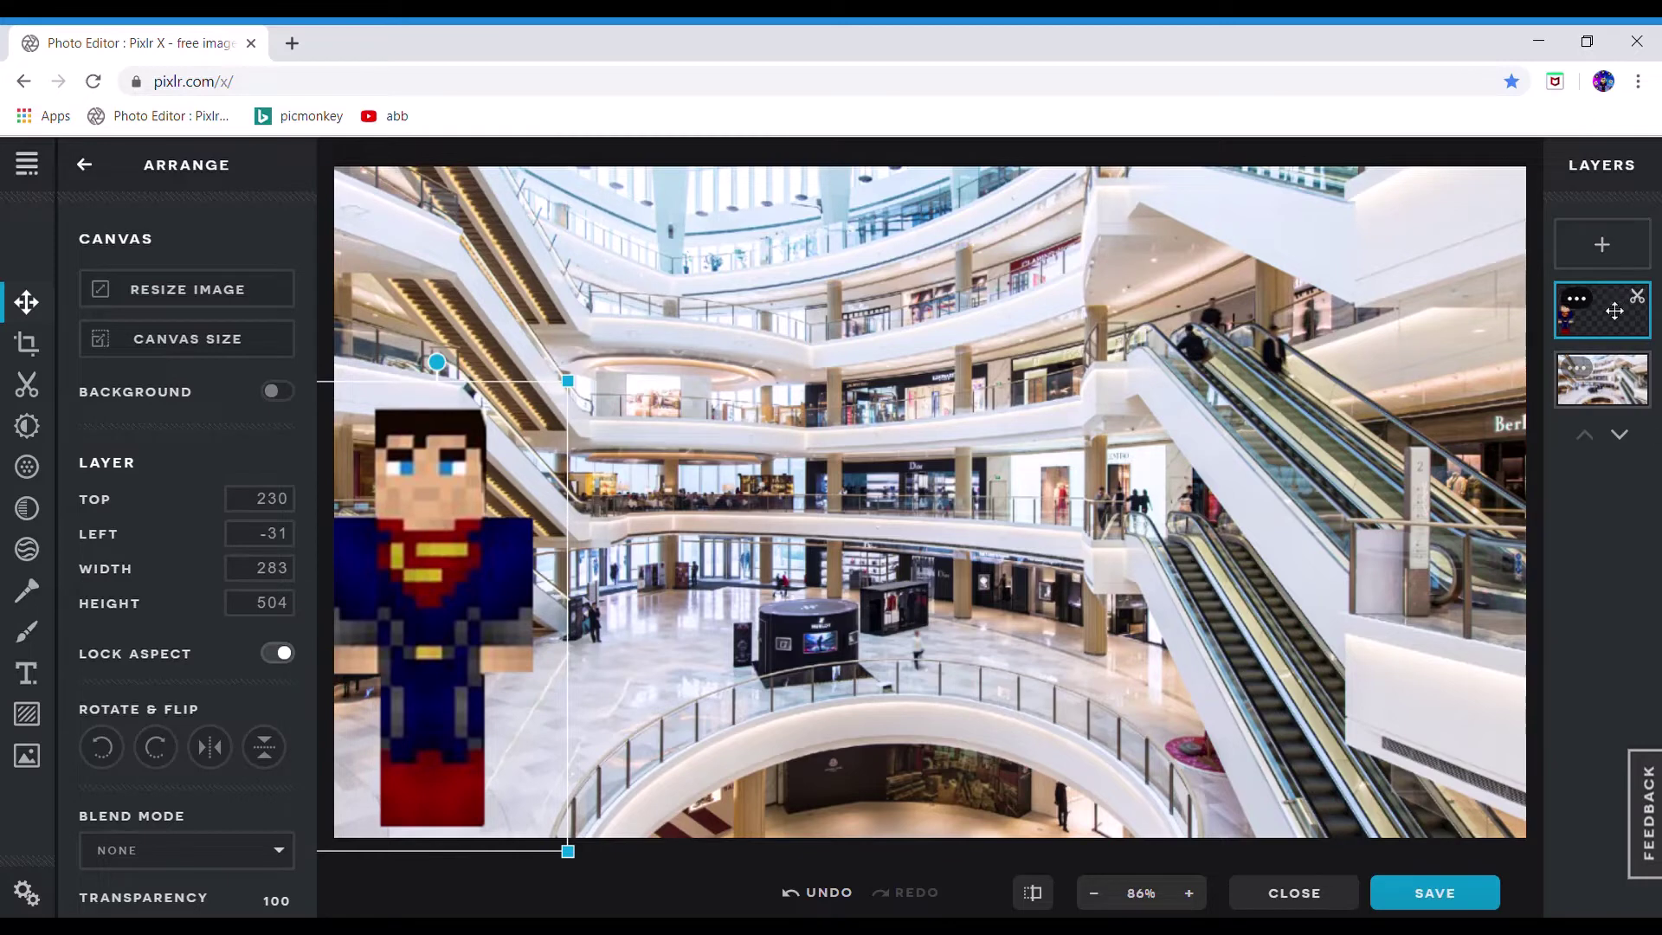
{"action": "left_click", "coordinate": [22, 767]}
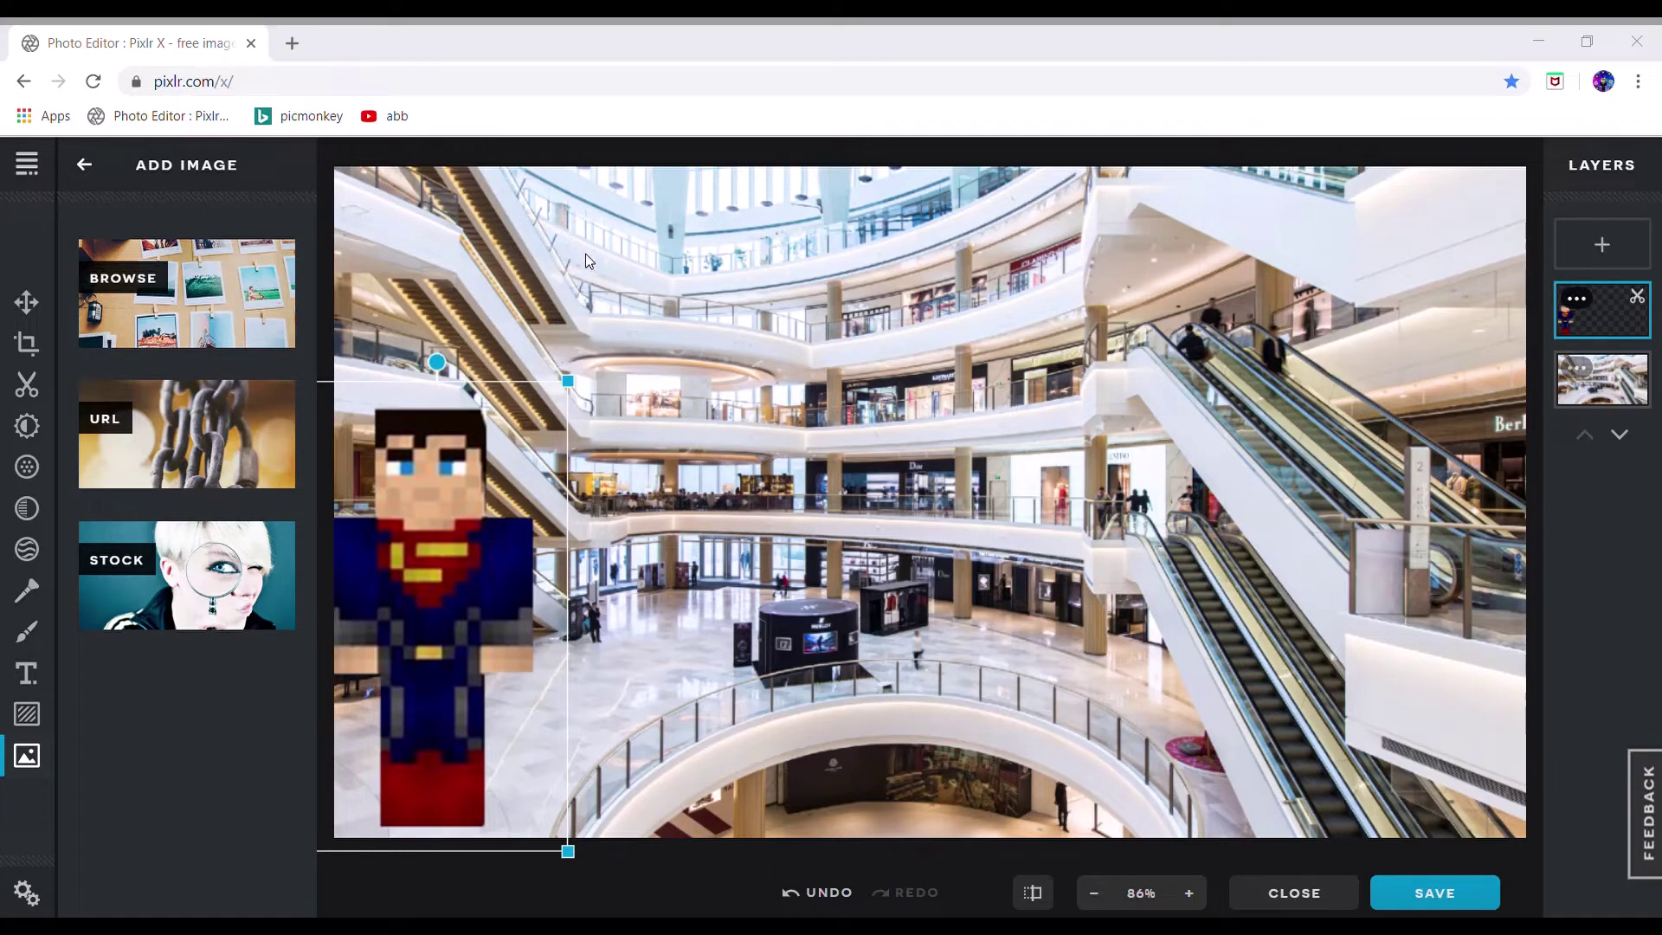
Add the sunglasses doge image, shrink it, and place it over Superman's head
{"action": "left_click_drag", "start_coordinate": [502, 516], "coordinate": [504, 507]}
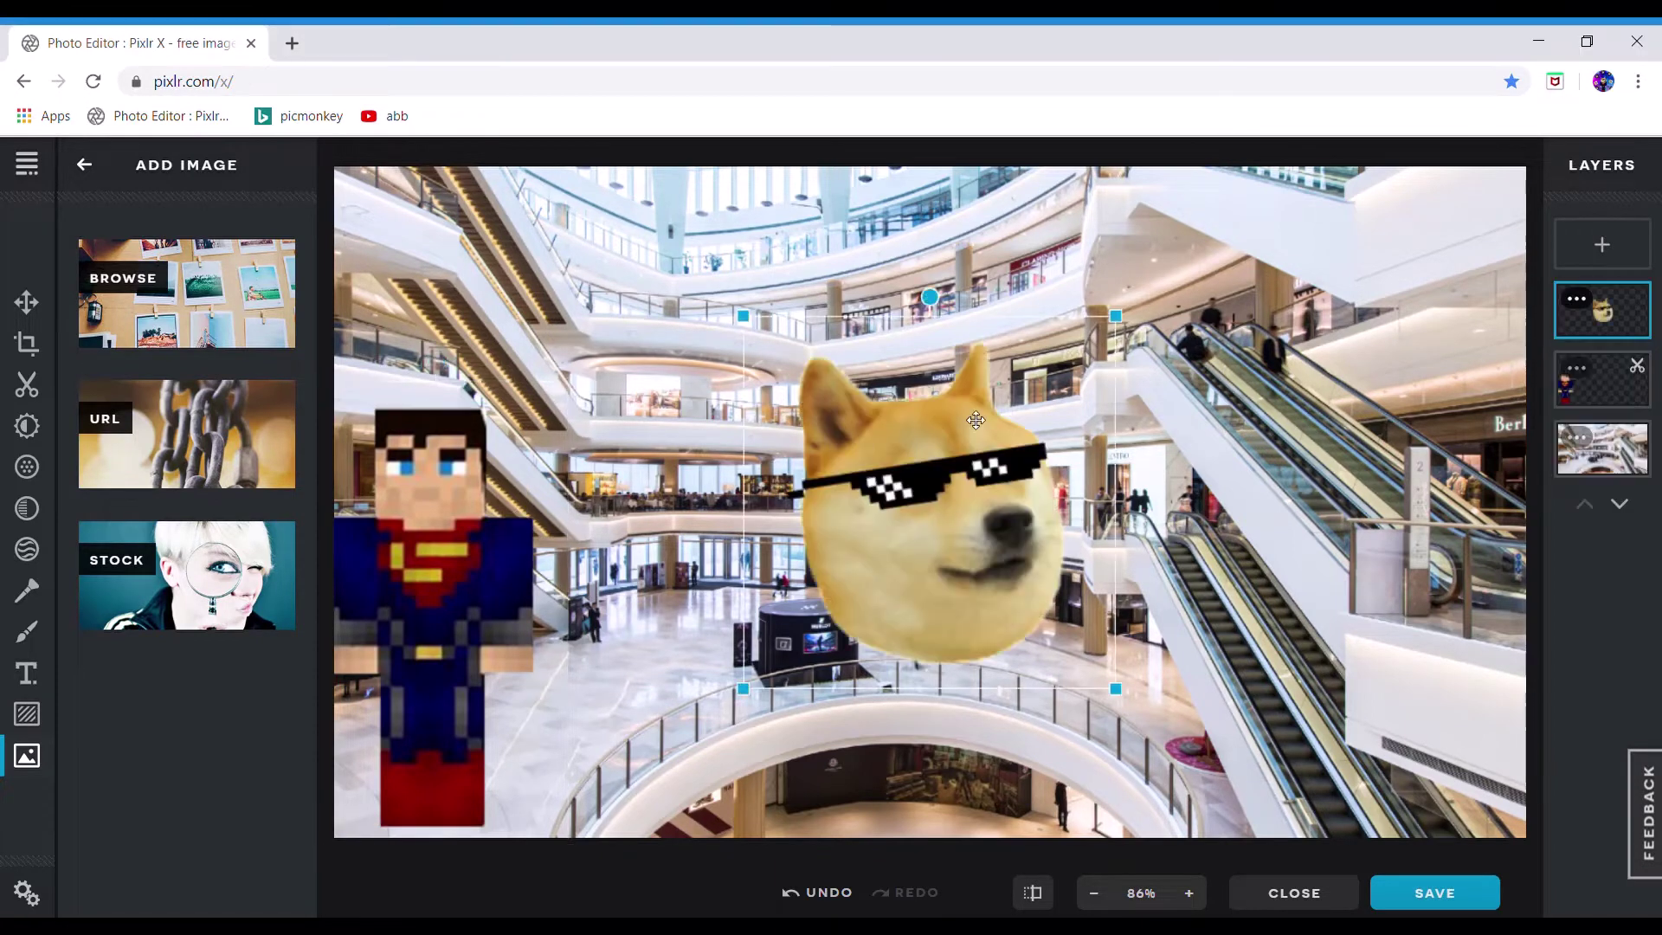
{"action": "left_click_drag", "start_coordinate": [1116, 316], "coordinate": [1009, 399]}
{"action": "left_click_drag", "start_coordinate": [919, 561], "coordinate": [482, 422]}
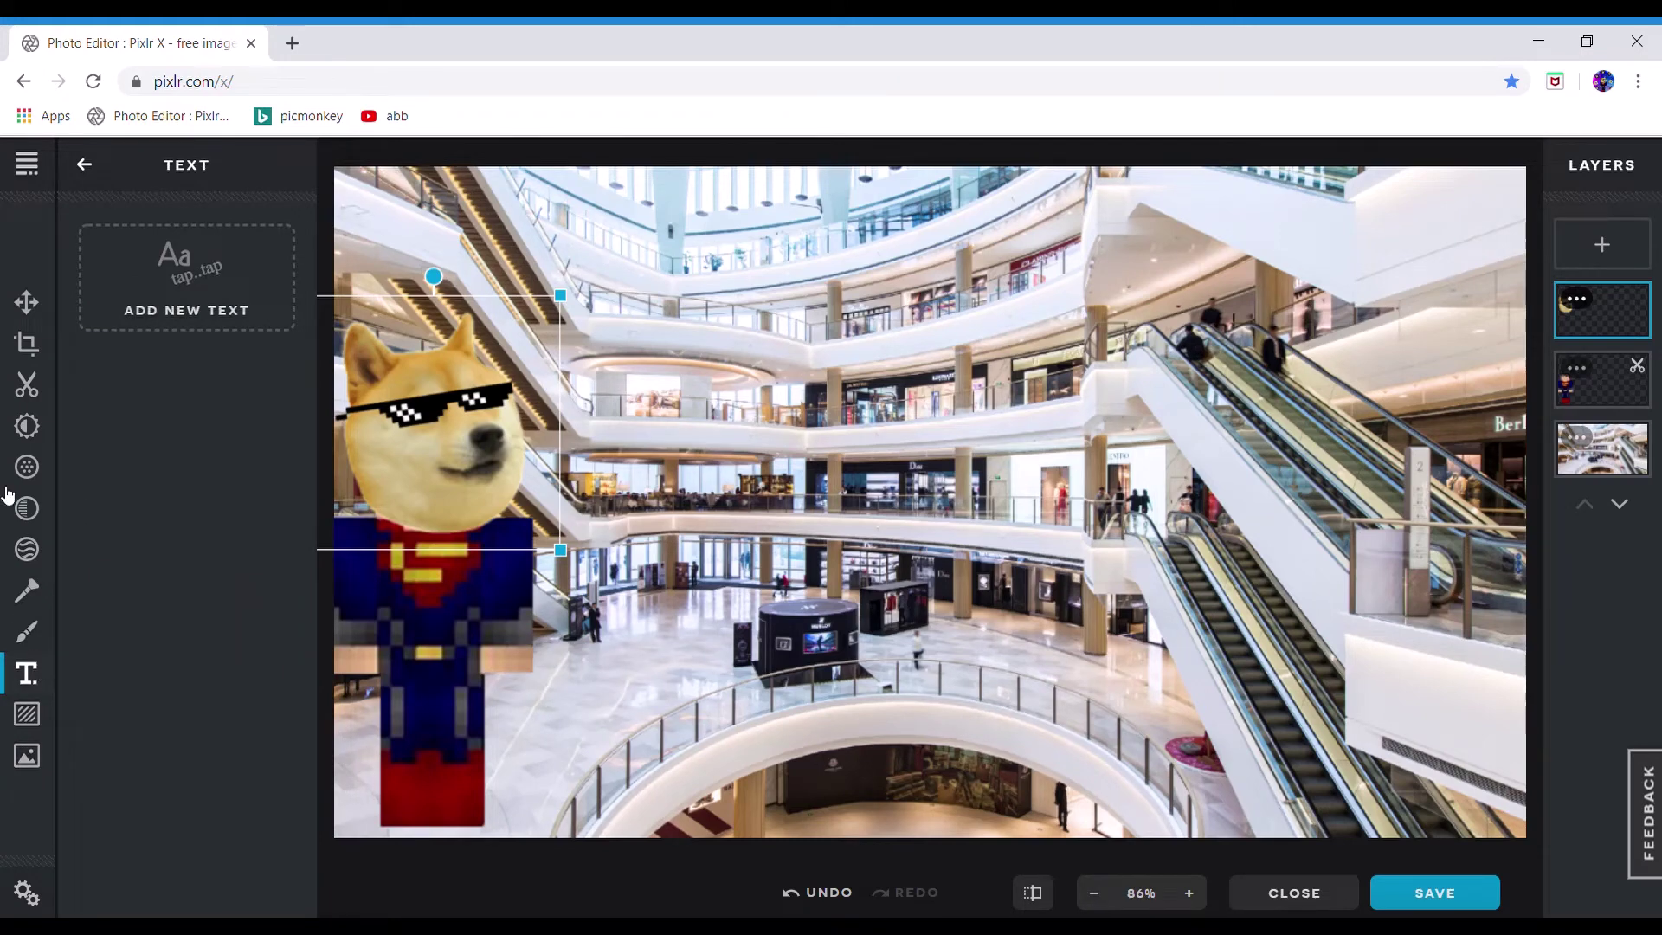
Add the text 'What consumes your mind controls your life' along the top edge of the photo
{"action": "left_click", "coordinate": [137, 297]}
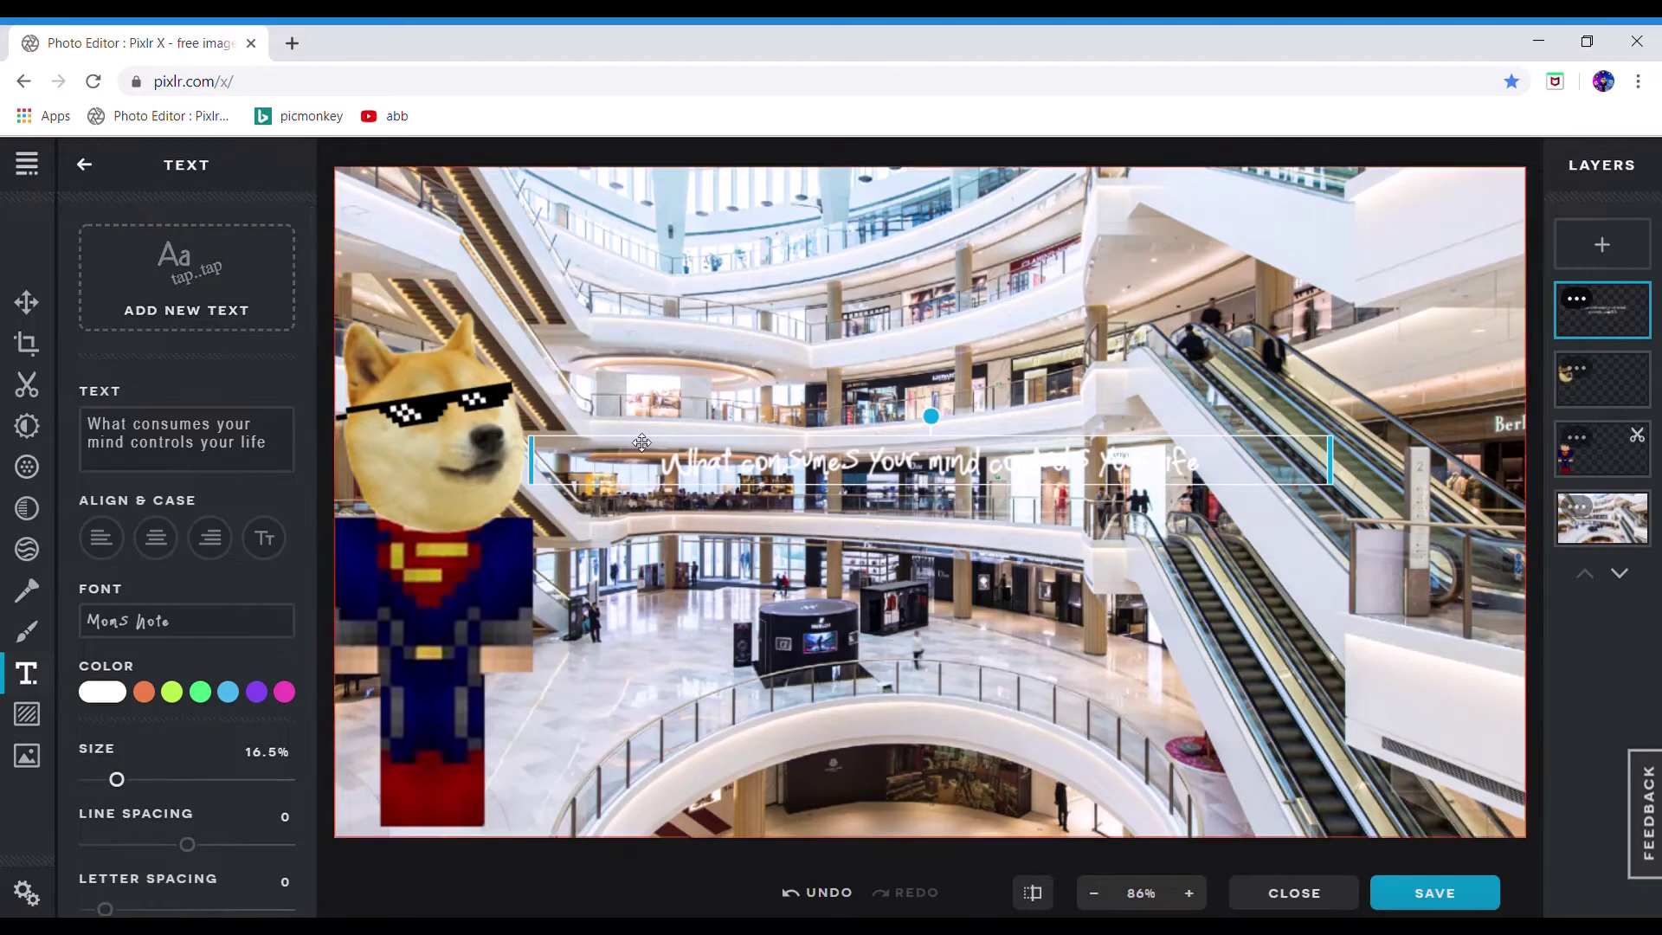
{"action": "mouse_move", "coordinate": [749, 504]}
{"action": "left_mouse_down"}
{"action": "mouse_move", "coordinate": [832, 507]}
{"action": "mouse_move", "coordinate": [749, 493]}
{"action": "left_mouse_up"}
{"action": "left_click_drag", "start_coordinate": [739, 360], "coordinate": [744, 362]}
{"action": "left_click_drag", "start_coordinate": [792, 475], "coordinate": [1095, 196]}
{"action": "left_click", "coordinate": [28, 756]}
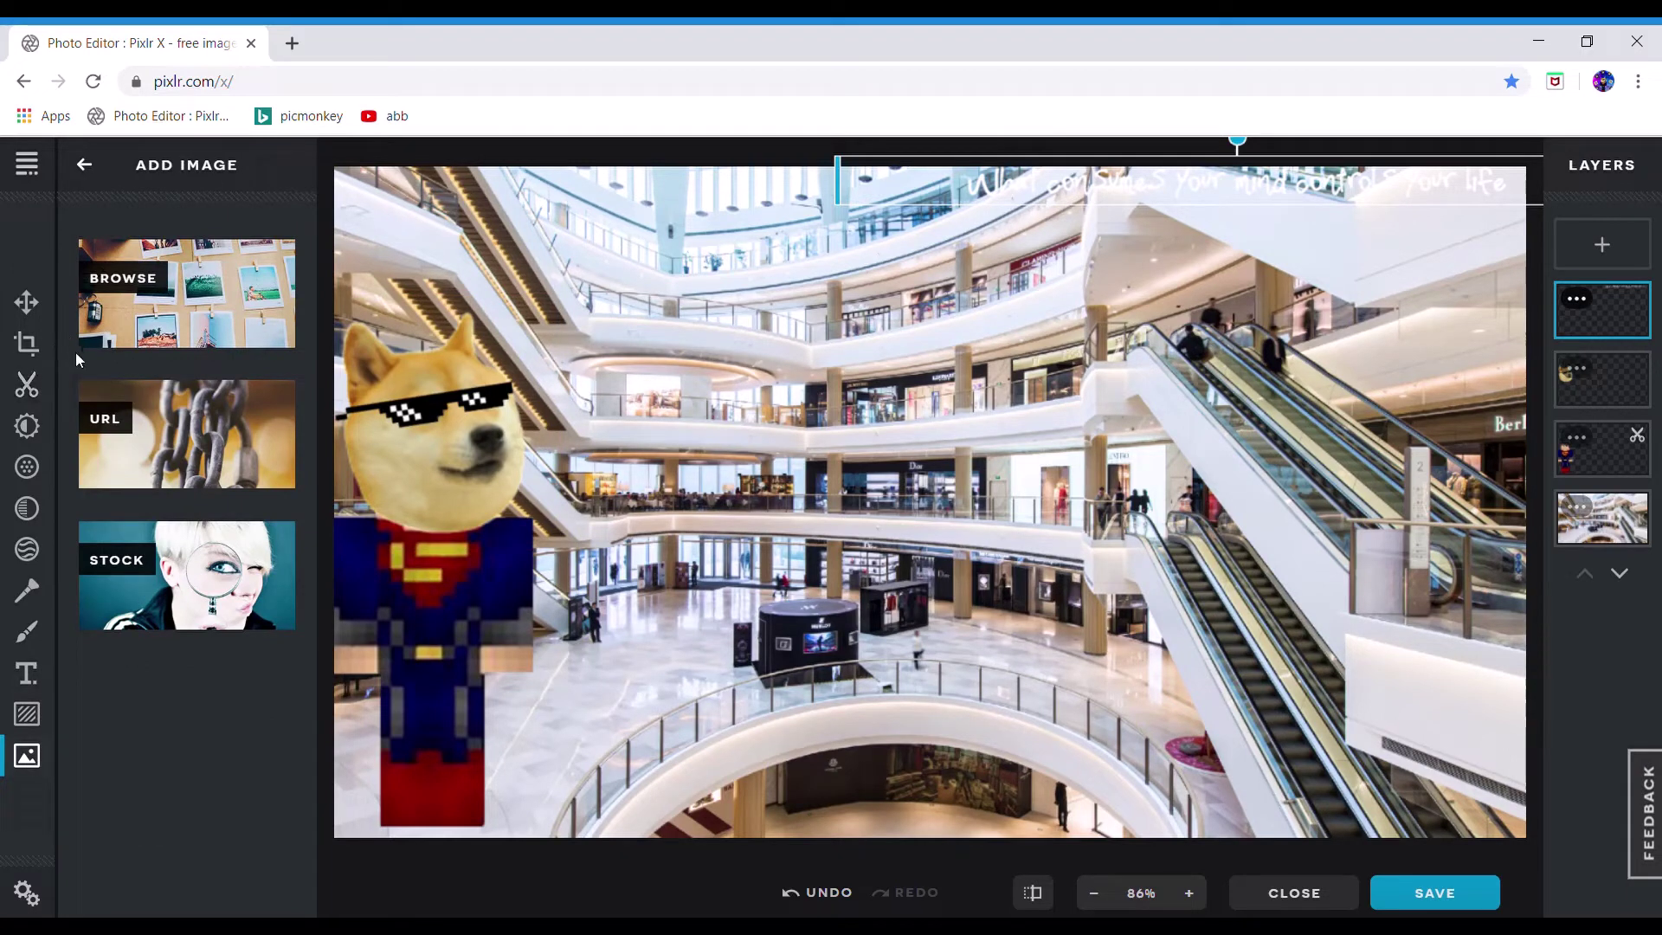
Add the black-outlined speech-bubble image from the computer as a new layer
{"action": "left_click", "coordinate": [138, 320]}
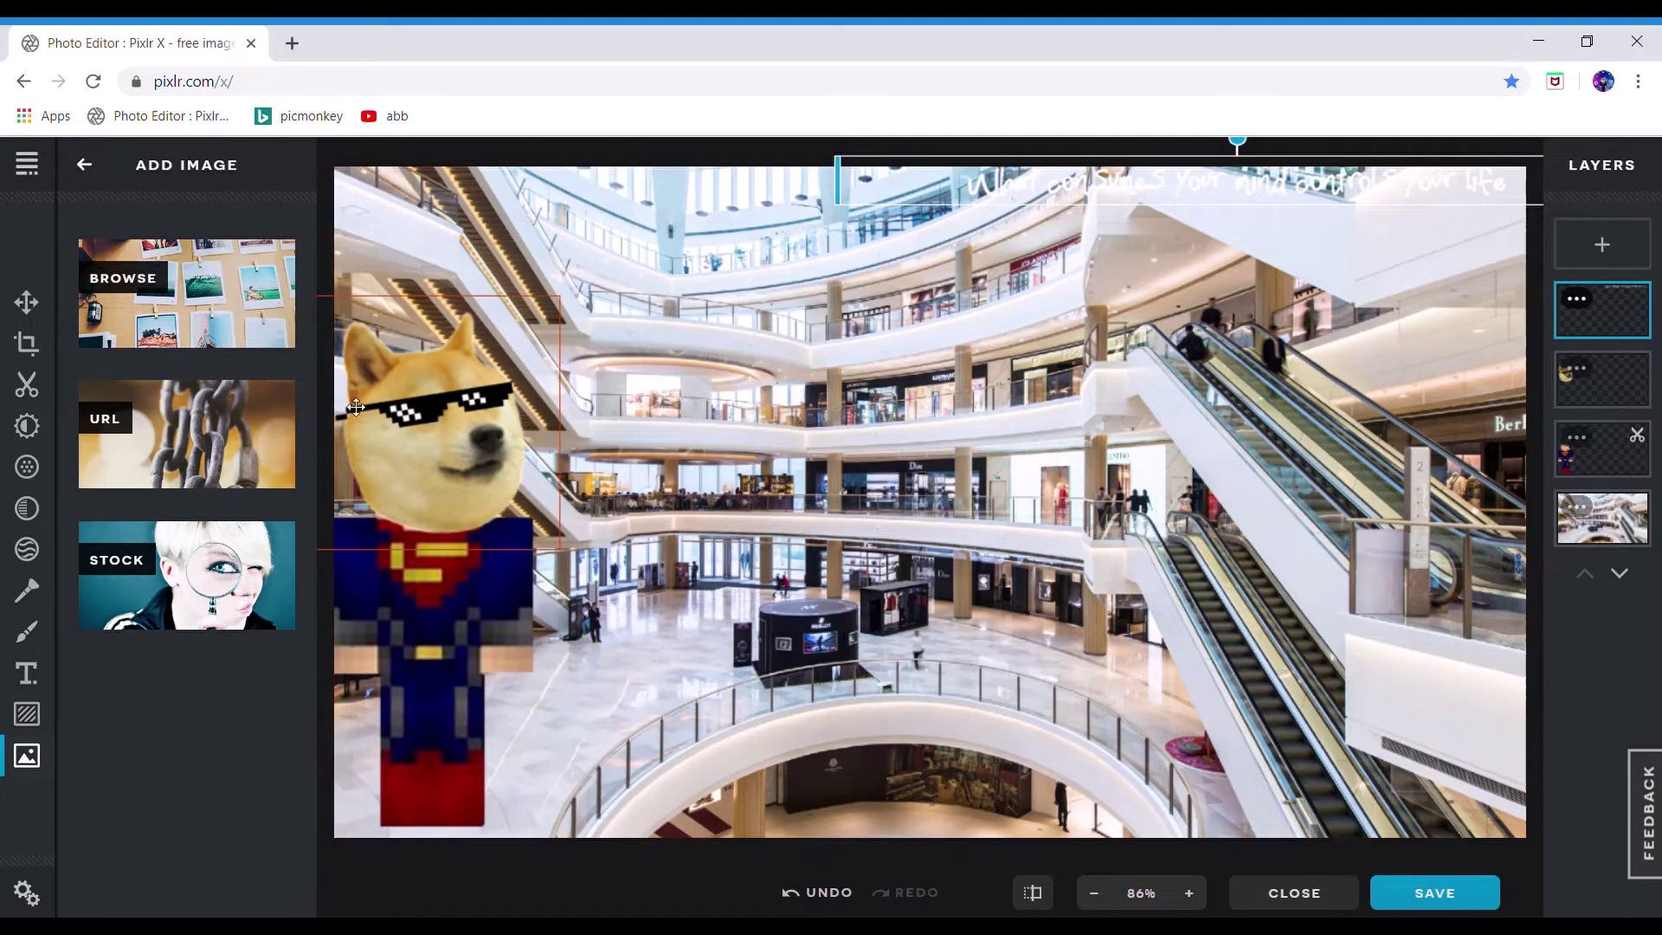
{"action": "left_click", "coordinate": [161, 290]}
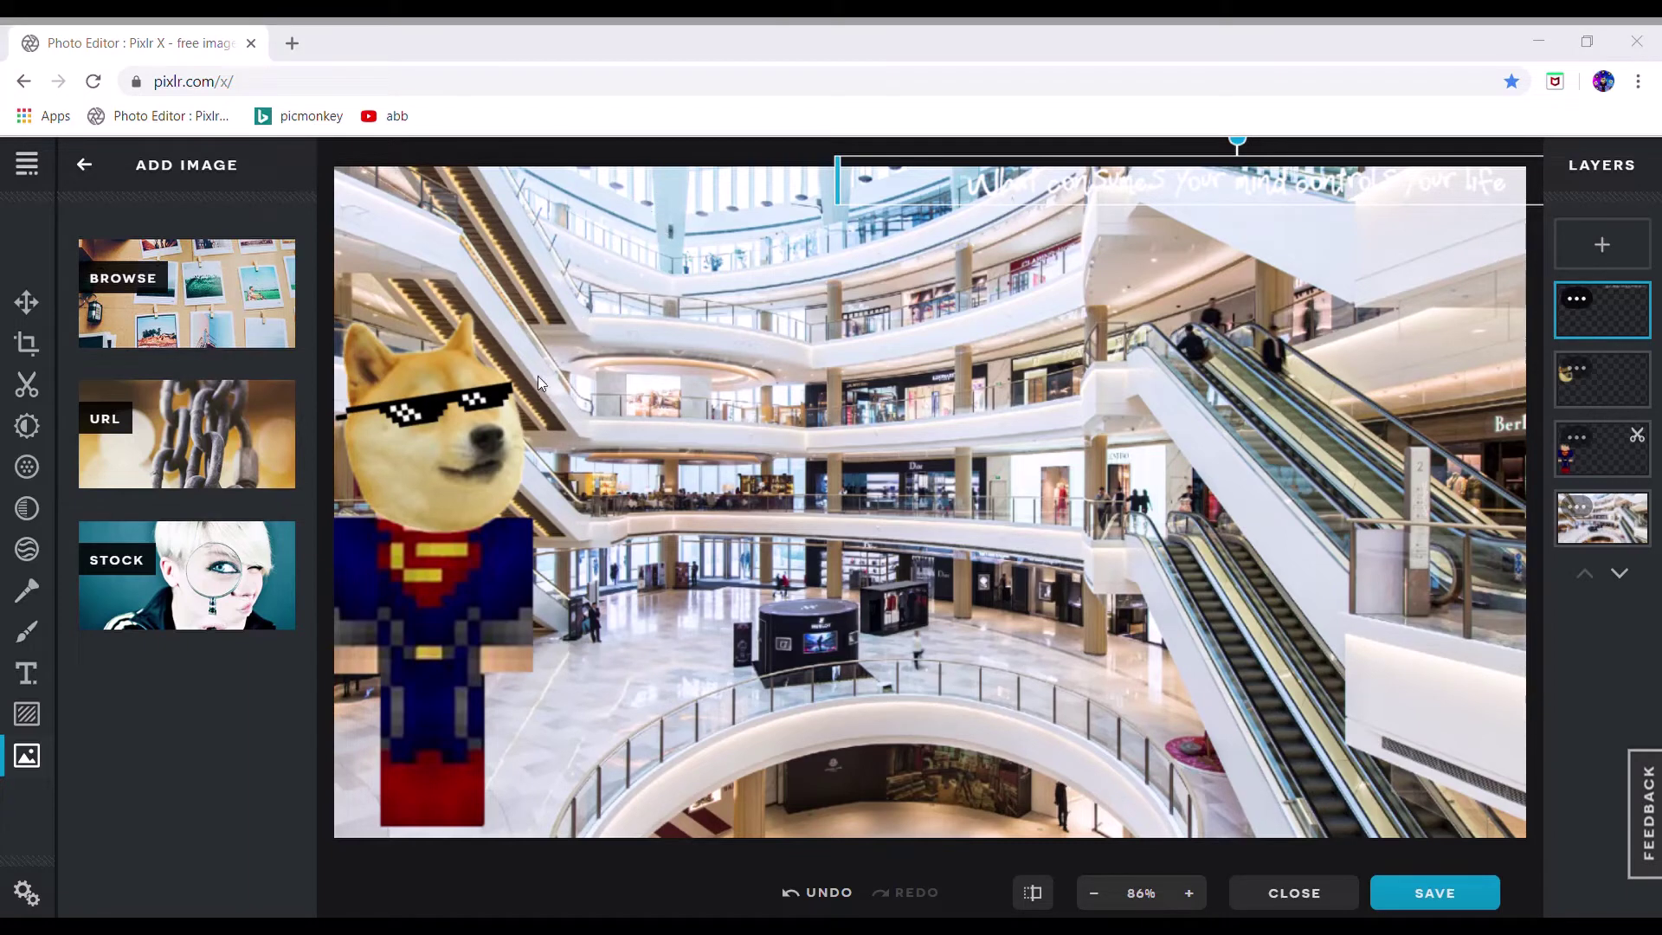
{"action": "key", "text": "Return"}
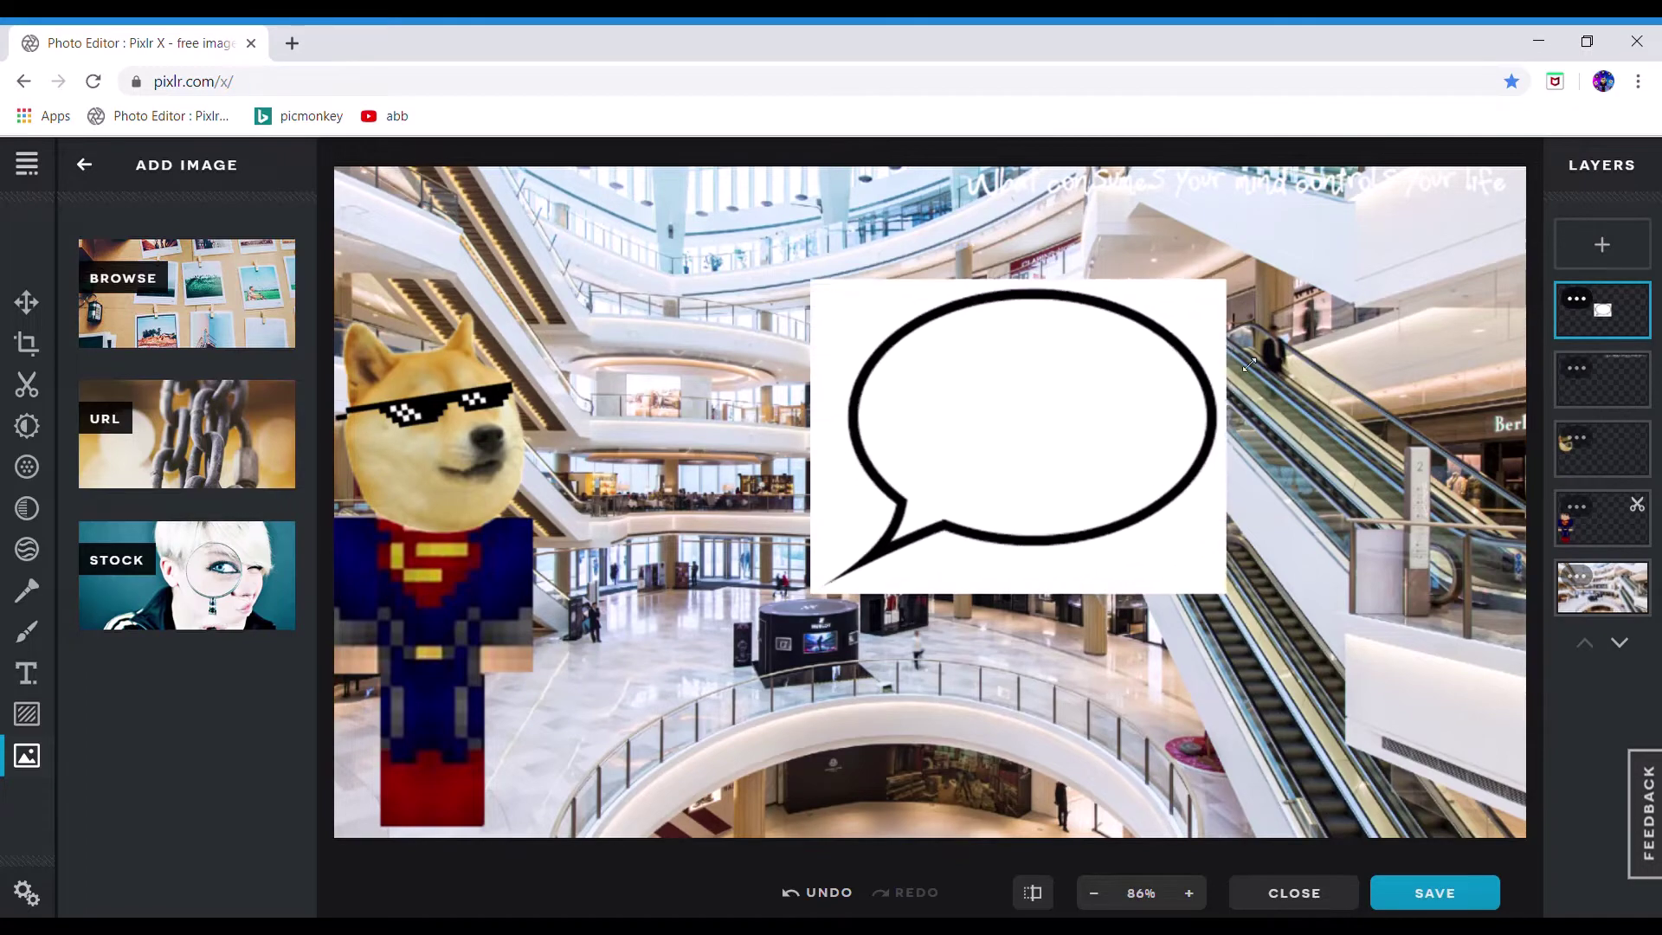
{"action": "left_click", "coordinate": [27, 384]}
Brush-remove an area over the escalators, then paint keep marks on the mall background layer
{"action": "left_click", "coordinate": [215, 333]}
{"action": "left_click", "coordinate": [242, 407]}
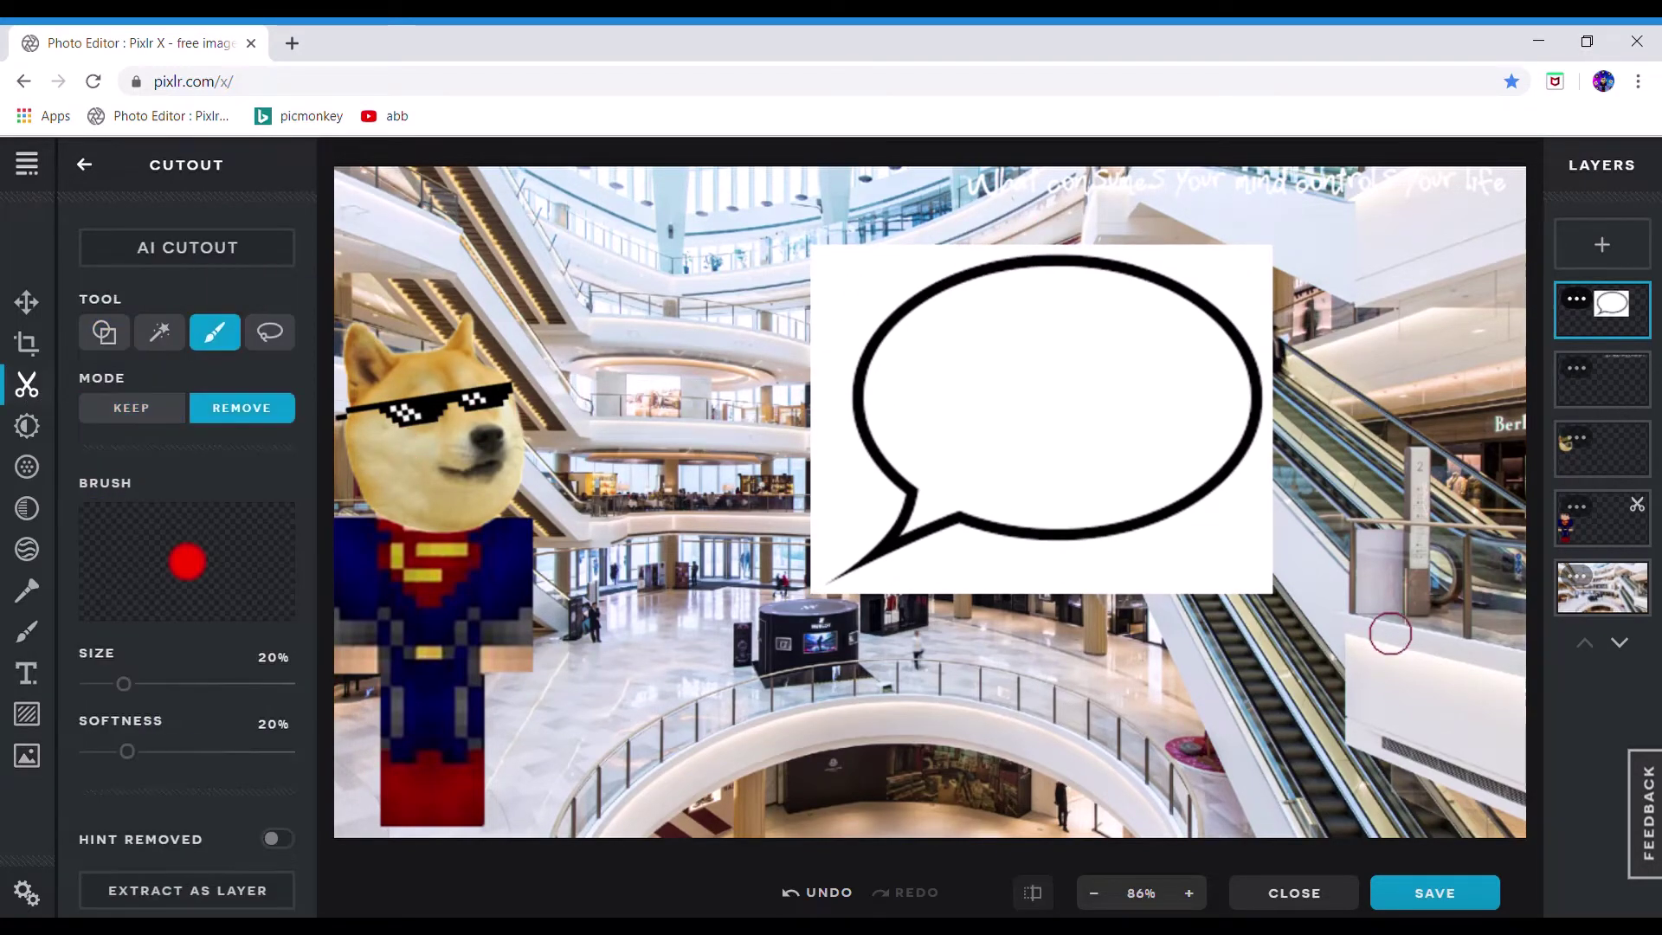
{"action": "mouse_move", "coordinate": [1277, 594]}
{"action": "left_mouse_down"}
{"action": "mouse_move", "coordinate": [1262, 667]}
{"action": "mouse_move", "coordinate": [1378, 531]}
{"action": "mouse_move", "coordinate": [1179, 734]}
{"action": "mouse_move", "coordinate": [1199, 647]}
{"action": "mouse_move", "coordinate": [1290, 562]}
{"action": "mouse_move", "coordinate": [1304, 577]}
{"action": "mouse_move", "coordinate": [1150, 697]}
{"action": "mouse_move", "coordinate": [1367, 422]}
{"action": "mouse_move", "coordinate": [1346, 403]}
{"action": "mouse_move", "coordinate": [1426, 372]}
{"action": "mouse_move", "coordinate": [1229, 640]}
{"action": "left_mouse_up"}
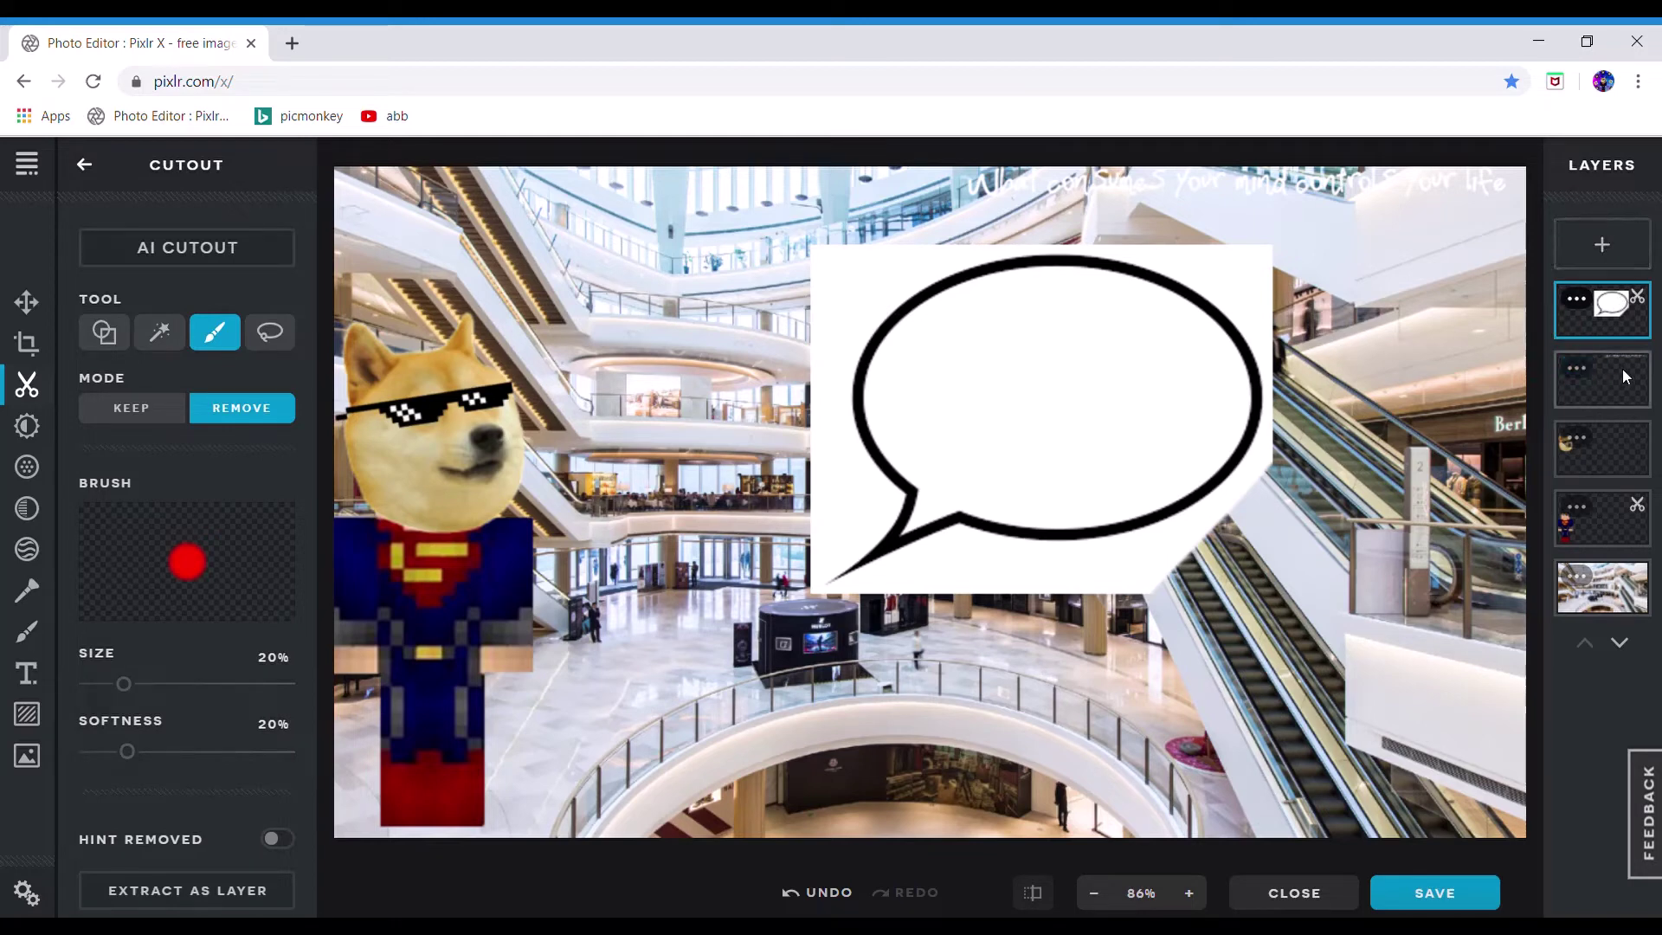
{"action": "left_click", "coordinate": [1603, 587]}
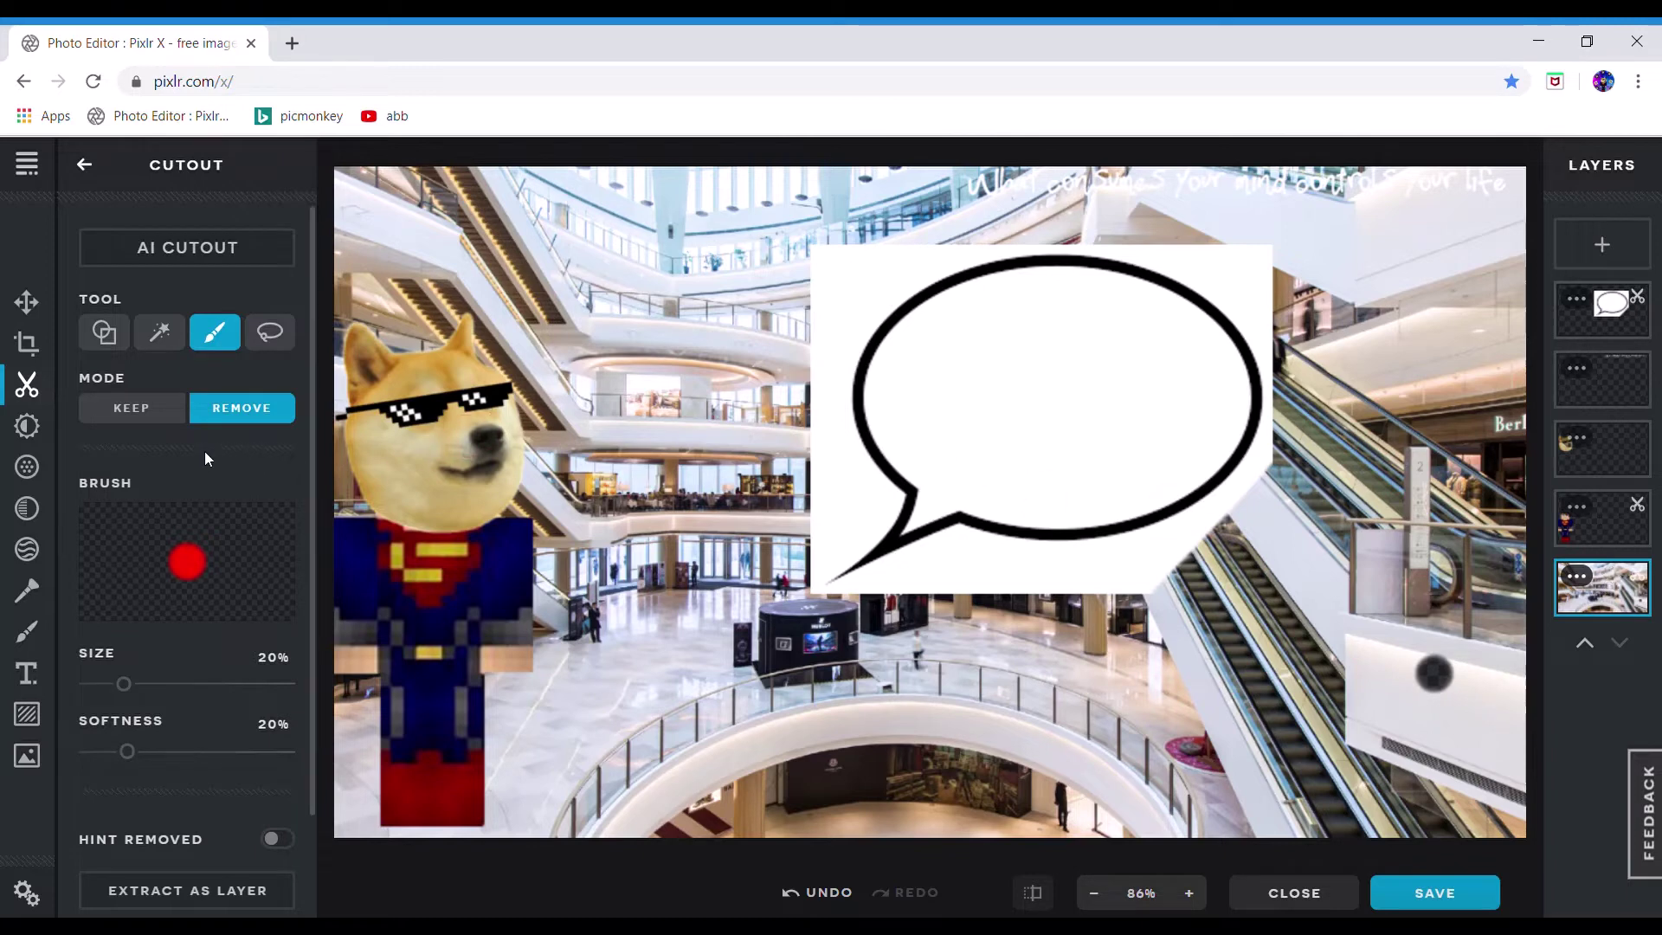
{"action": "left_click", "coordinate": [178, 418]}
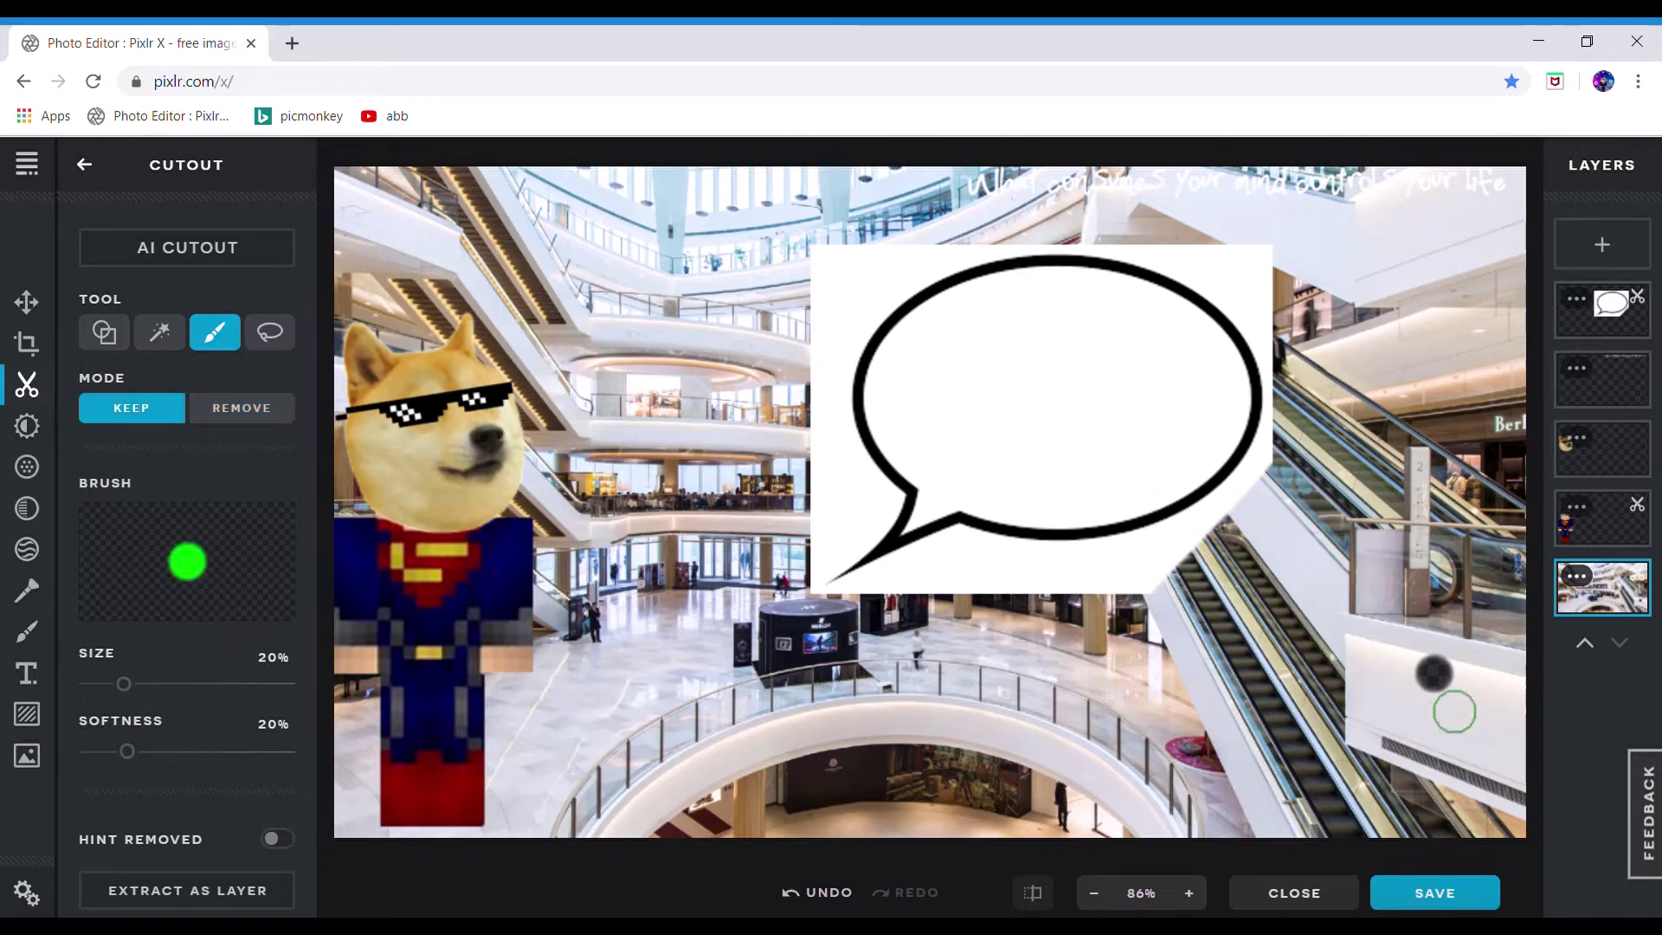
{"action": "left_click", "coordinate": [1450, 683]}
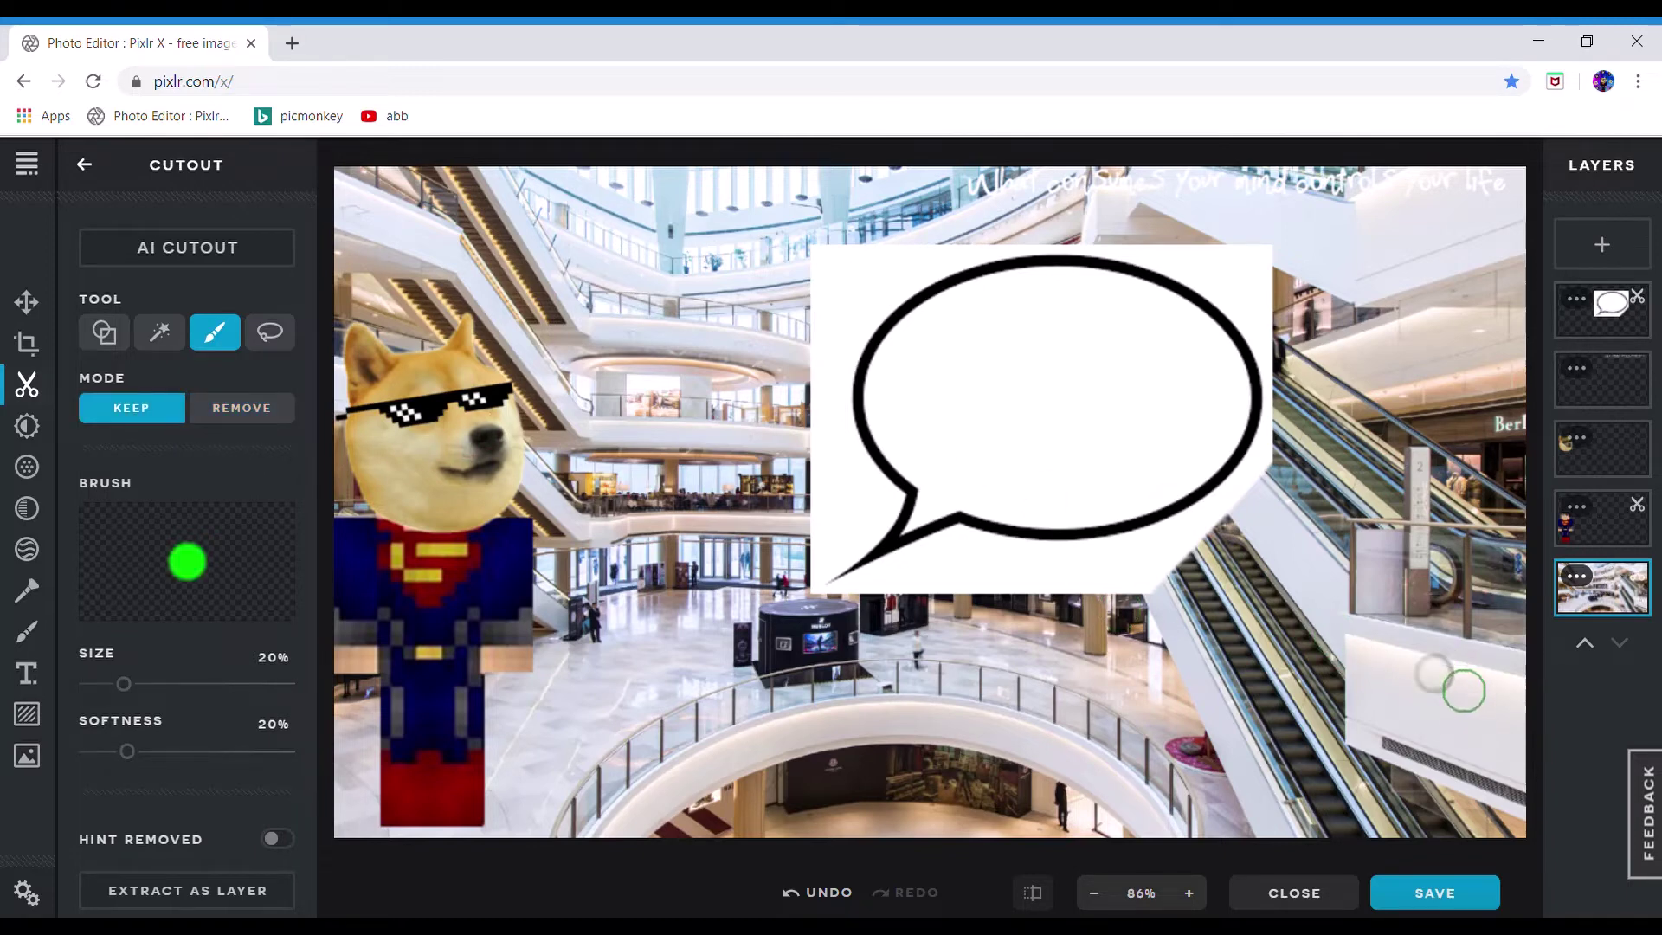
{"action": "left_click", "coordinate": [1448, 697]}
{"action": "left_click", "coordinate": [1446, 694]}
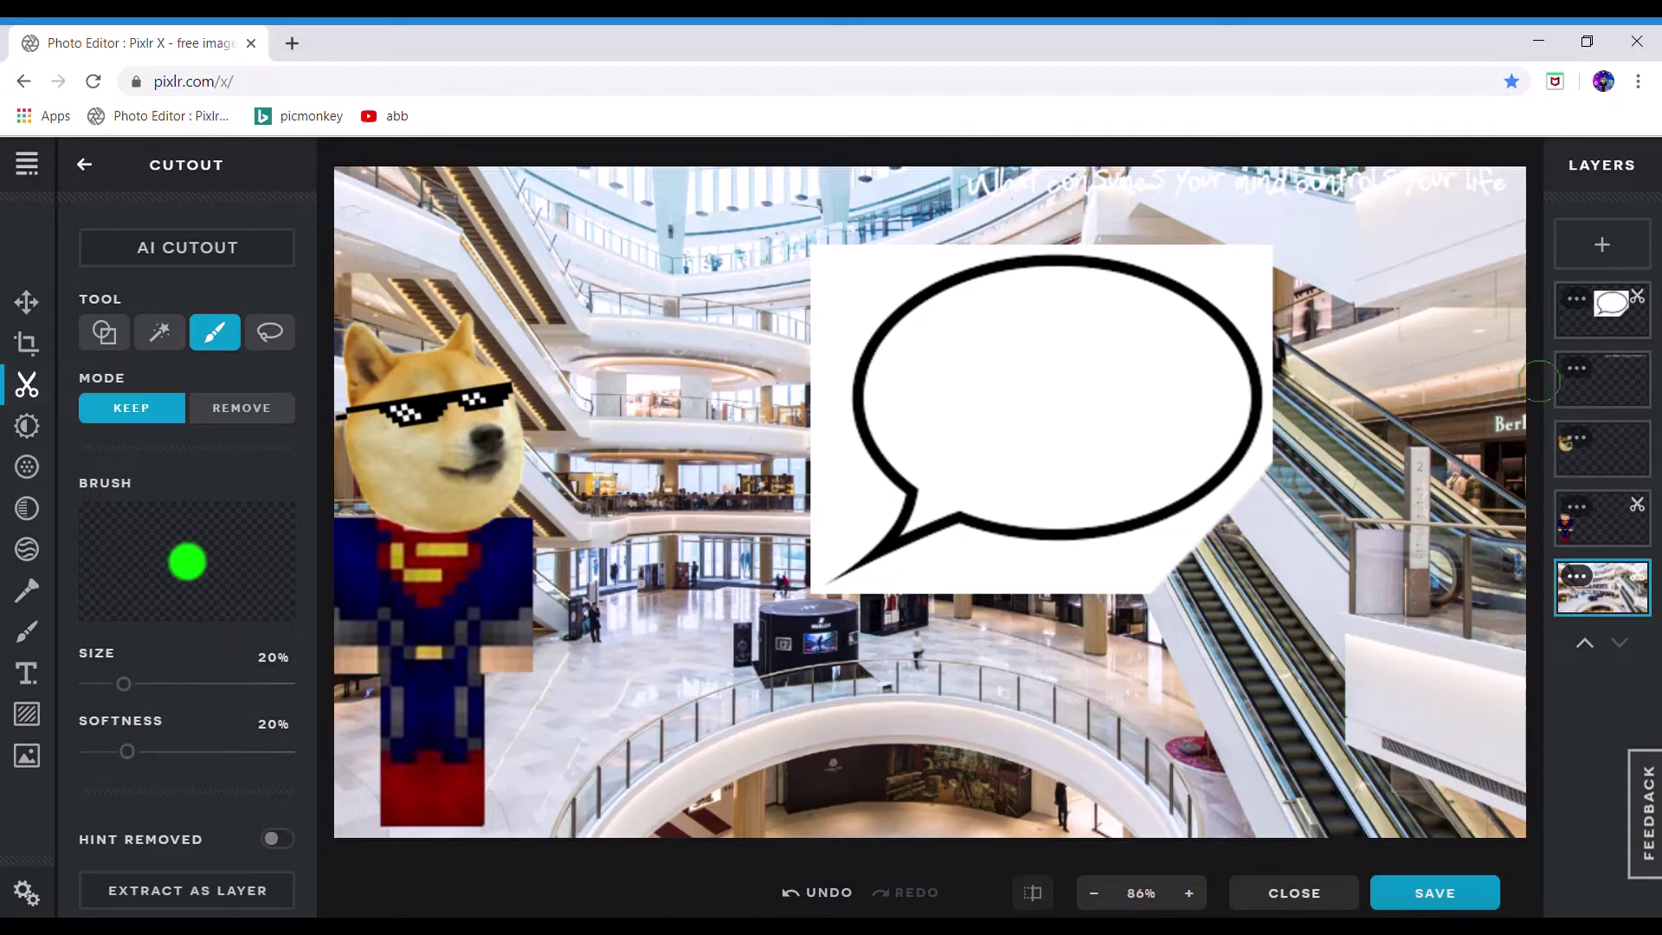
{"action": "left_click", "coordinate": [1600, 303]}
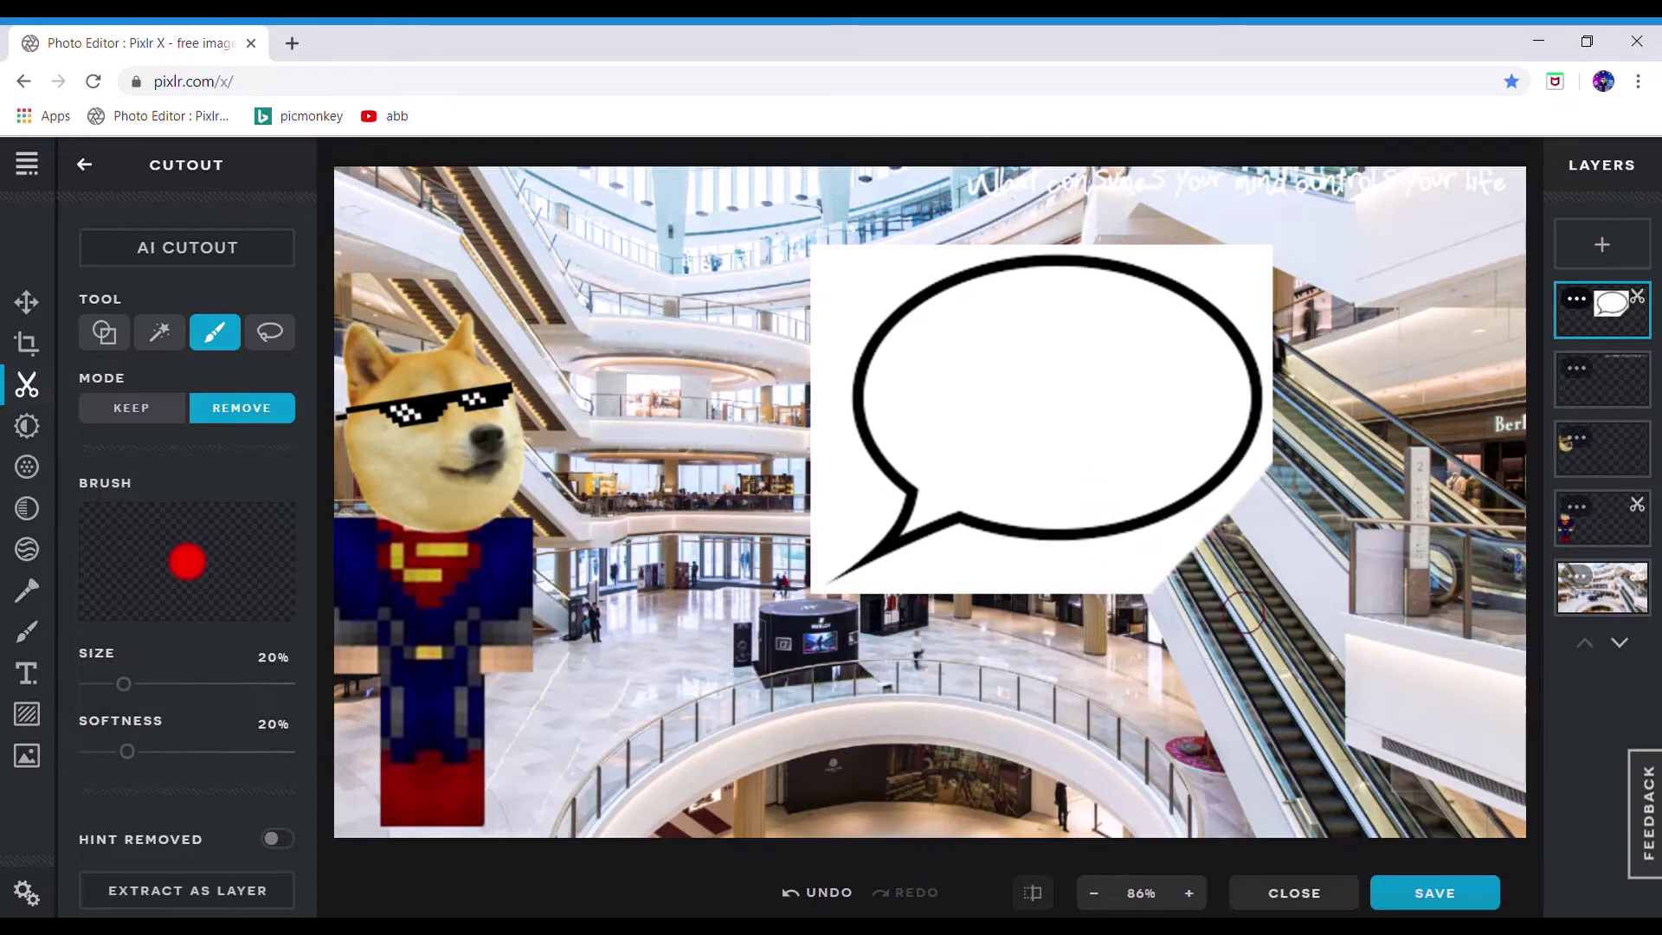
Erase the white strip below the speech bubble's oval, beside its tail
{"action": "mouse_move", "coordinate": [1134, 571]}
{"action": "left_mouse_down"}
{"action": "mouse_move", "coordinate": [1241, 570]}
{"action": "mouse_move", "coordinate": [1211, 574]}
{"action": "mouse_move", "coordinate": [1143, 643]}
{"action": "mouse_move", "coordinate": [1253, 538]}
{"action": "mouse_move", "coordinate": [1290, 454]}
{"action": "left_mouse_up"}
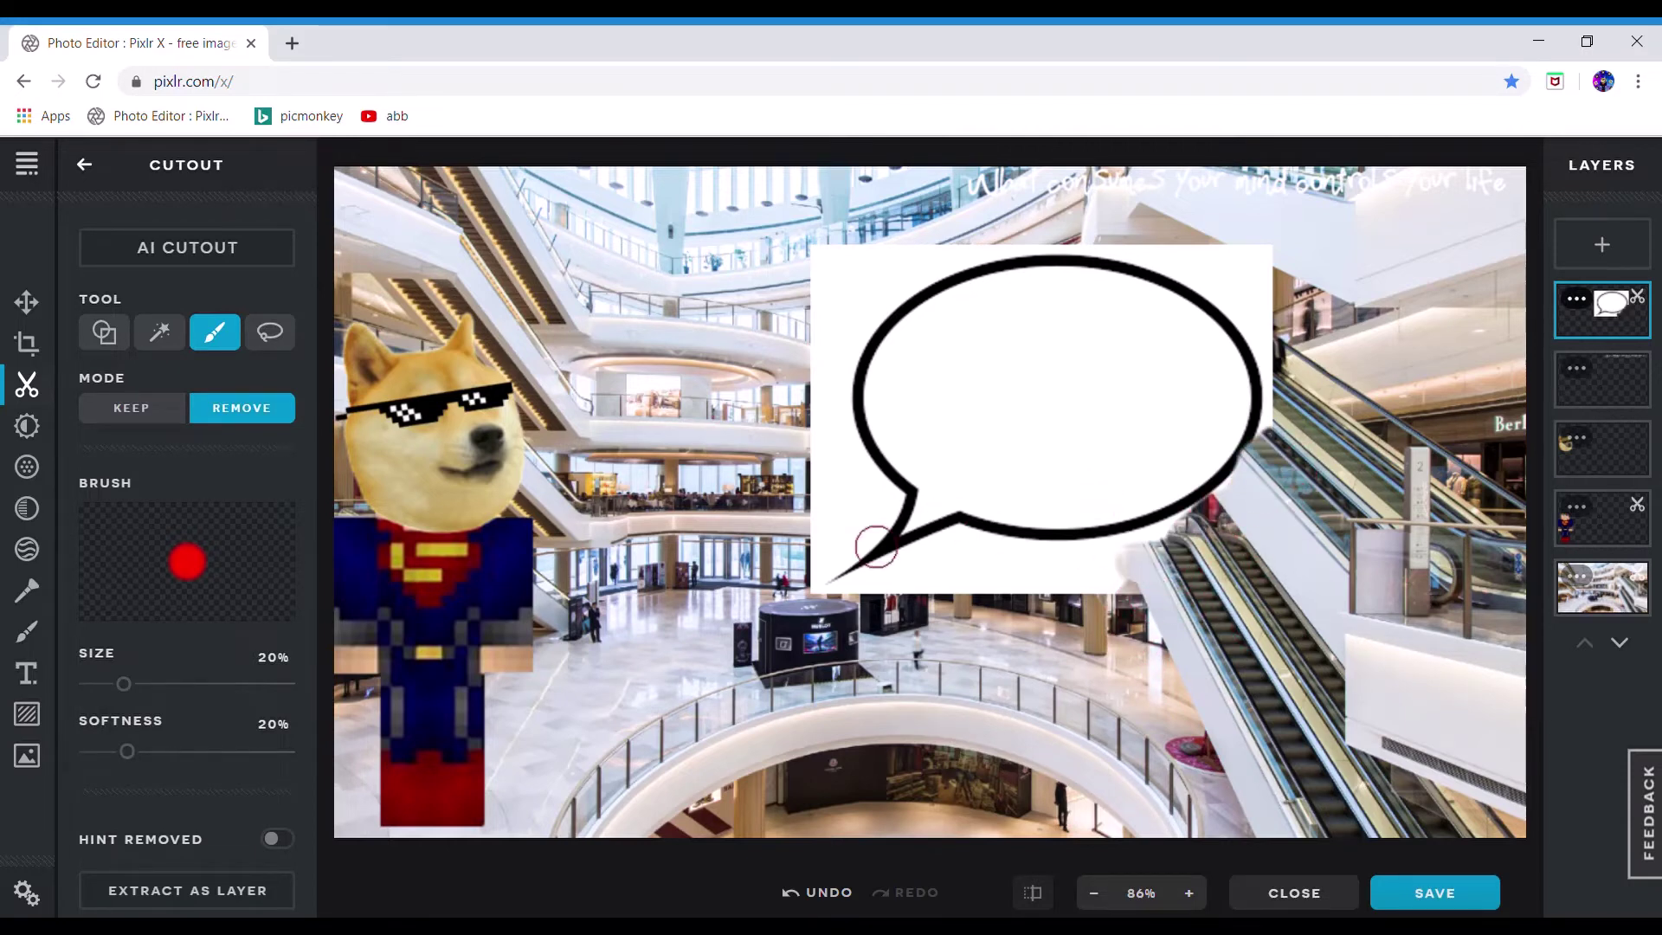
{"action": "left_click", "coordinate": [118, 414]}
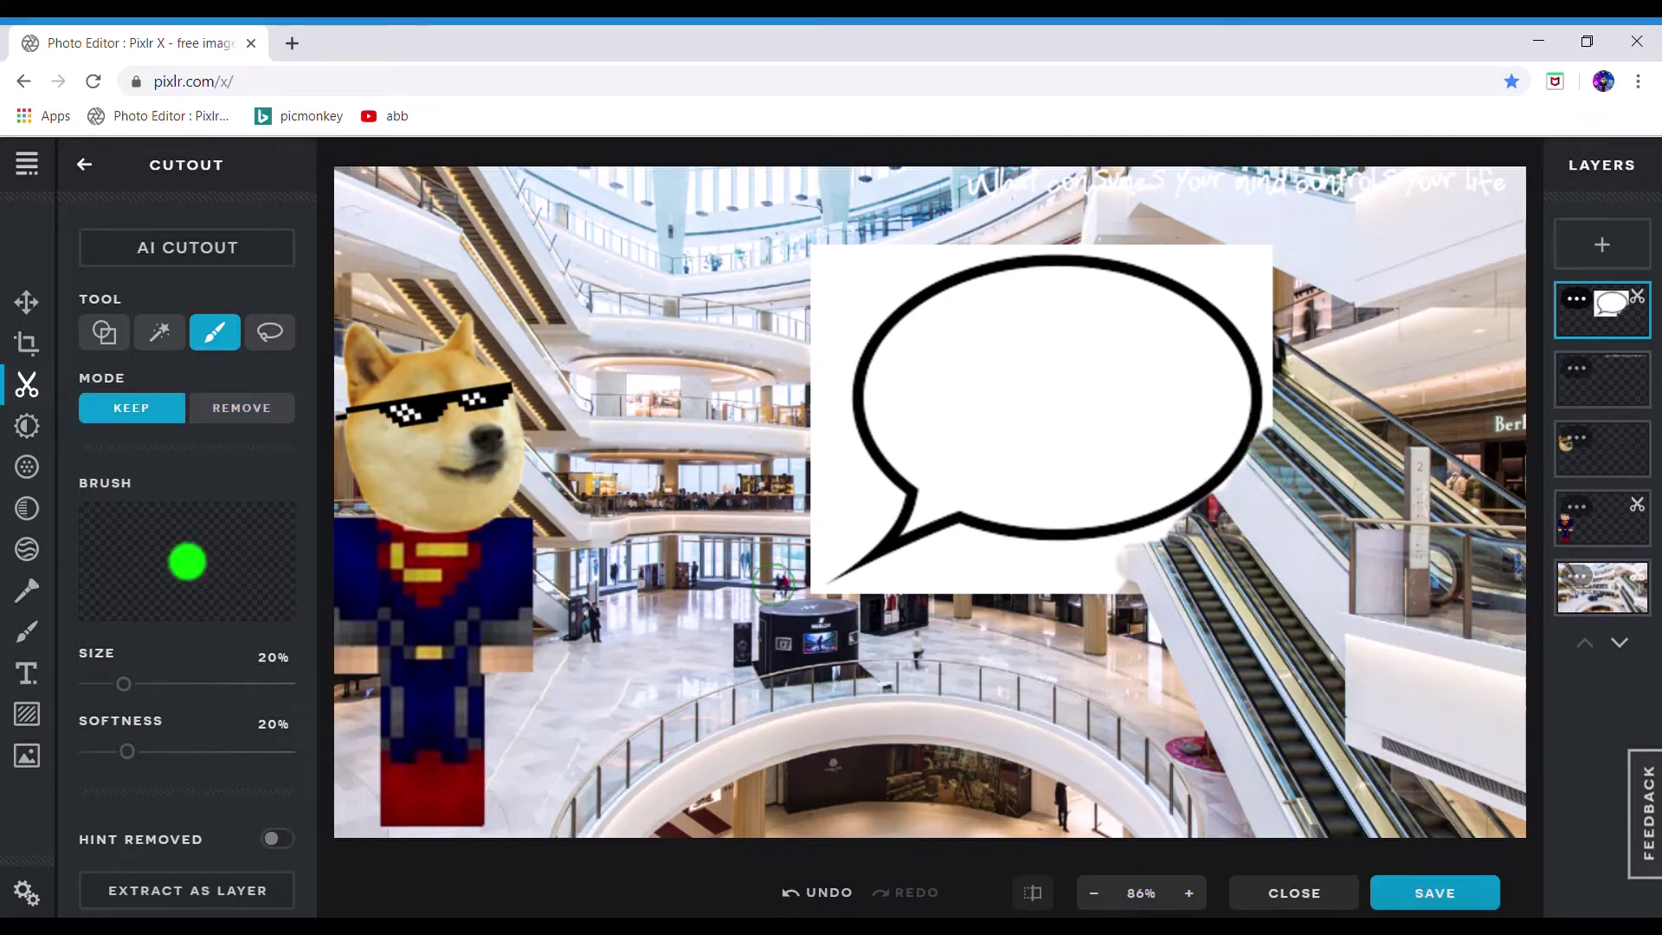
{"action": "left_click", "coordinate": [266, 419]}
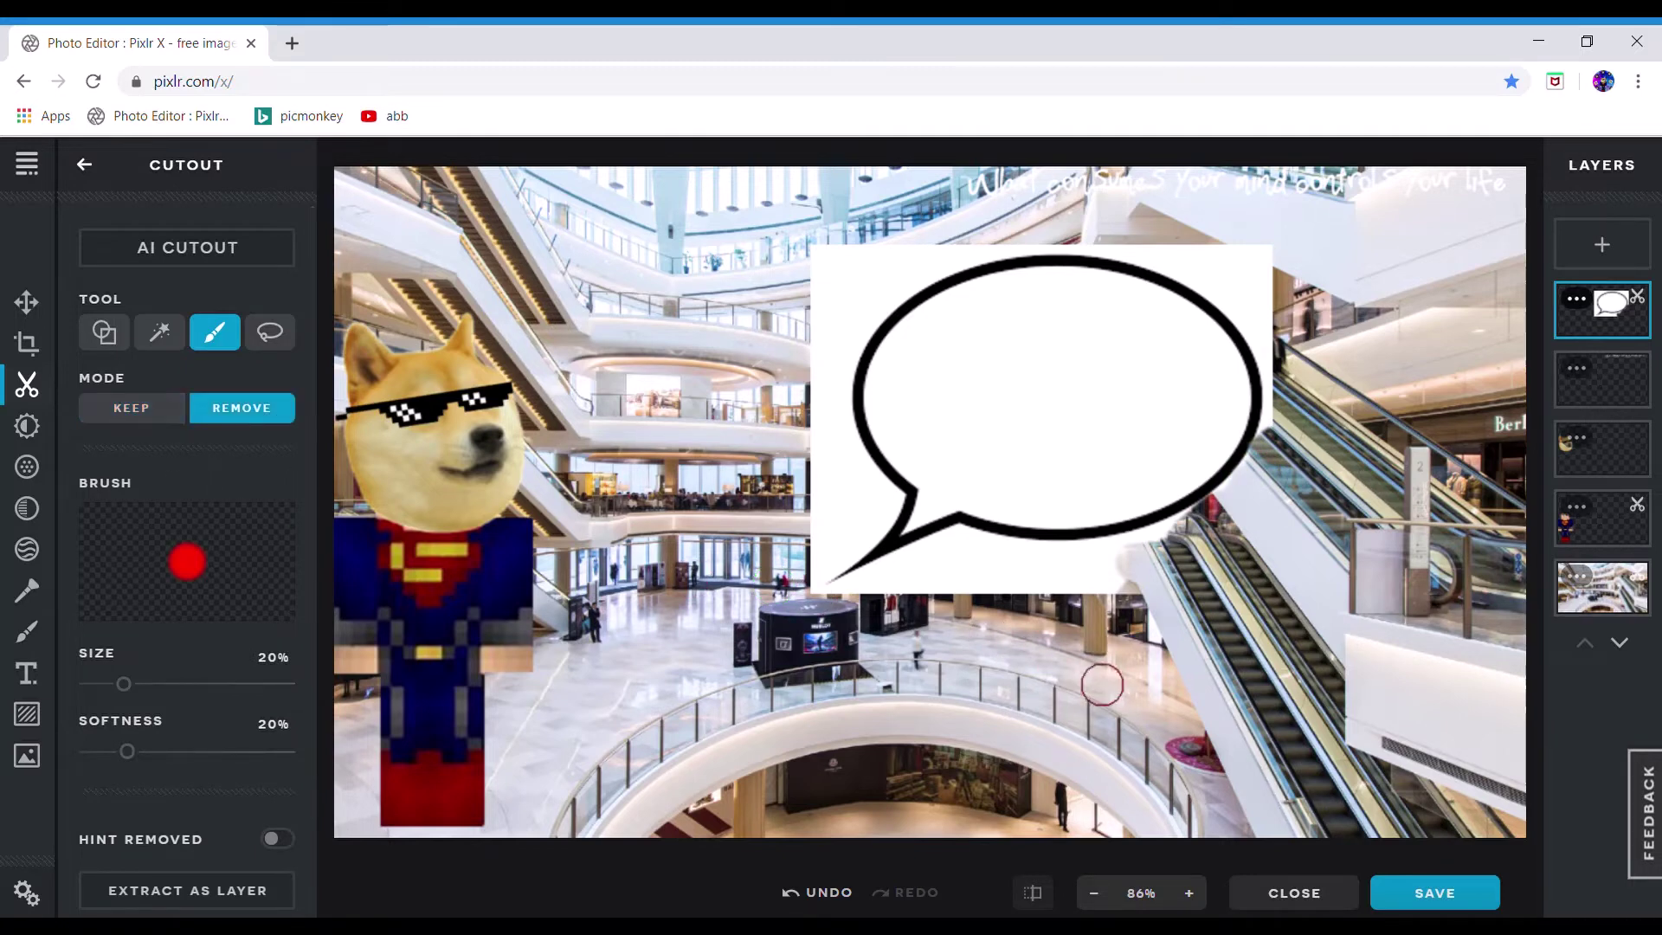
{"action": "mouse_move", "coordinate": [1134, 578]}
{"action": "left_mouse_down"}
{"action": "mouse_move", "coordinate": [935, 571]}
{"action": "mouse_move", "coordinate": [903, 596]}
{"action": "mouse_move", "coordinate": [844, 591]}
{"action": "mouse_move", "coordinate": [842, 619]}
{"action": "left_mouse_up"}
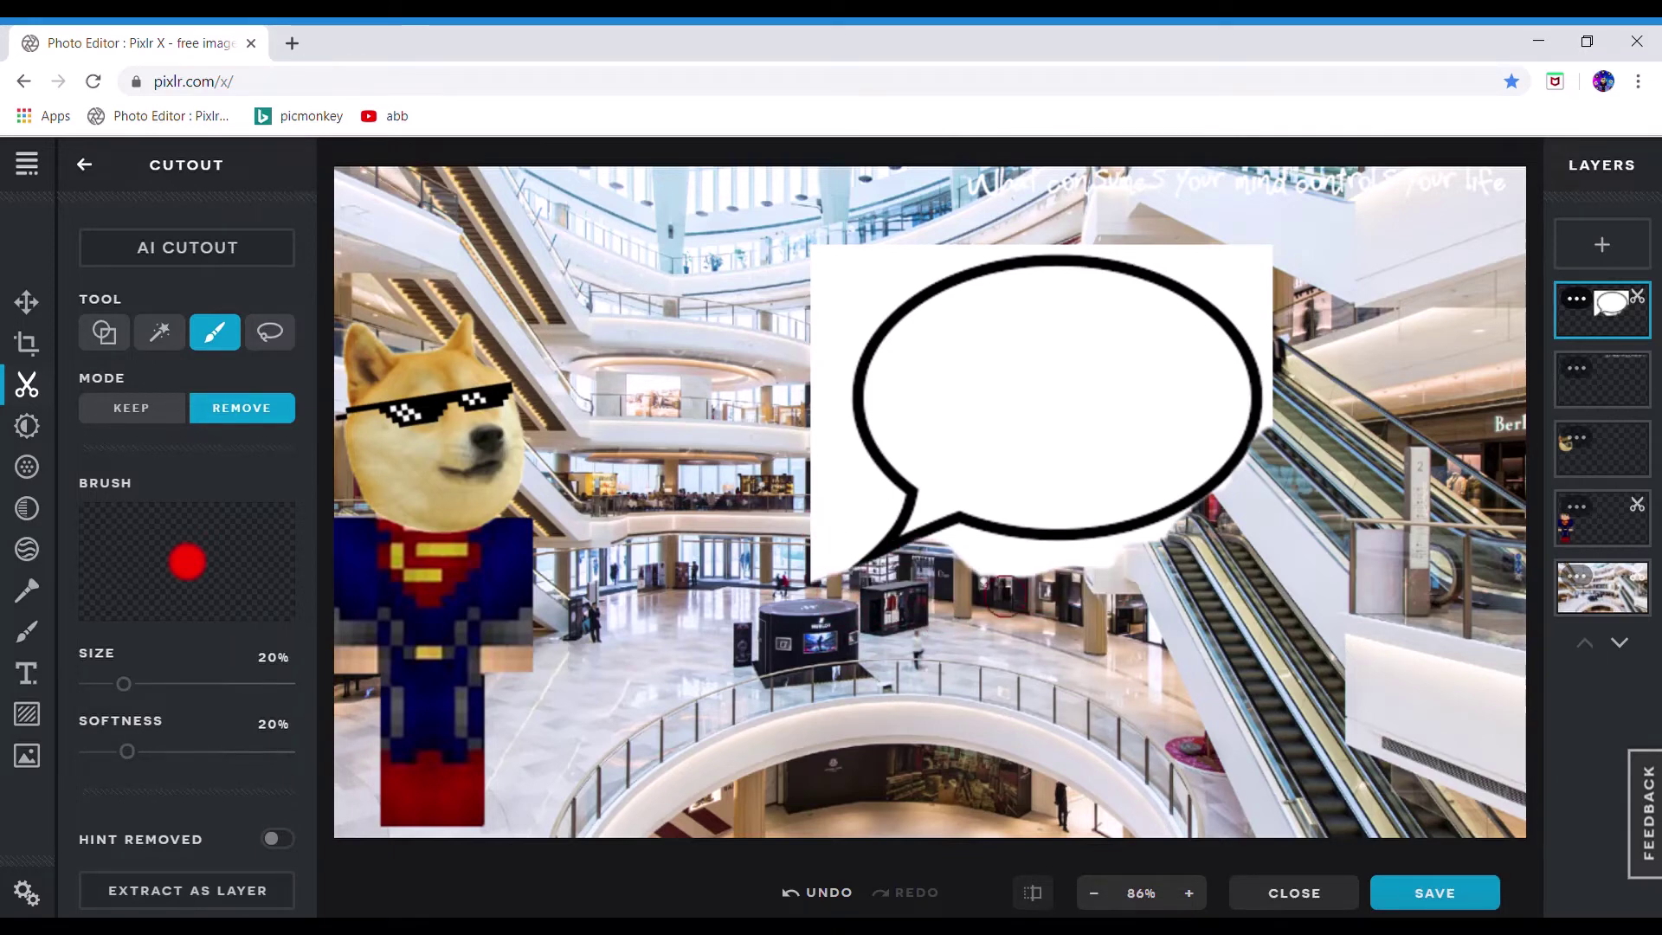
{"action": "mouse_move", "coordinate": [1044, 569]}
{"action": "left_mouse_down"}
{"action": "mouse_move", "coordinate": [1118, 579]}
{"action": "mouse_move", "coordinate": [1068, 589]}
{"action": "mouse_move", "coordinate": [956, 554]}
{"action": "mouse_move", "coordinate": [969, 574]}
{"action": "left_mouse_up"}
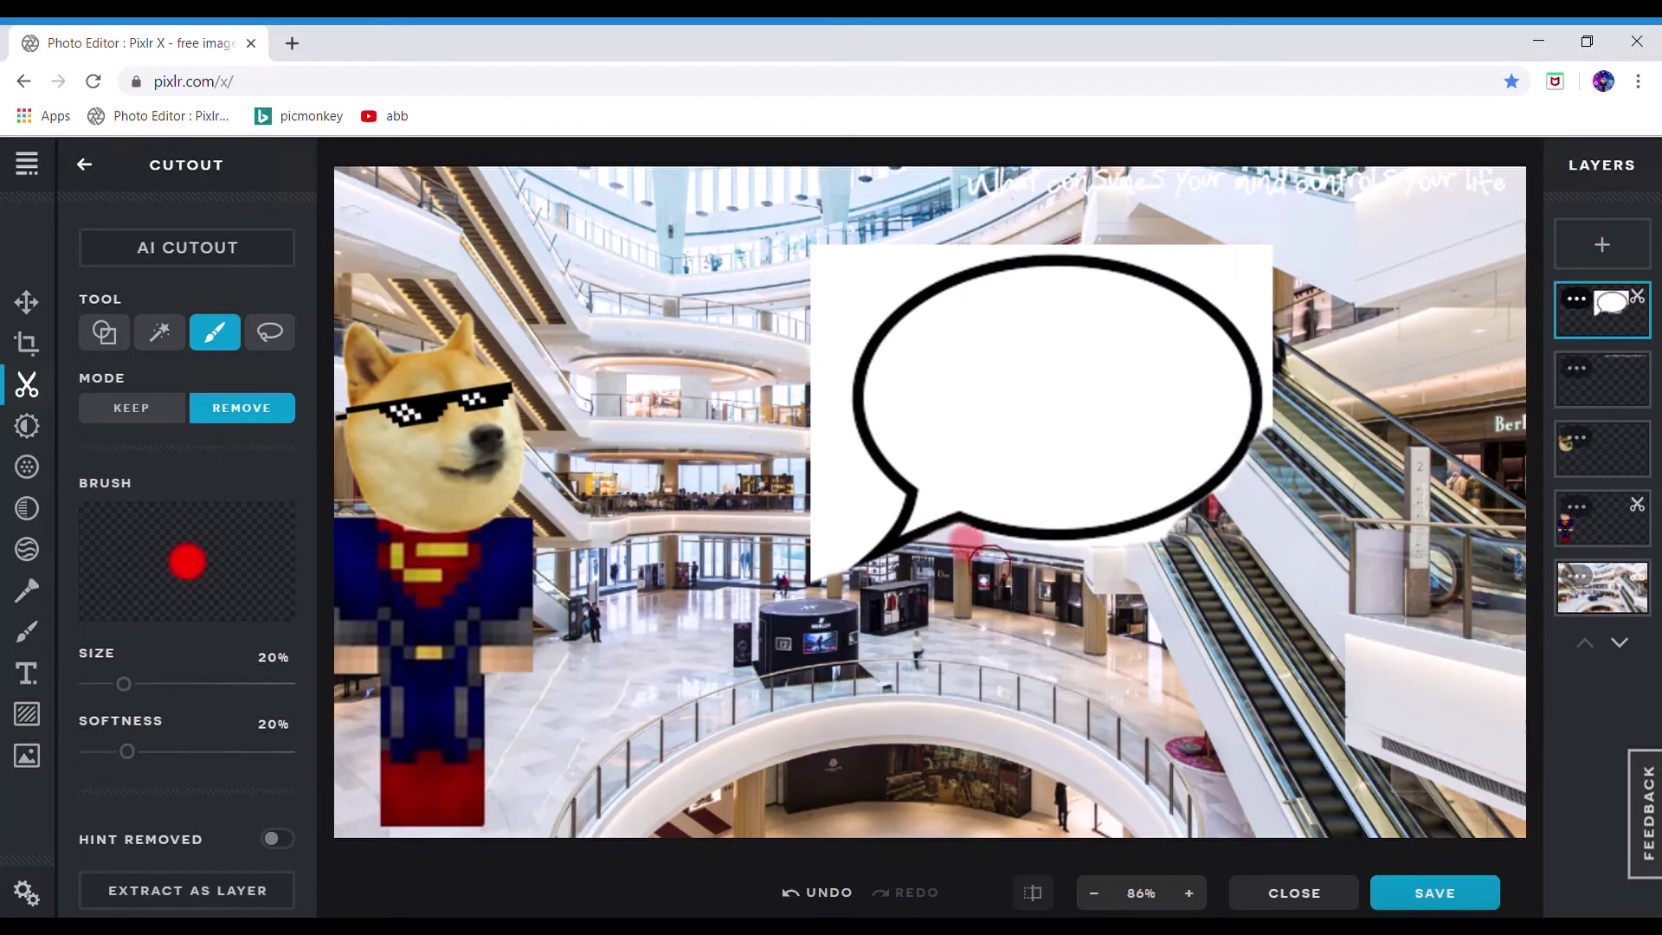
{"action": "mouse_move", "coordinate": [1089, 552]}
{"action": "left_mouse_down"}
{"action": "mouse_move", "coordinate": [1122, 574]}
{"action": "mouse_move", "coordinate": [1204, 540]}
{"action": "left_mouse_up"}
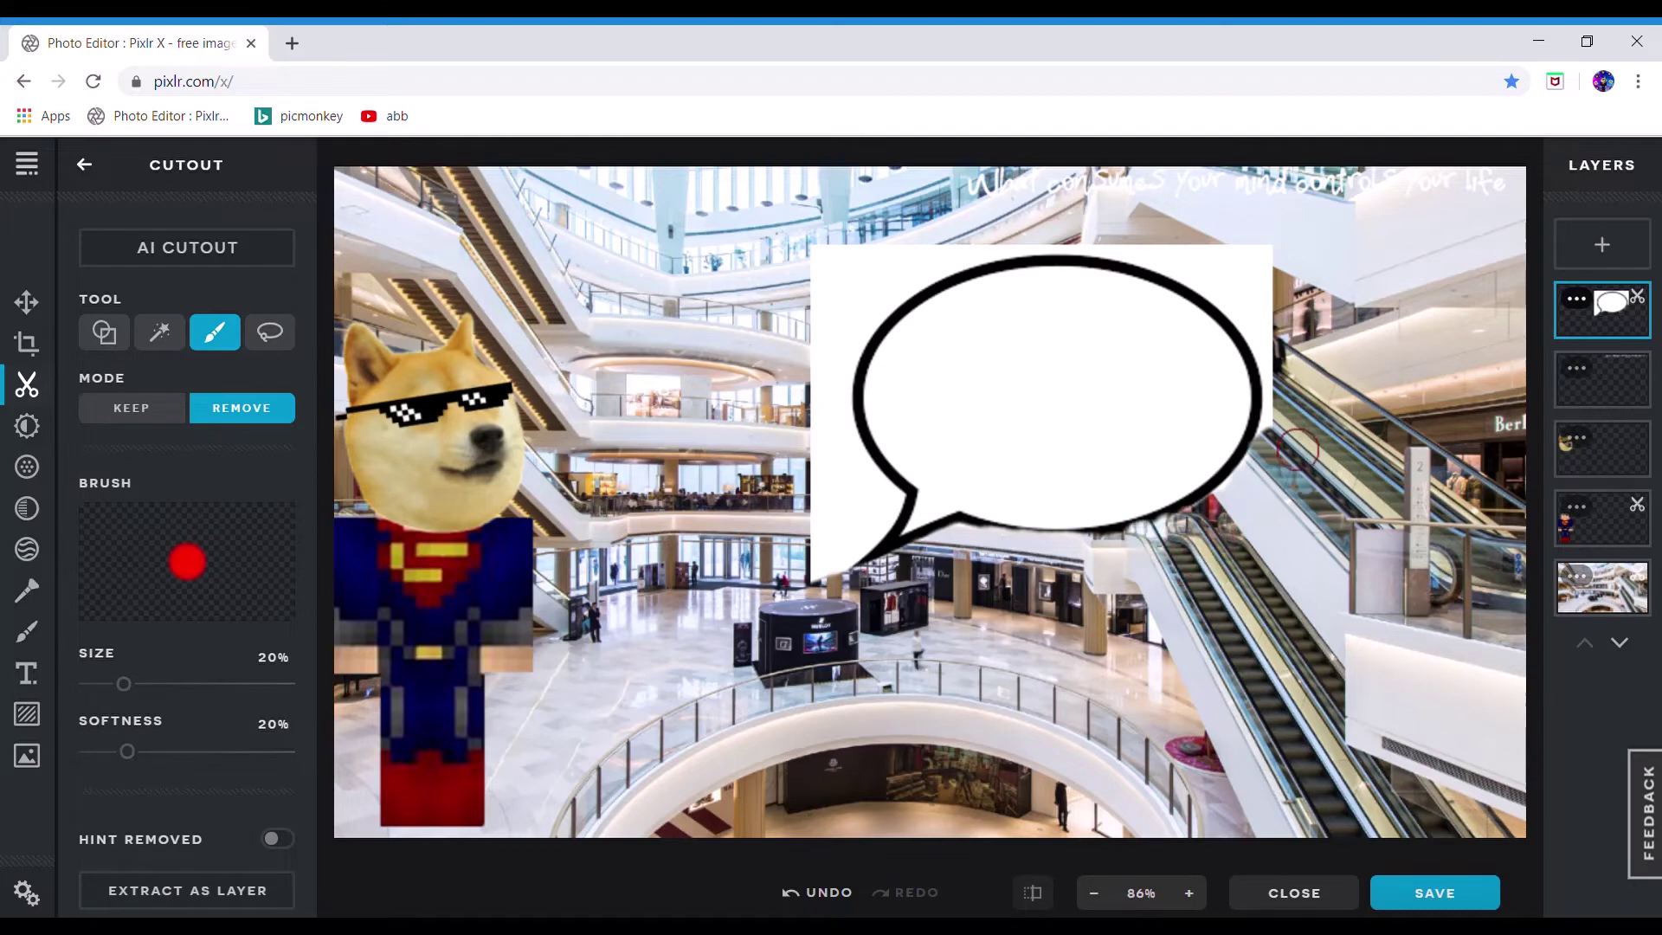
Erase the white box around the bubble's top, right and left edges, restoring part of its lower edge
{"action": "left_click_drag", "start_coordinate": [1283, 388], "coordinate": [1199, 255]}
{"action": "mouse_move", "coordinate": [1304, 277]}
{"action": "left_mouse_down"}
{"action": "mouse_move", "coordinate": [1302, 331]}
{"action": "mouse_move", "coordinate": [1234, 248]}
{"action": "mouse_move", "coordinate": [1197, 272]}
{"action": "mouse_move", "coordinate": [1052, 262]}
{"action": "mouse_move", "coordinate": [927, 297]}
{"action": "mouse_move", "coordinate": [779, 268]}
{"action": "mouse_move", "coordinate": [867, 271]}
{"action": "mouse_move", "coordinate": [703, 482]}
{"action": "mouse_move", "coordinate": [909, 268]}
{"action": "mouse_move", "coordinate": [842, 383]}
{"action": "mouse_move", "coordinate": [842, 350]}
{"action": "mouse_move", "coordinate": [814, 566]}
{"action": "mouse_move", "coordinate": [846, 598]}
{"action": "left_mouse_up"}
{"action": "mouse_move", "coordinate": [824, 531]}
{"action": "left_mouse_down"}
{"action": "mouse_move", "coordinate": [861, 576]}
{"action": "mouse_move", "coordinate": [892, 564]}
{"action": "mouse_move", "coordinate": [905, 520]}
{"action": "mouse_move", "coordinate": [835, 442]}
{"action": "mouse_move", "coordinate": [857, 520]}
{"action": "mouse_move", "coordinate": [865, 485]}
{"action": "mouse_move", "coordinate": [882, 512]}
{"action": "left_mouse_up"}
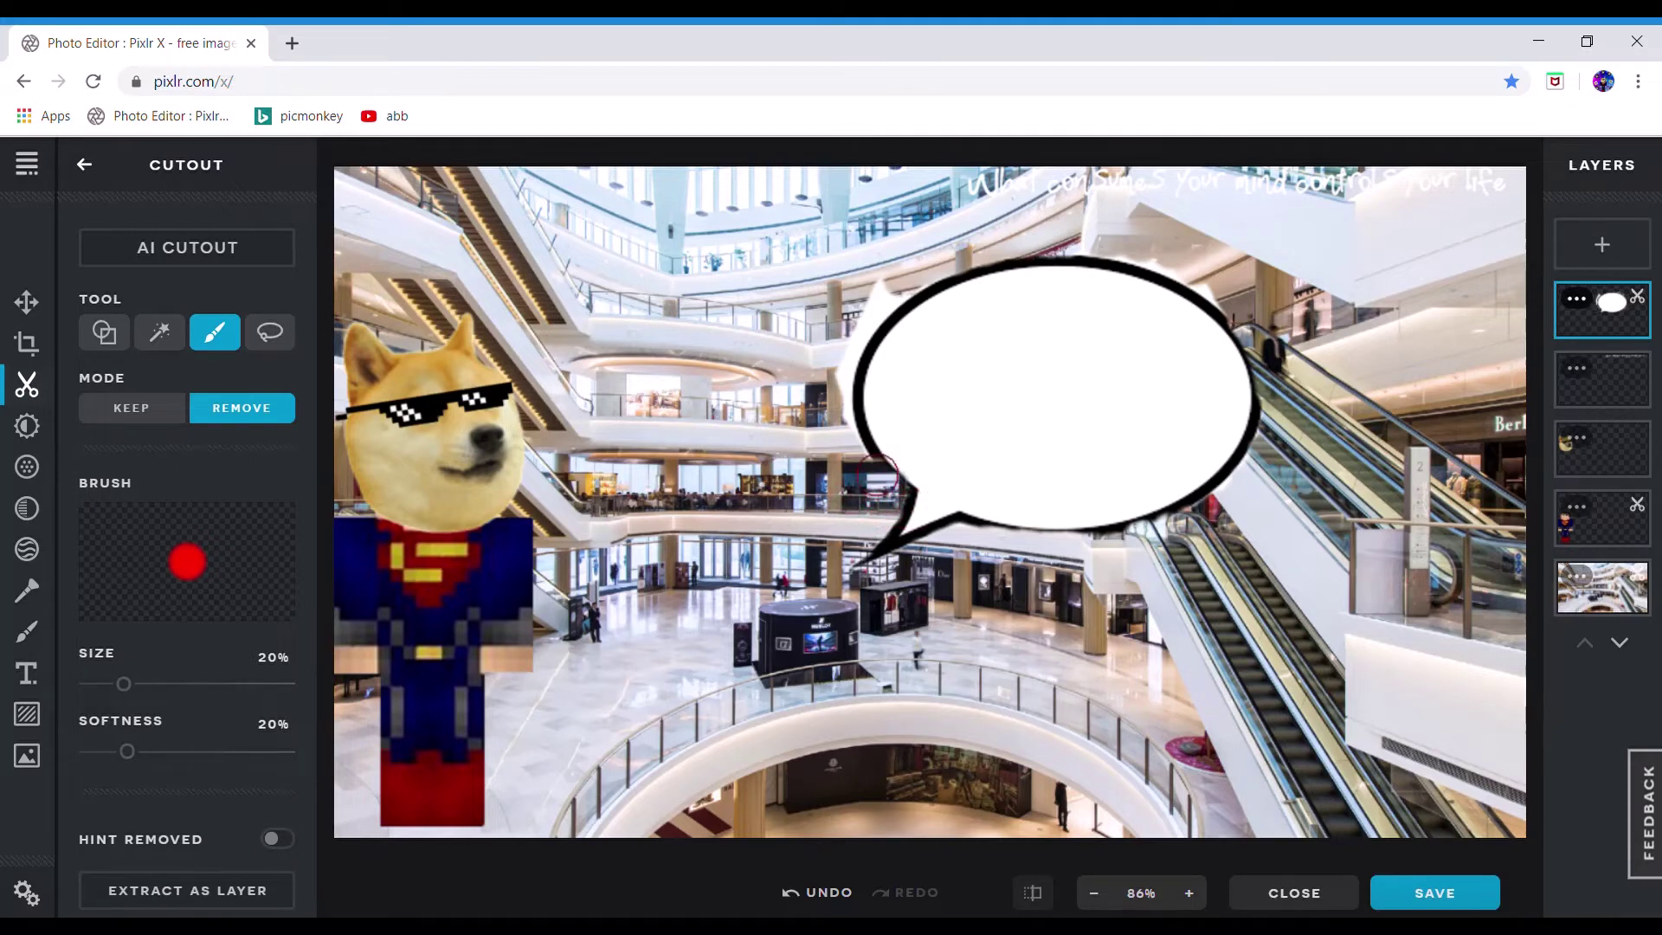
{"action": "mouse_move", "coordinate": [861, 444]}
{"action": "left_mouse_down"}
{"action": "mouse_move", "coordinate": [857, 342]}
{"action": "mouse_move", "coordinate": [909, 309]}
{"action": "left_mouse_up"}
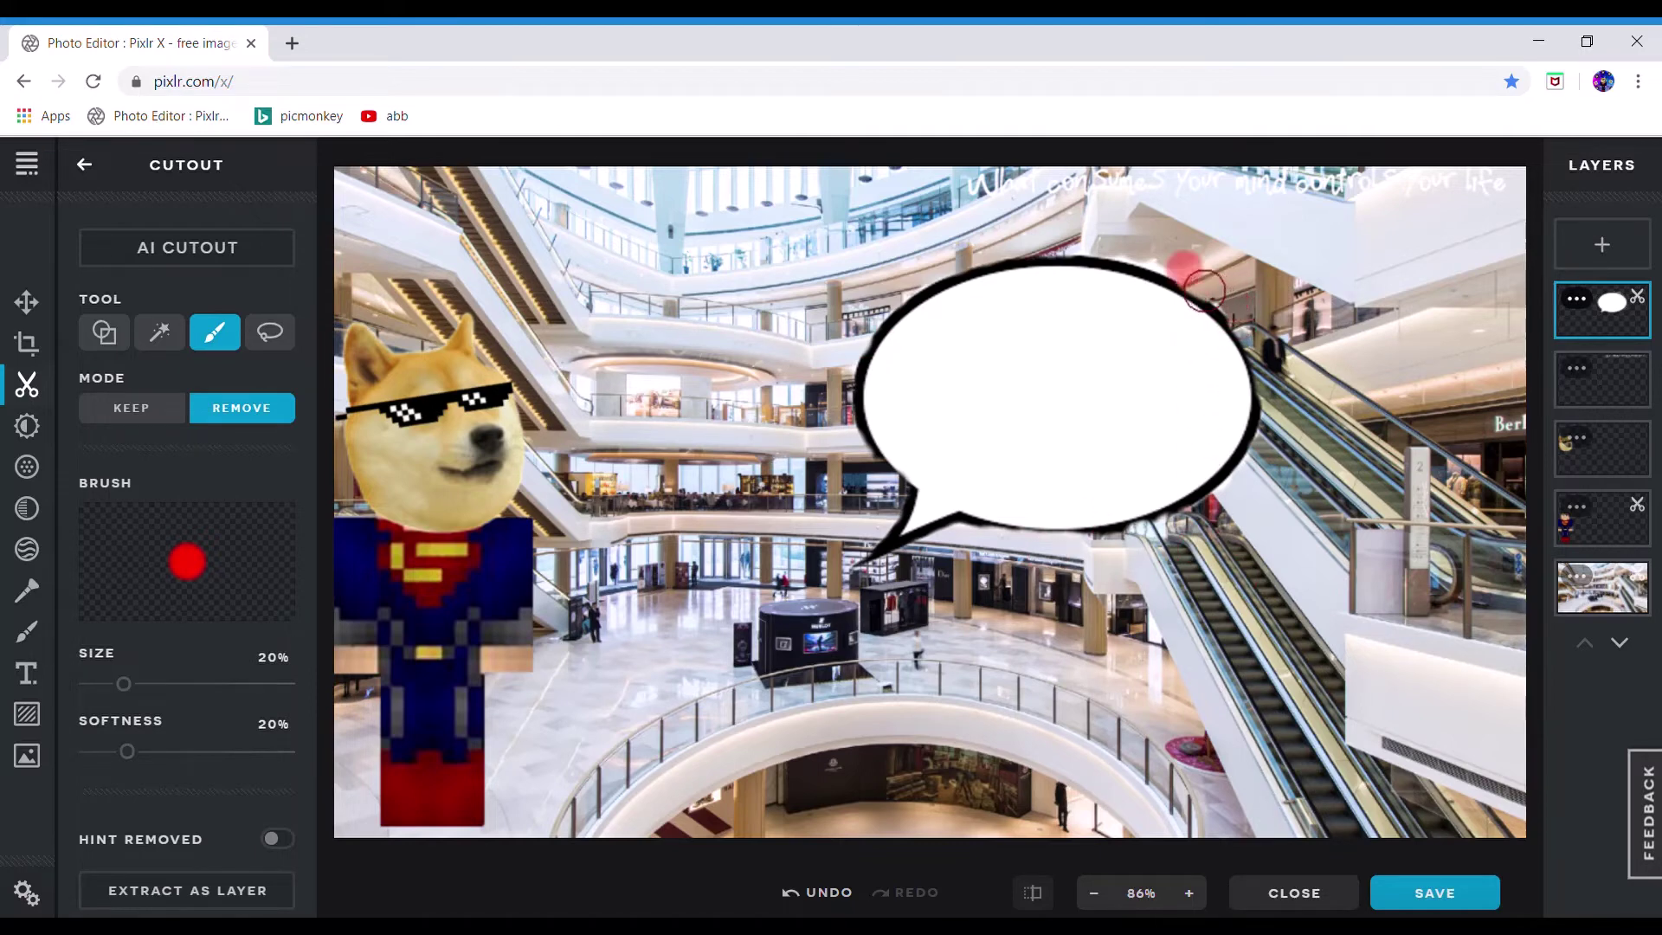
{"action": "left_click_drag", "start_coordinate": [1166, 275], "coordinate": [1151, 272]}
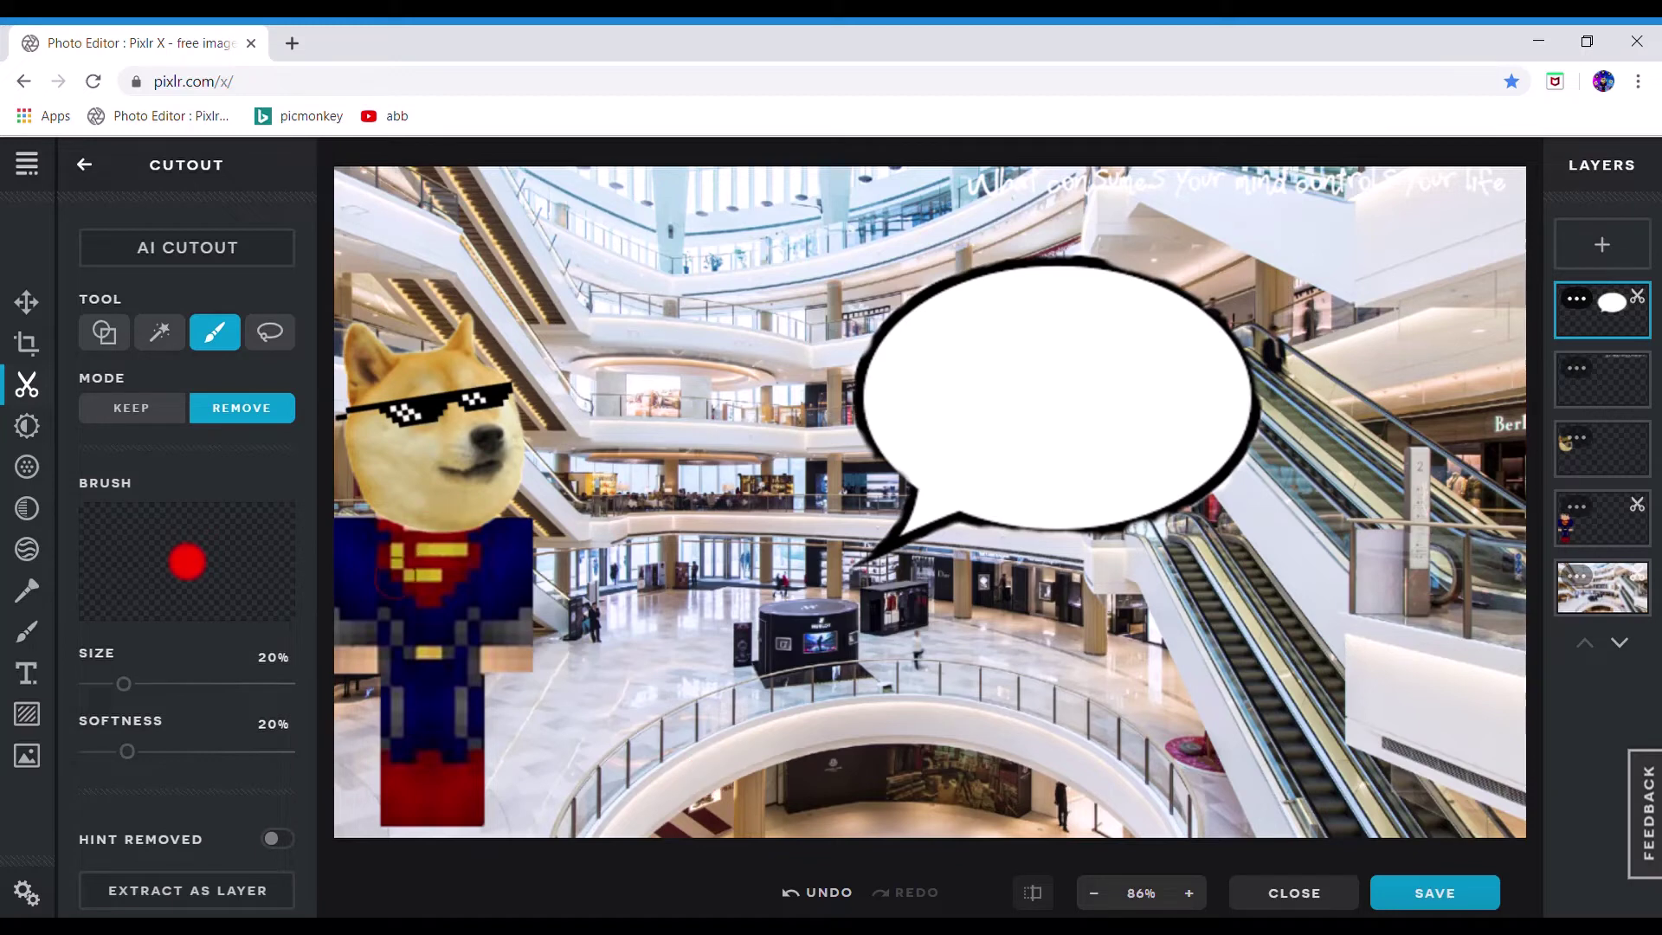
{"action": "left_click", "coordinate": [133, 414]}
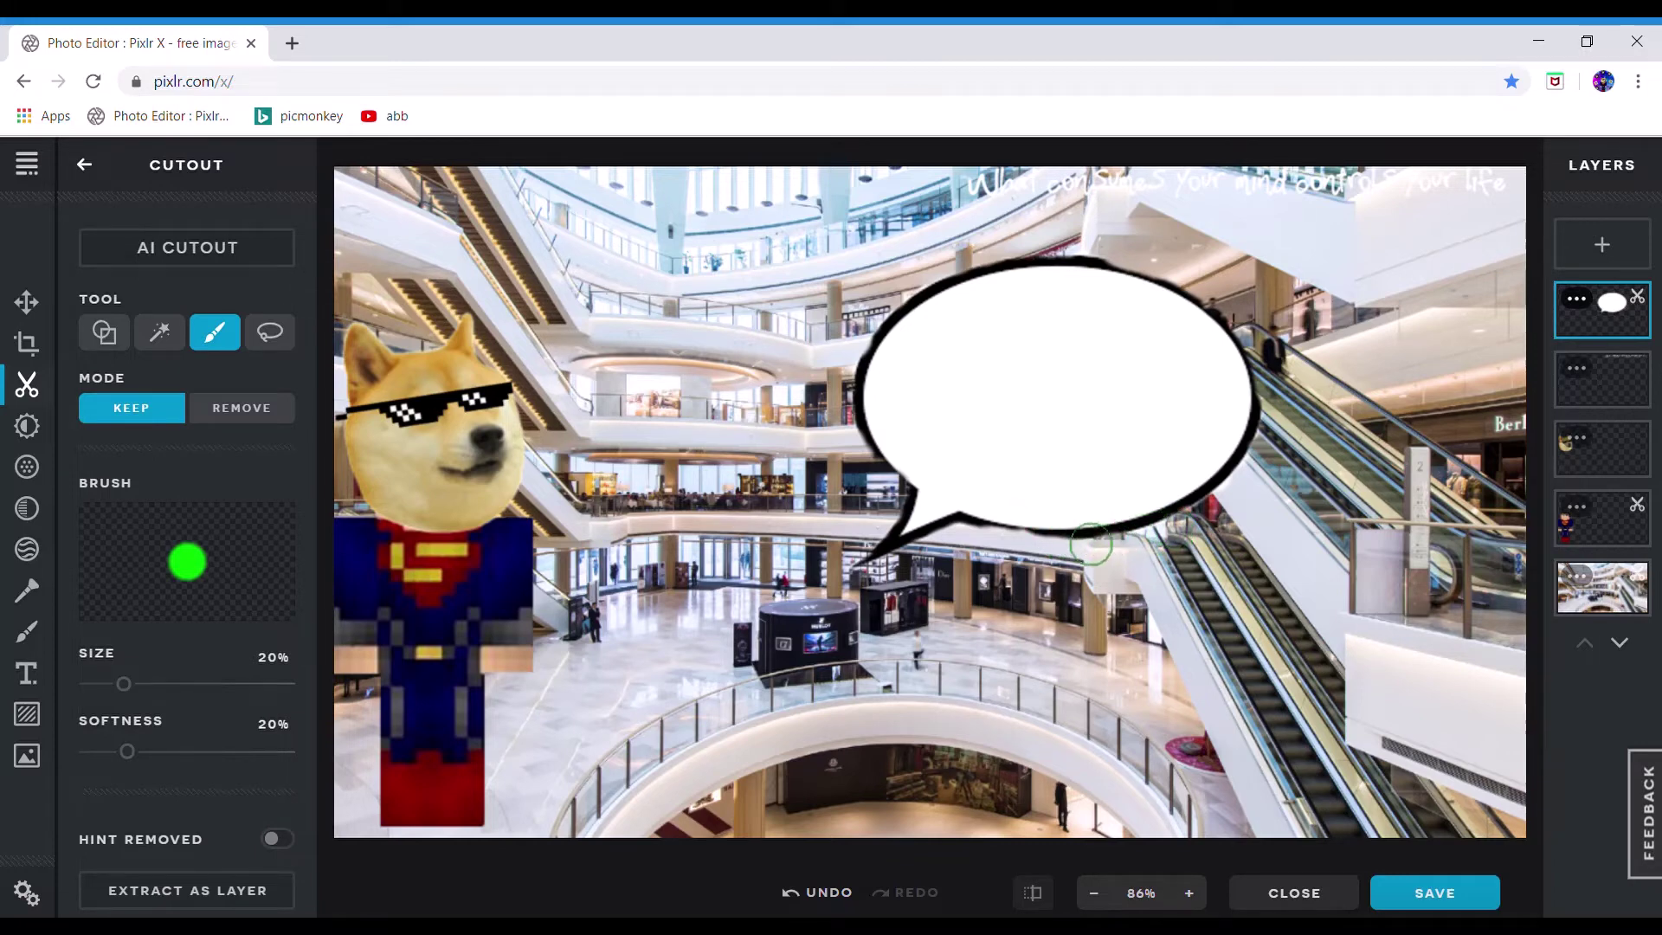
{"action": "left_click", "coordinate": [1018, 520]}
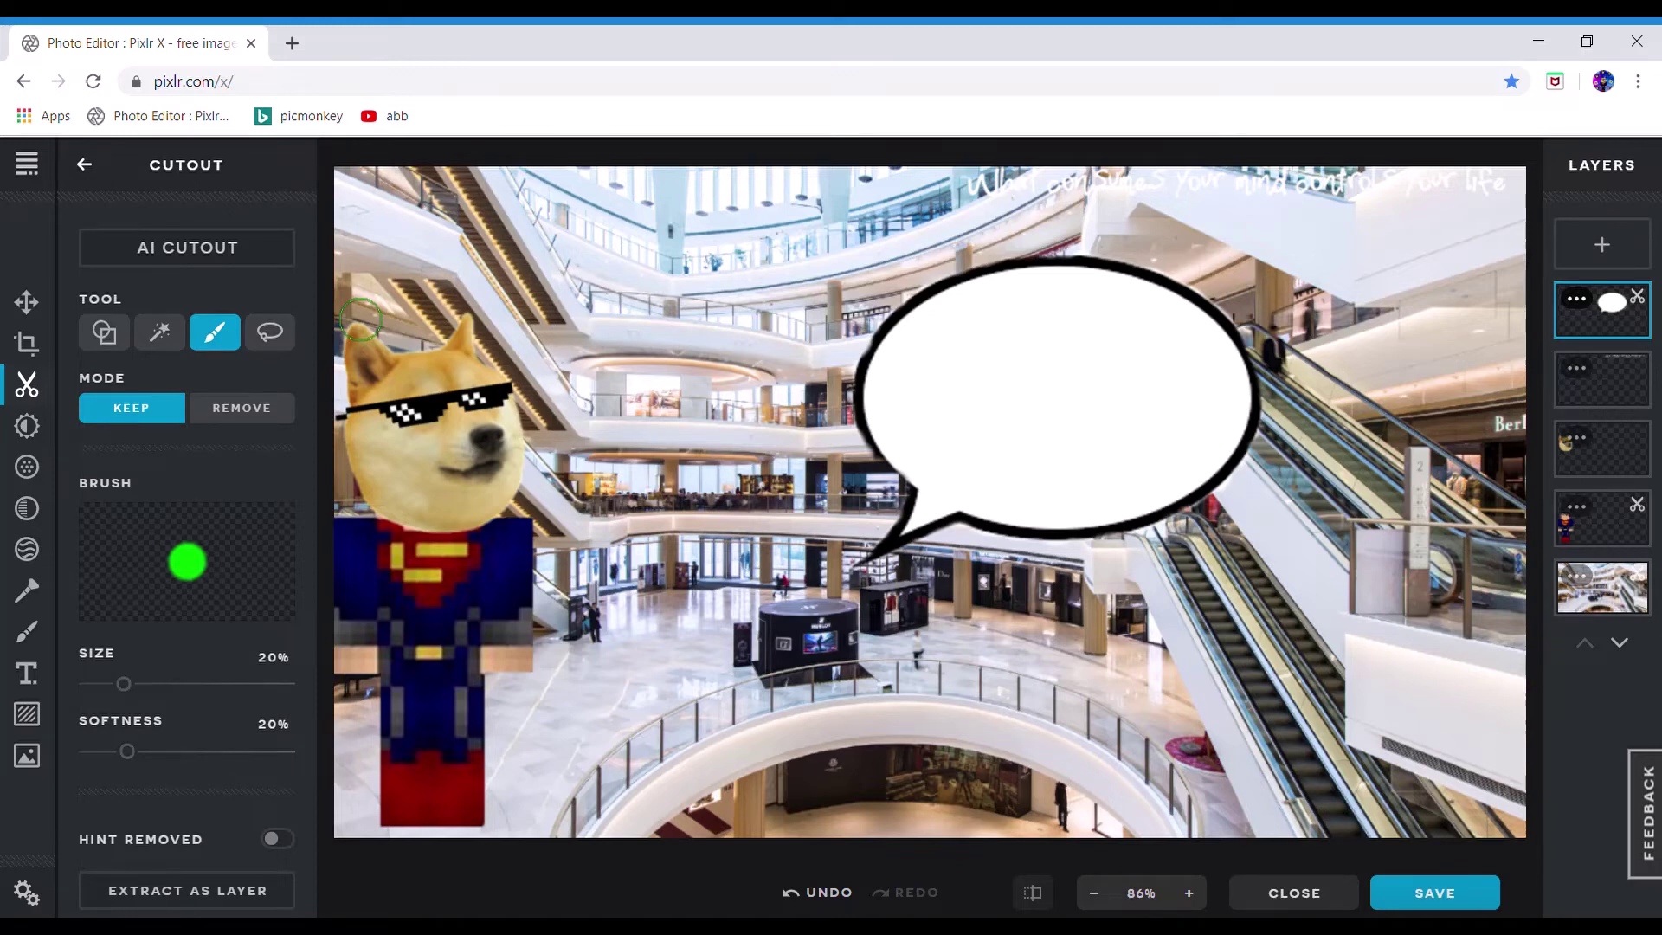
Shrink the speech bubble to 369 × 278, tilt it about 18°, and move it up and left
{"action": "left_click", "coordinate": [45, 312]}
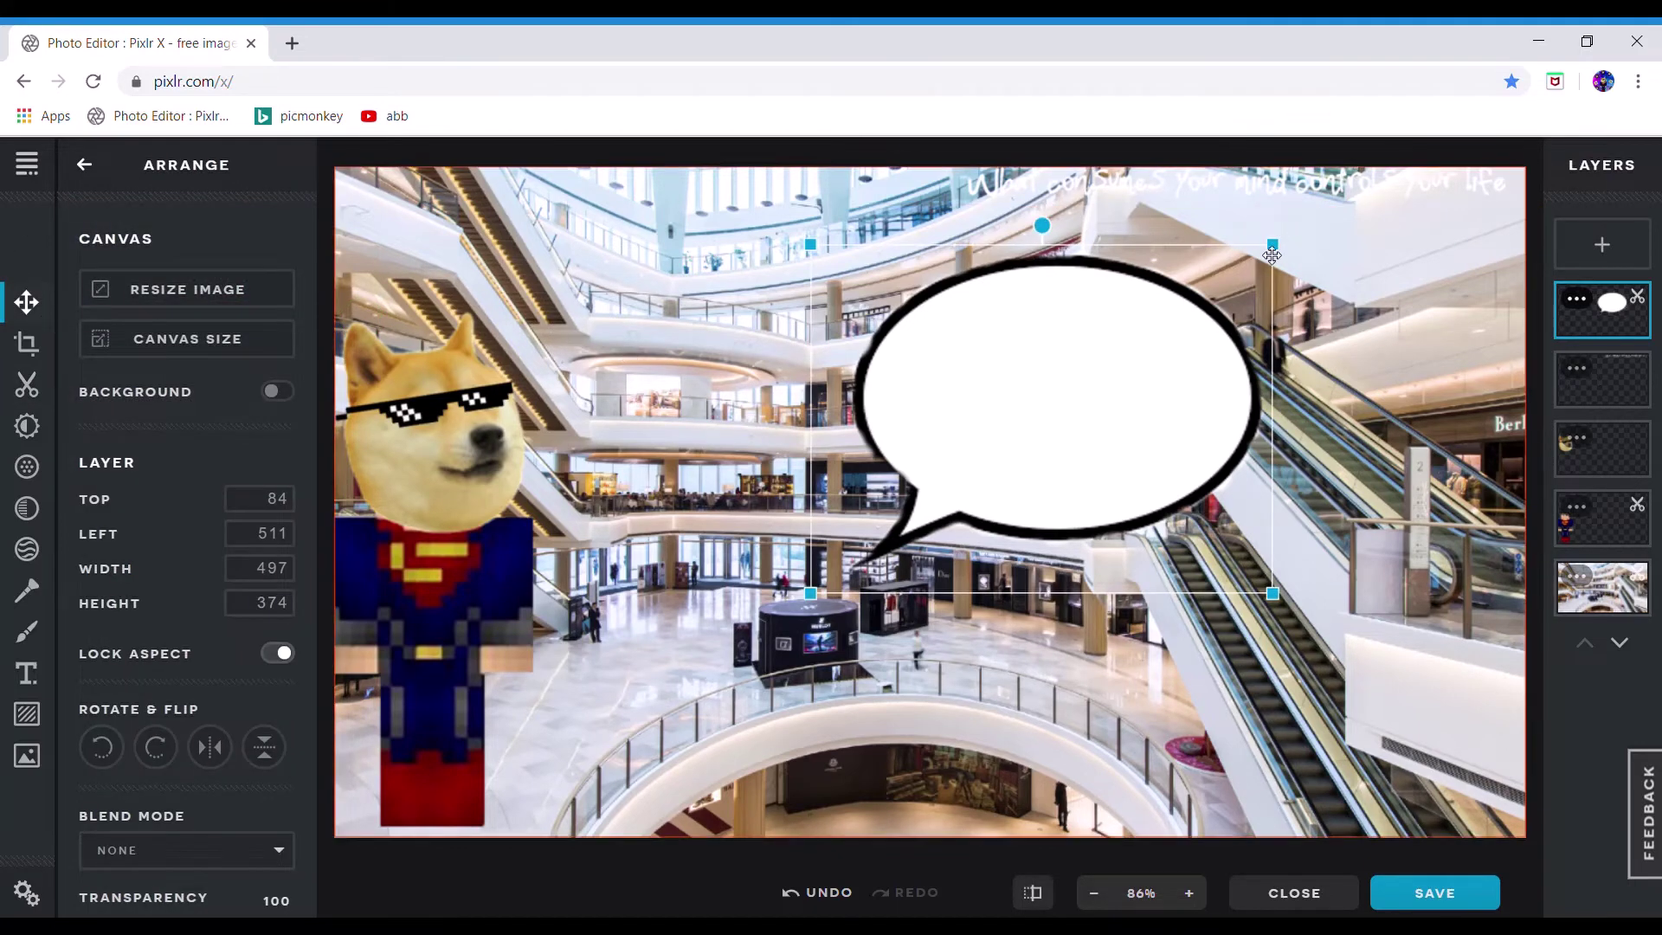
{"action": "left_click_drag", "start_coordinate": [1279, 253], "coordinate": [1161, 342]}
{"action": "left_click_drag", "start_coordinate": [987, 317], "coordinate": [1040, 328]}
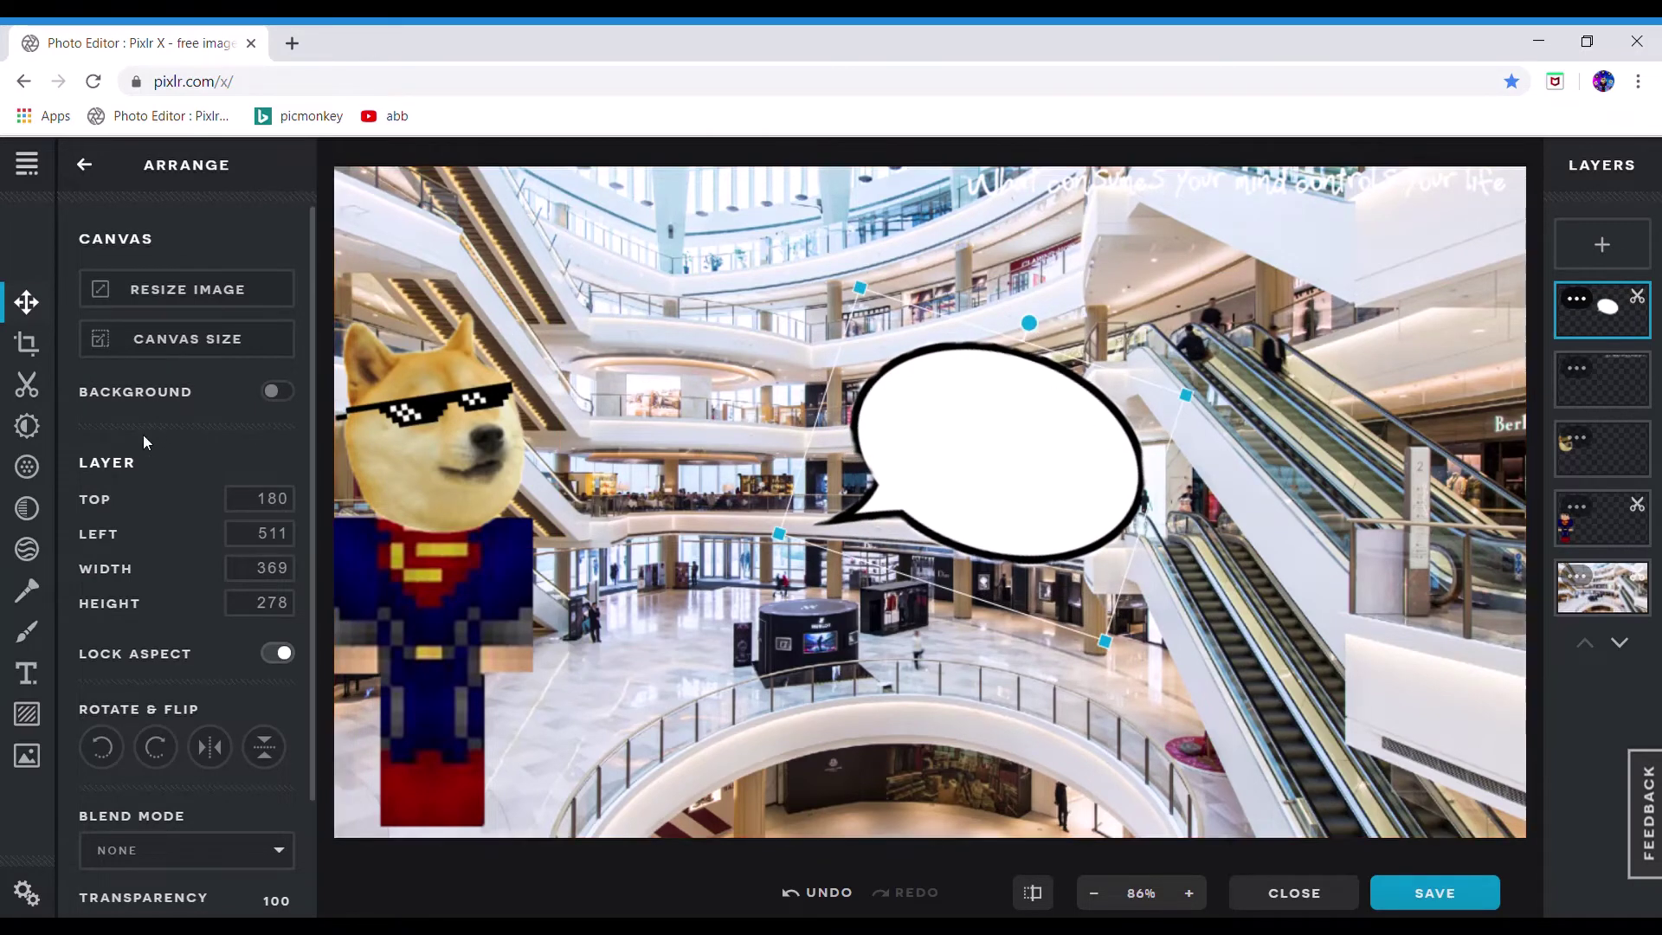
{"action": "left_click", "coordinate": [27, 385]}
{"action": "left_click", "coordinate": [215, 332]}
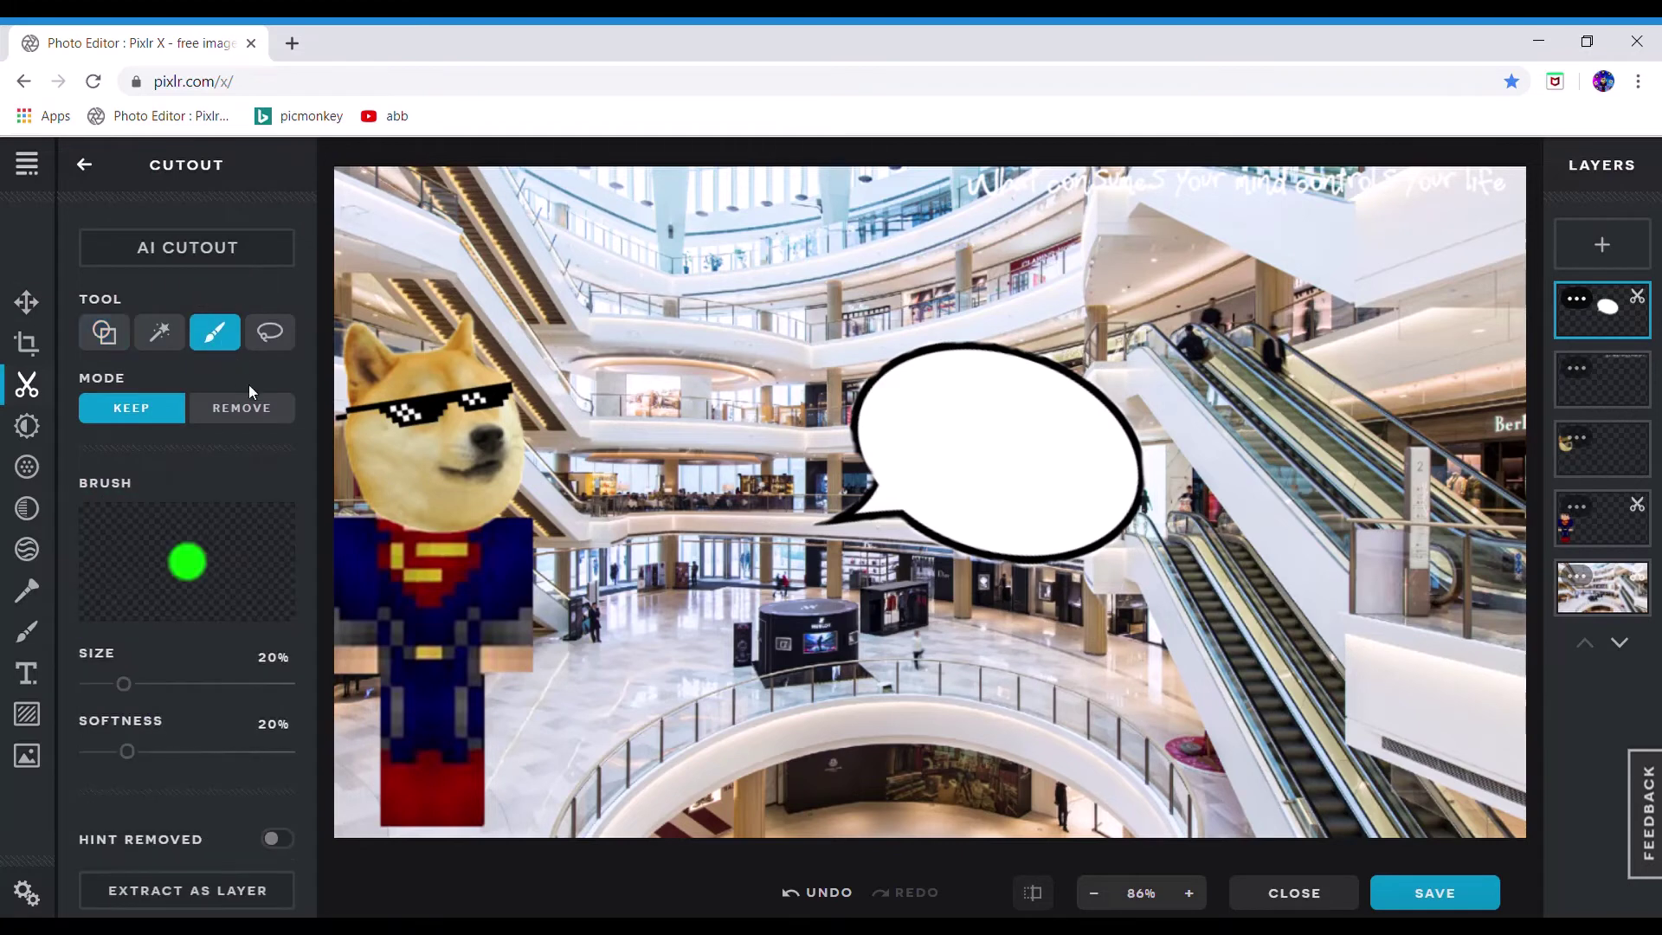
{"action": "left_click", "coordinate": [269, 422]}
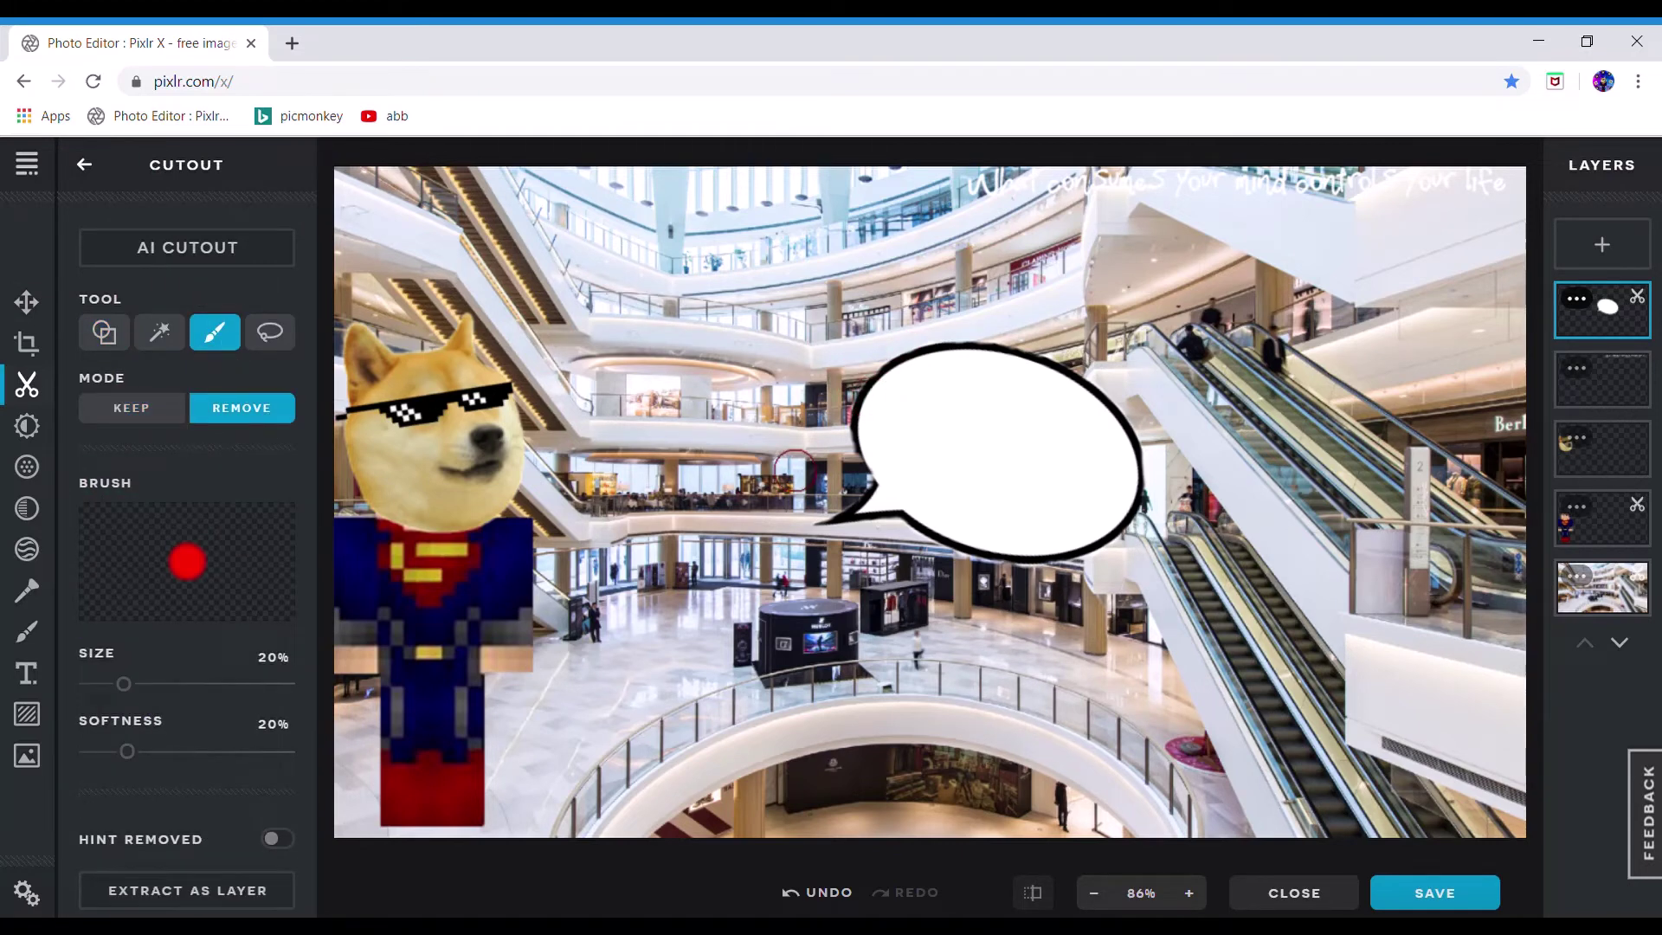
{"action": "left_click", "coordinate": [26, 303]}
{"action": "left_click_drag", "start_coordinate": [1011, 478], "coordinate": [722, 428]}
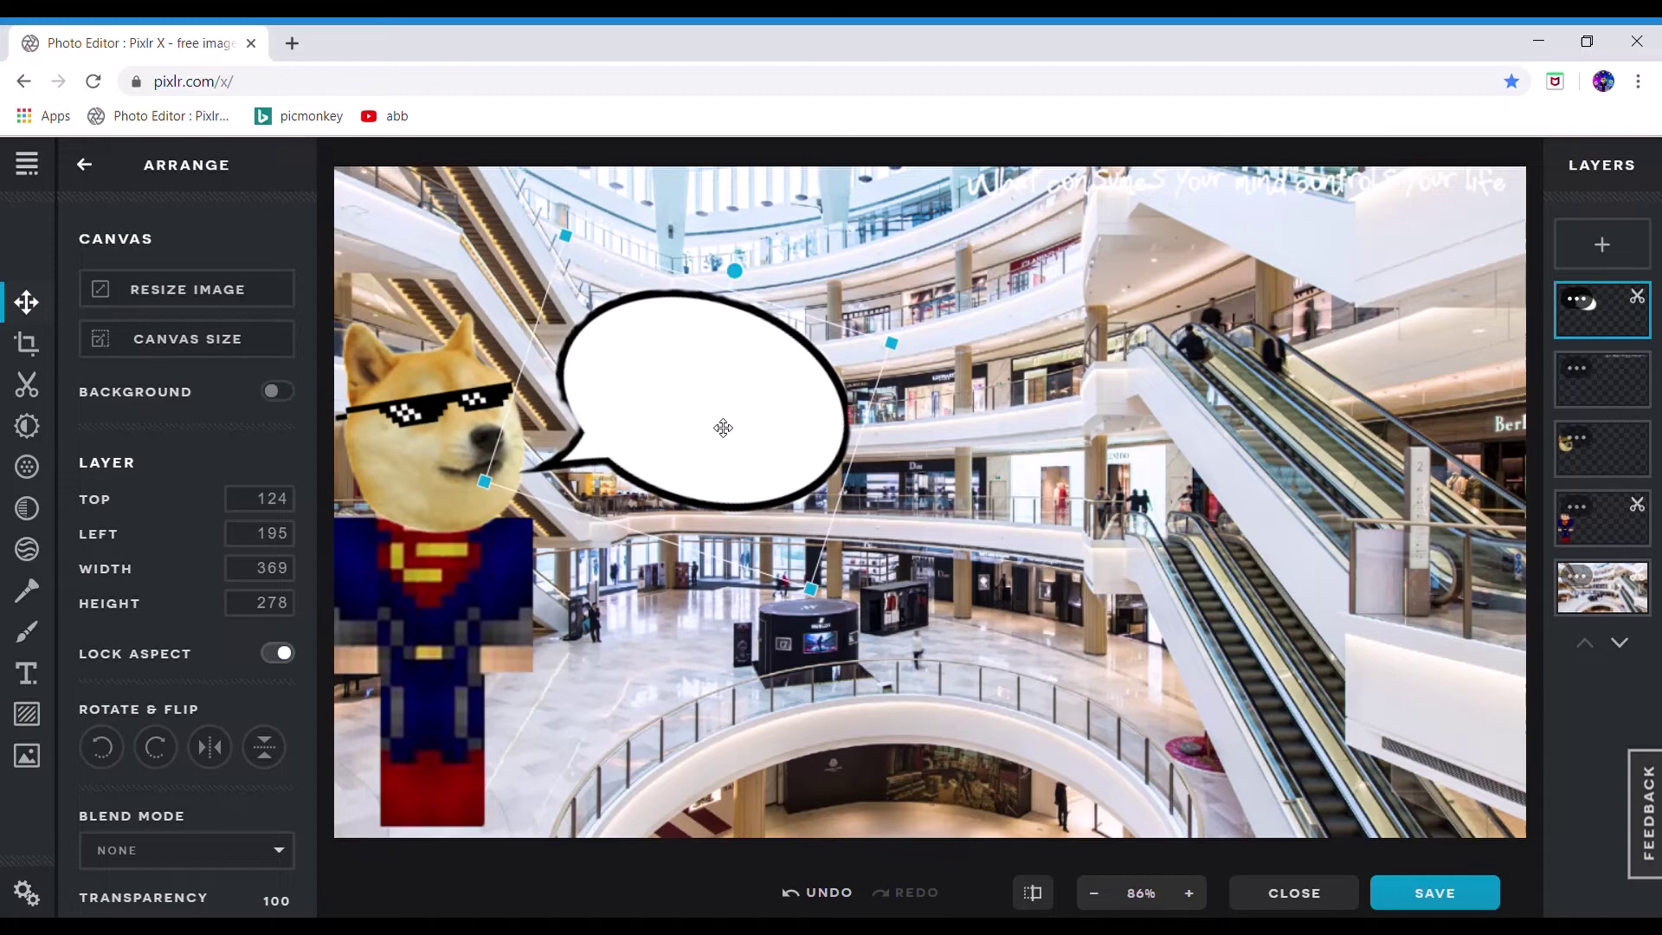
Try a Keep-mode brush cutout mark on the speech bubble
{"action": "left_click", "coordinate": [27, 386]}
{"action": "left_click", "coordinate": [242, 407]}
{"action": "left_click", "coordinate": [129, 416]}
{"action": "left_click", "coordinate": [229, 330]}
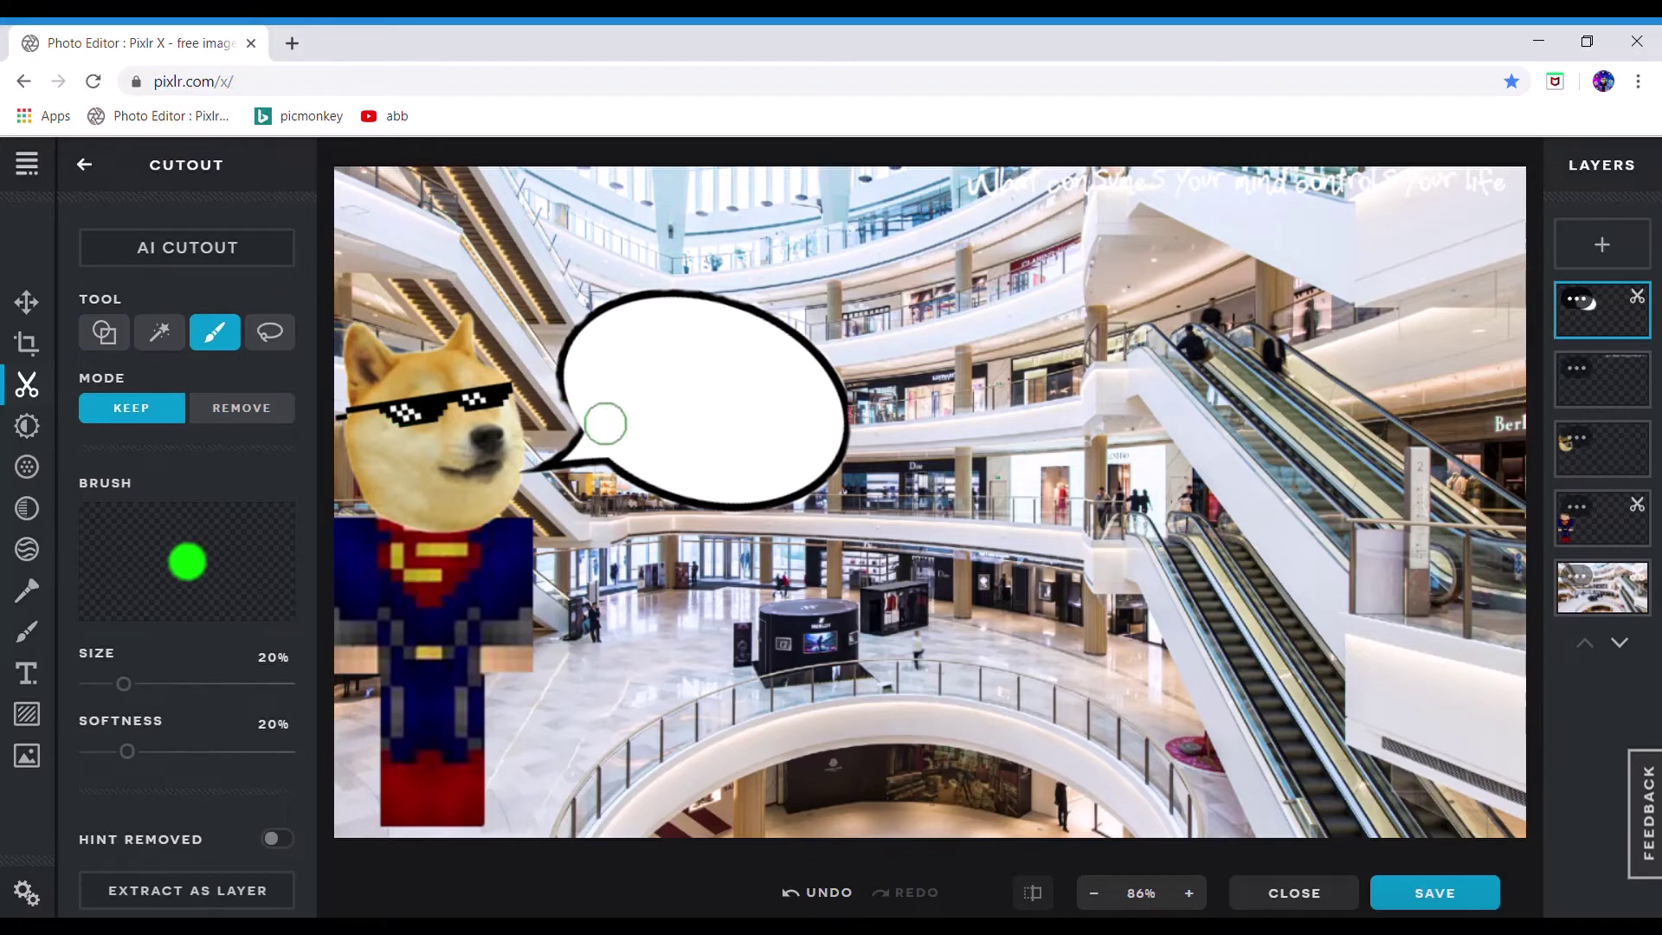
{"action": "left_click", "coordinate": [582, 400]}
{"action": "left_click", "coordinate": [27, 301]}
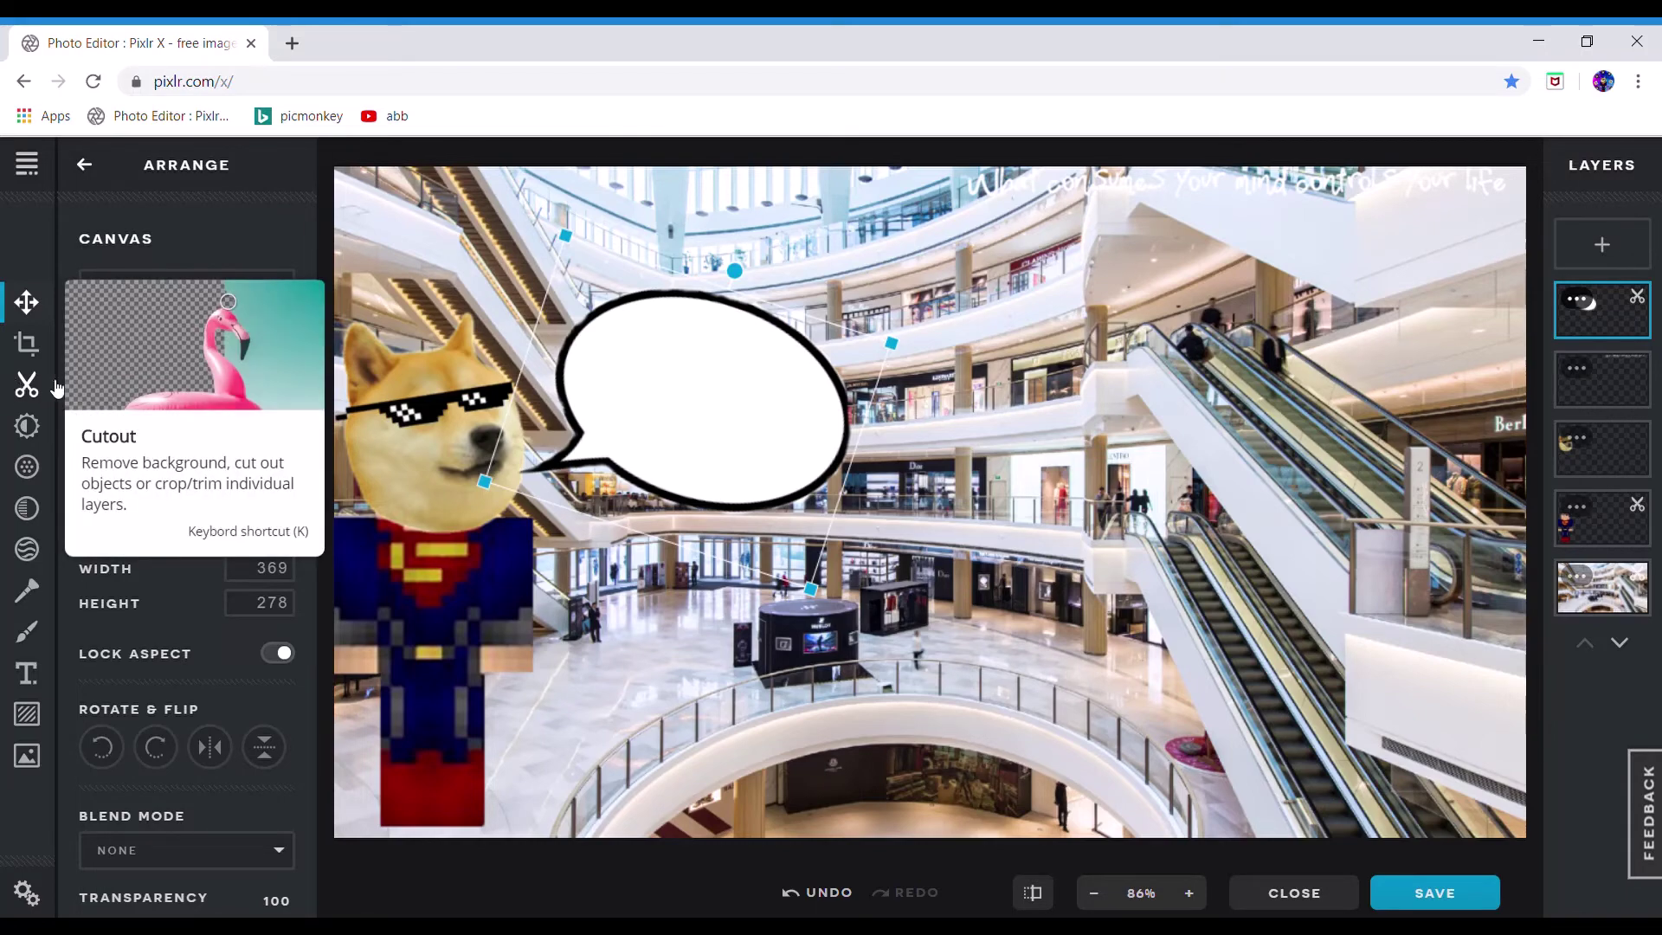
Add a new text layer and replace the top quote's text with 'I-I made this??'
{"action": "left_click", "coordinate": [27, 672]}
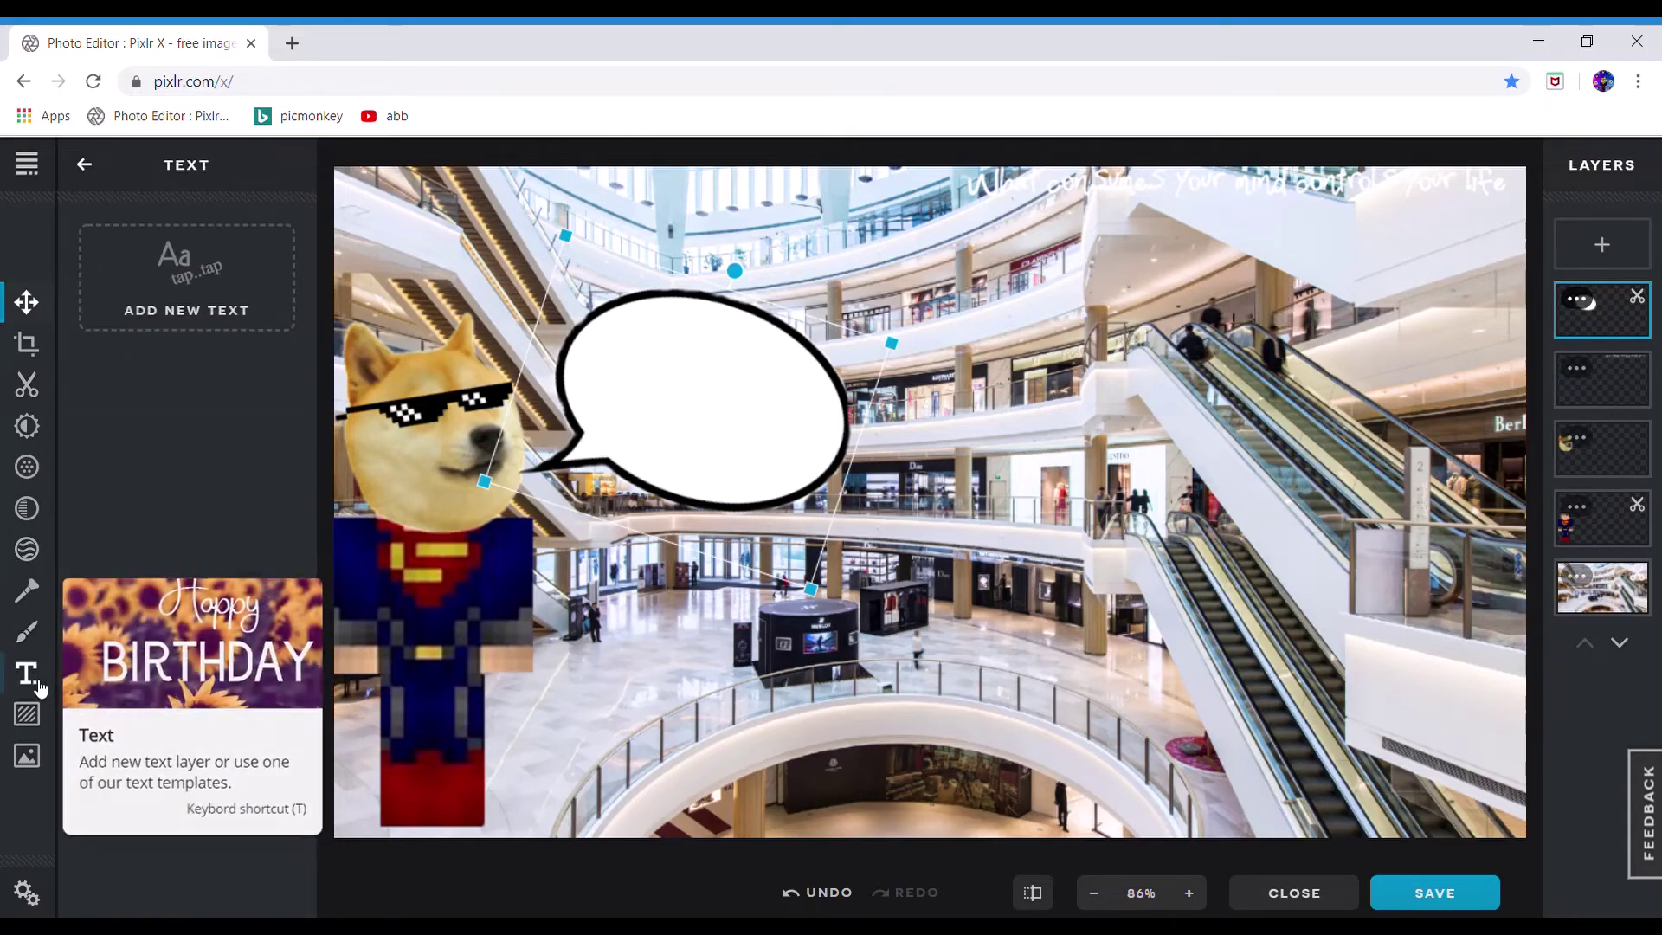
{"action": "left_click", "coordinate": [201, 297]}
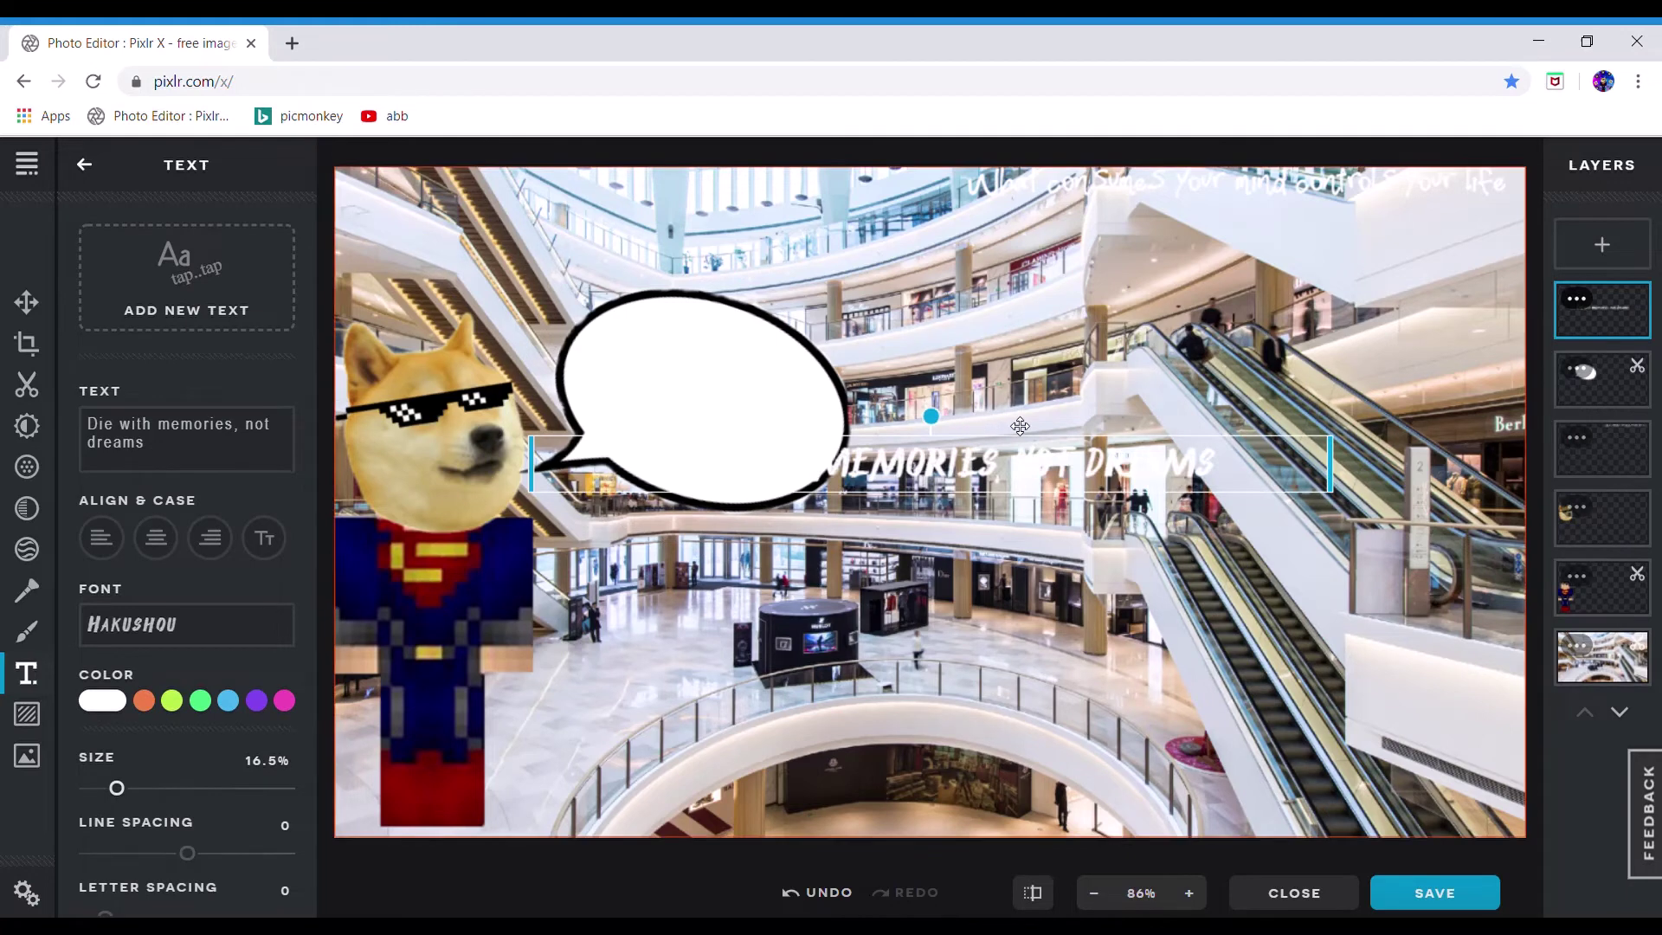
{"action": "left_click", "coordinate": [1089, 192]}
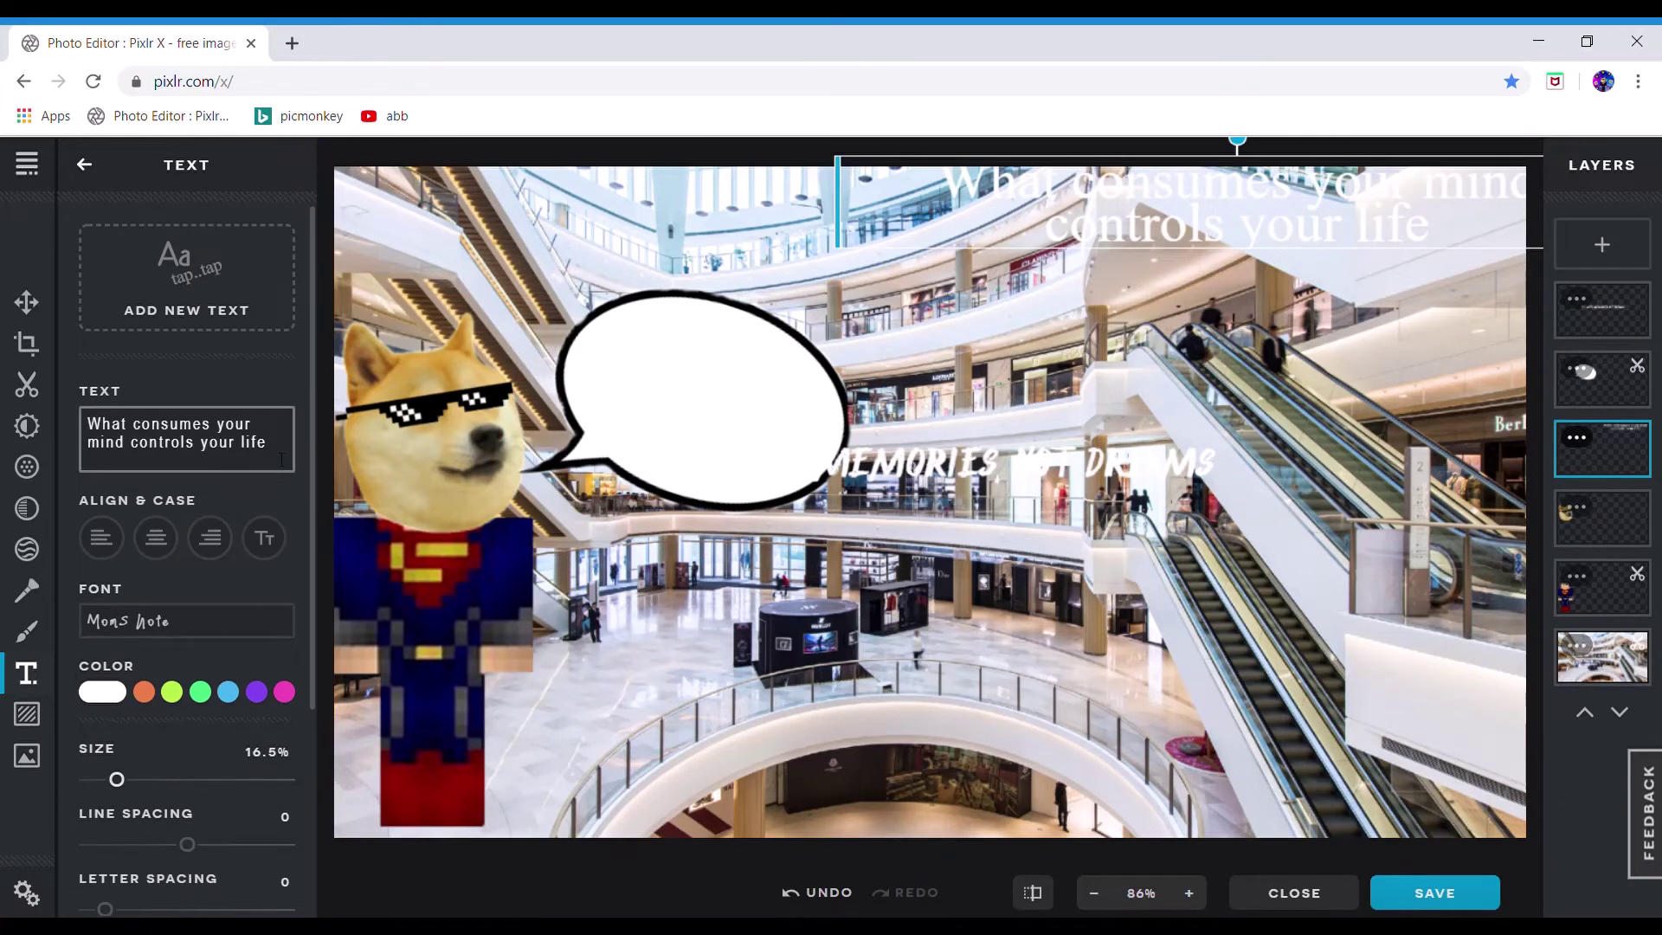
{"action": "left_click_drag", "start_coordinate": [282, 457], "coordinate": [30, 382]}
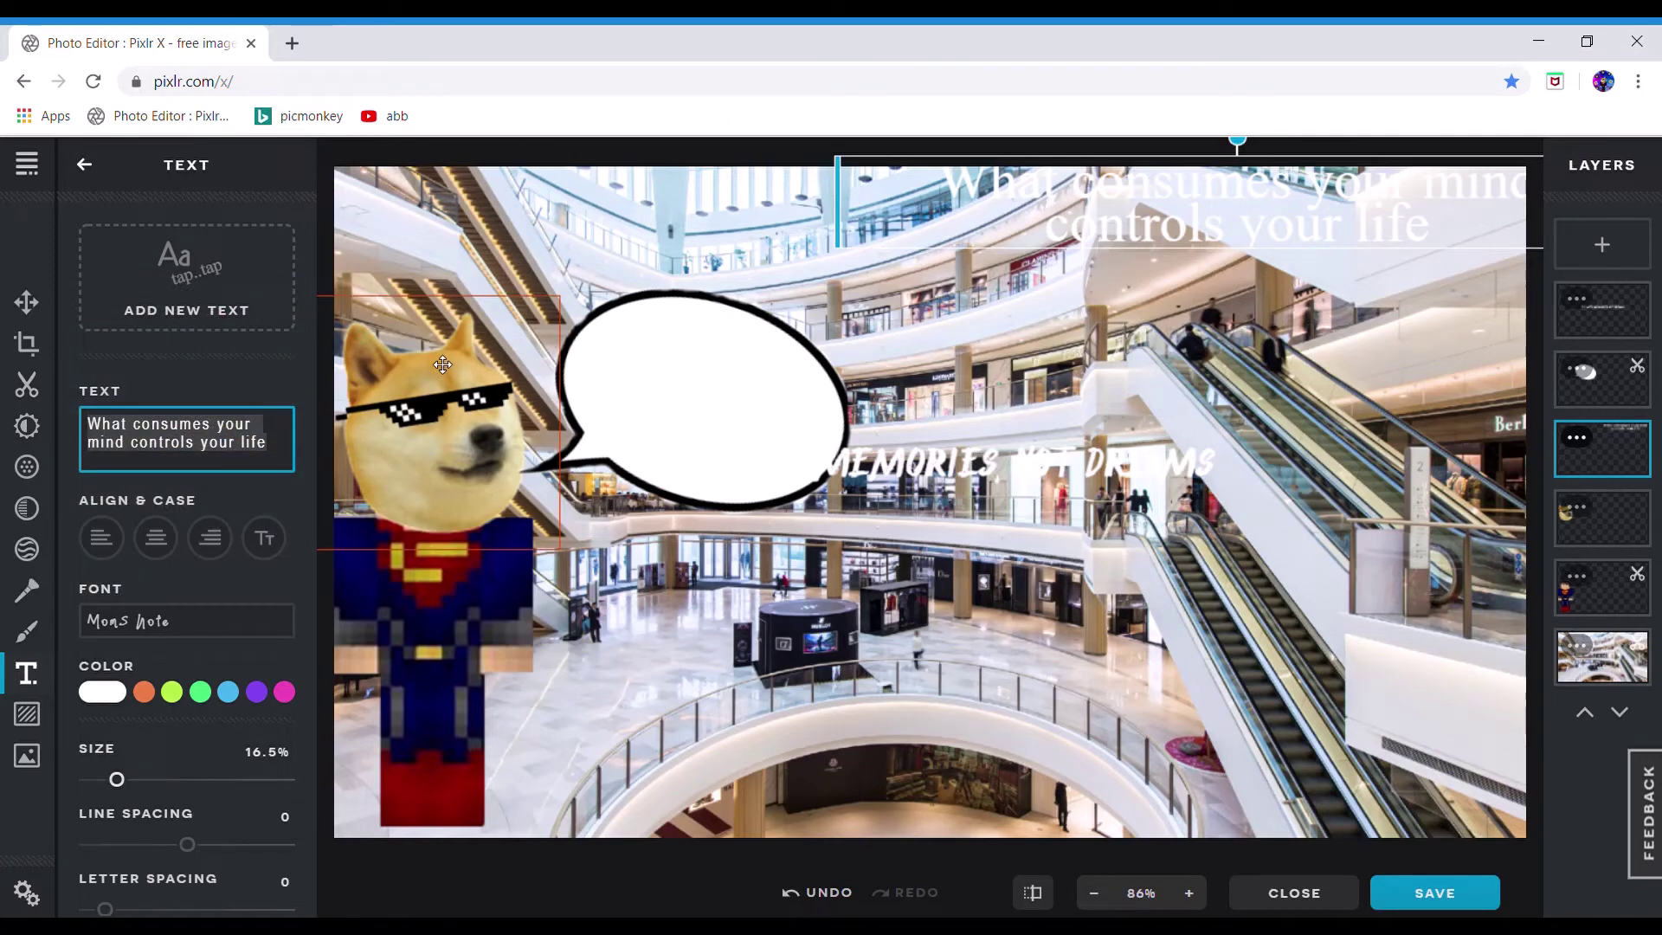
{"action": "key", "text": "BackSpace"}
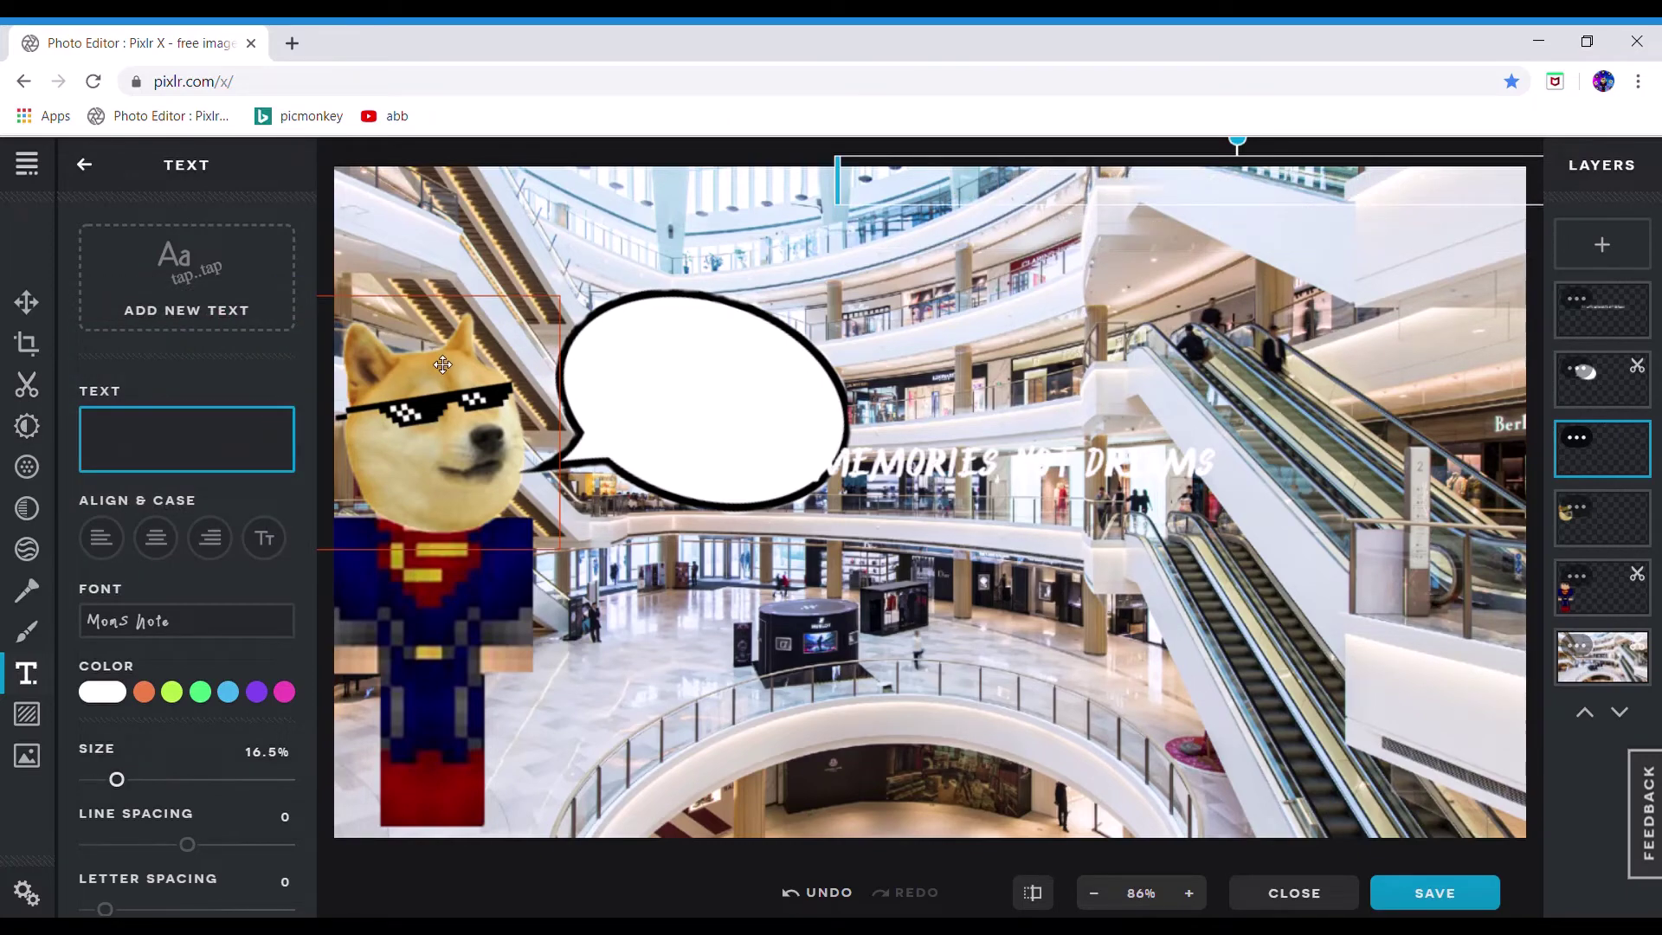
{"action": "type", "text": "I-I made this"}
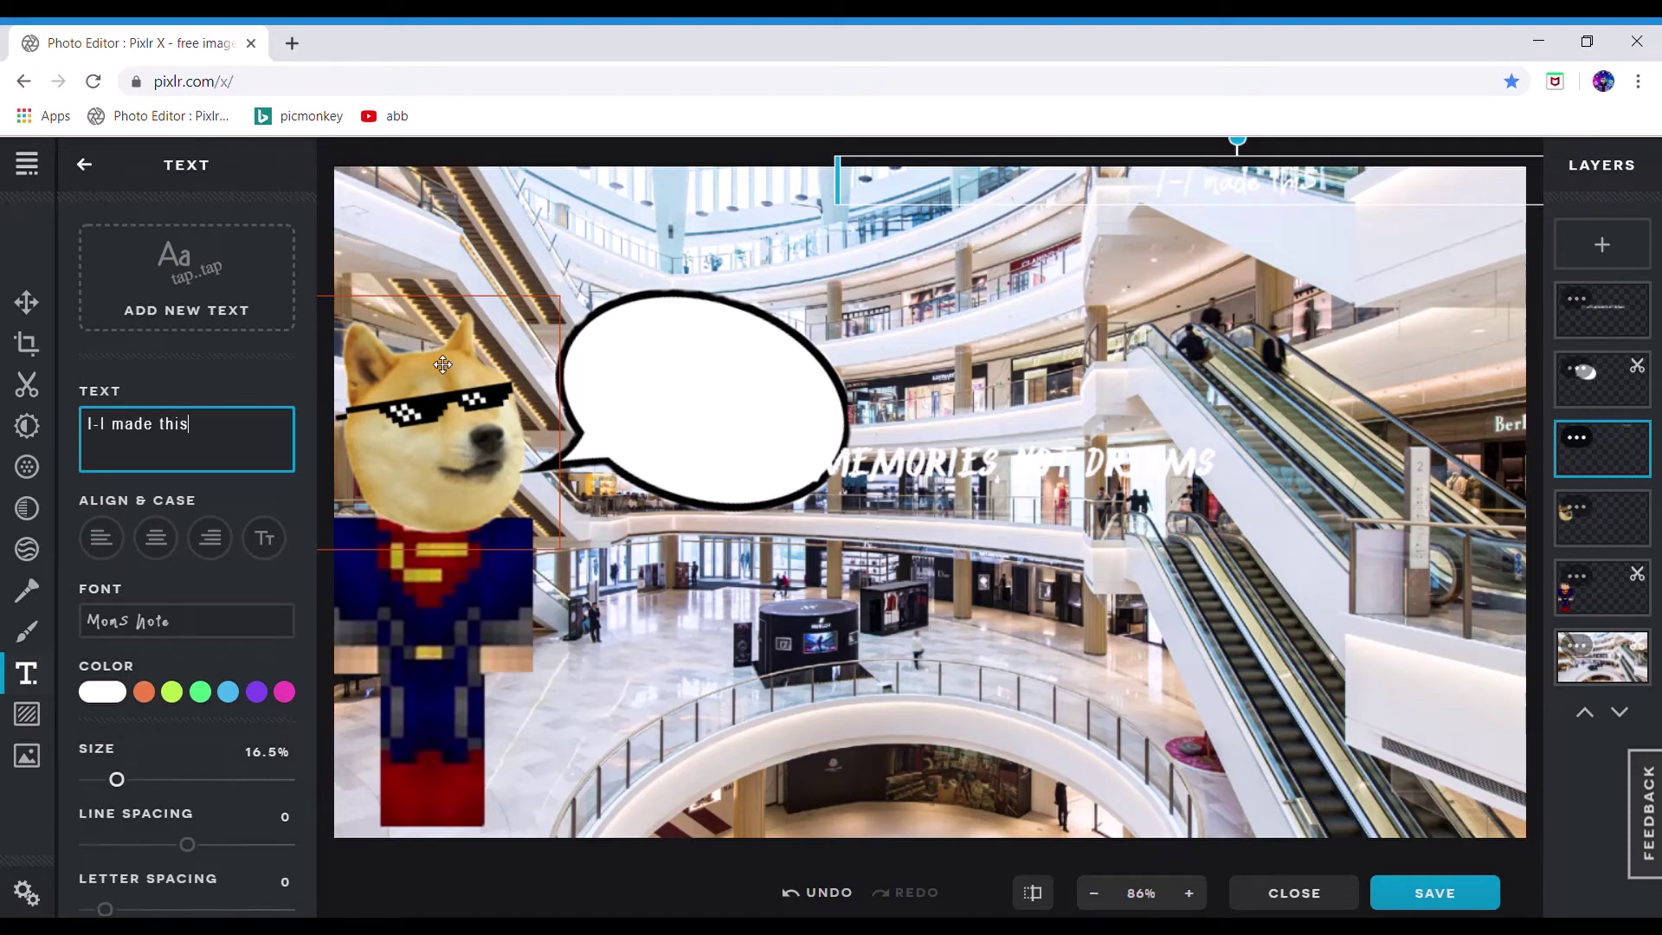
{"action": "type", "text": "??"}
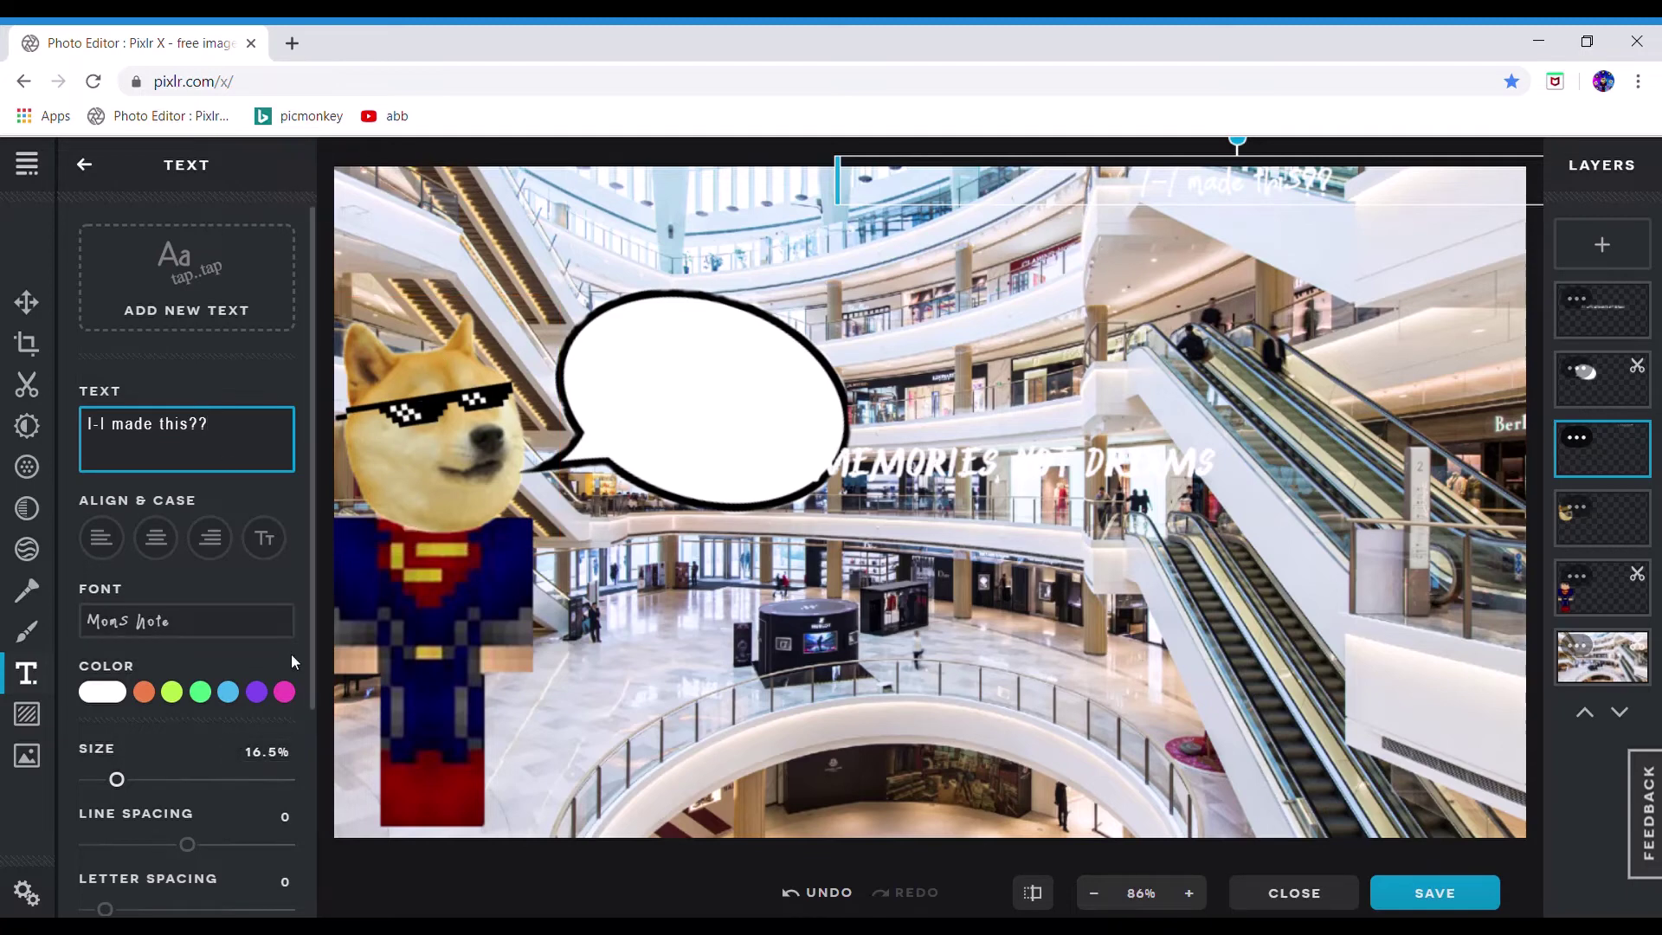
Colour the quote near-black and move it down beside the speech bubble
{"action": "left_click", "coordinate": [284, 692]}
{"action": "left_click", "coordinate": [286, 693]}
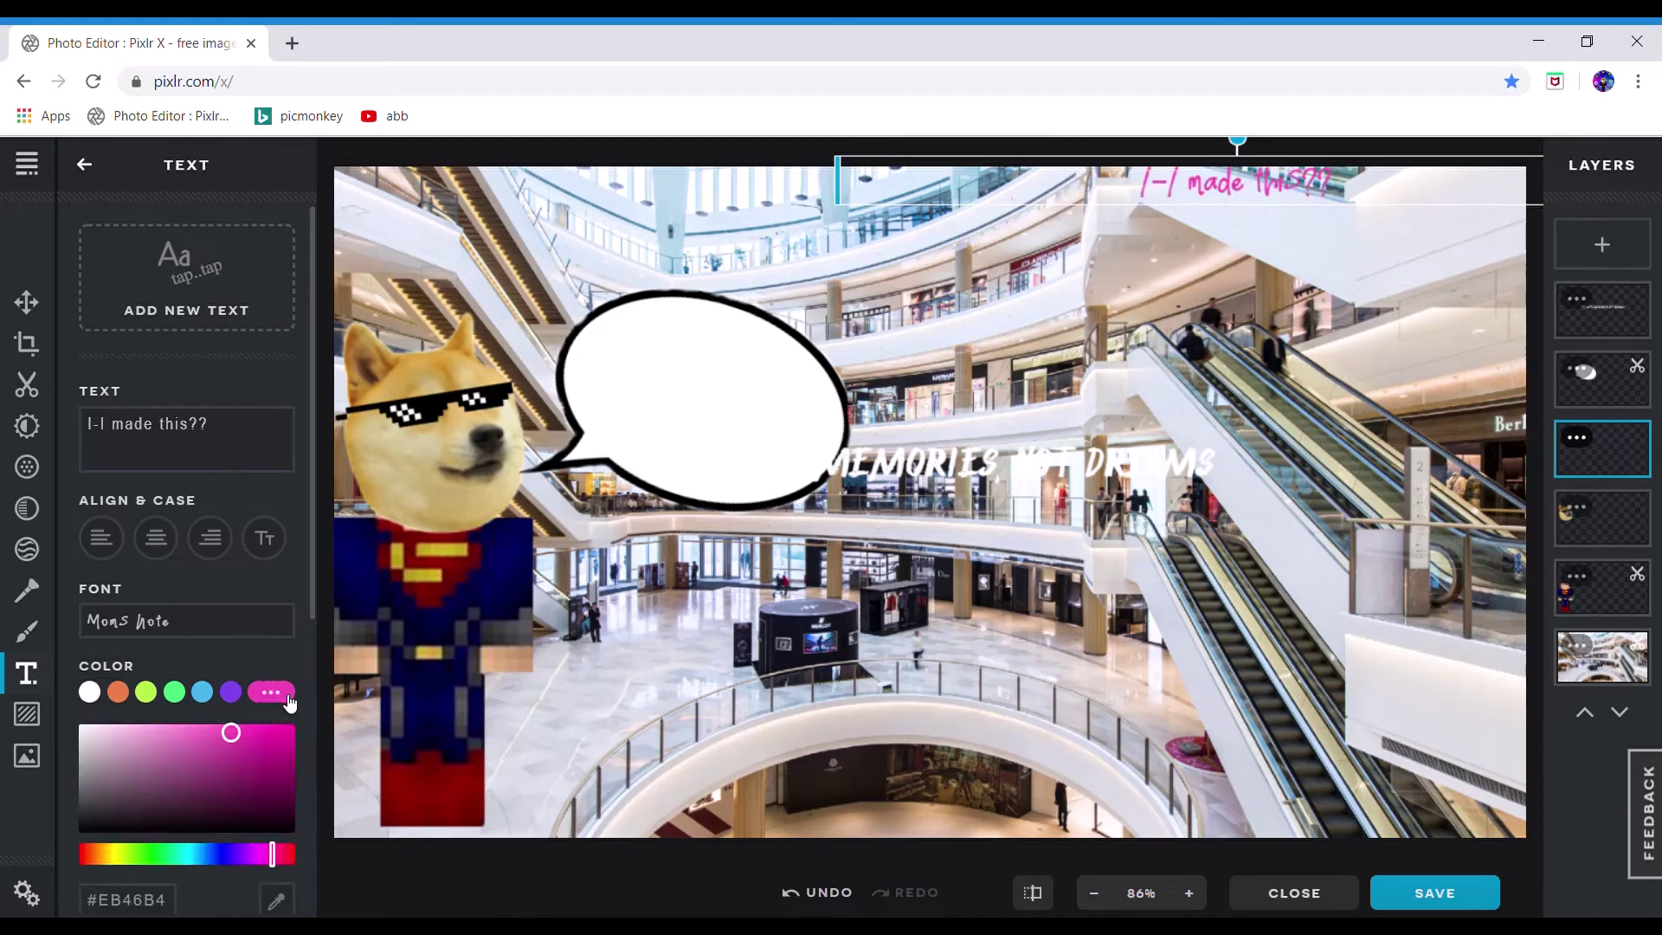
{"action": "left_click", "coordinate": [276, 833]}
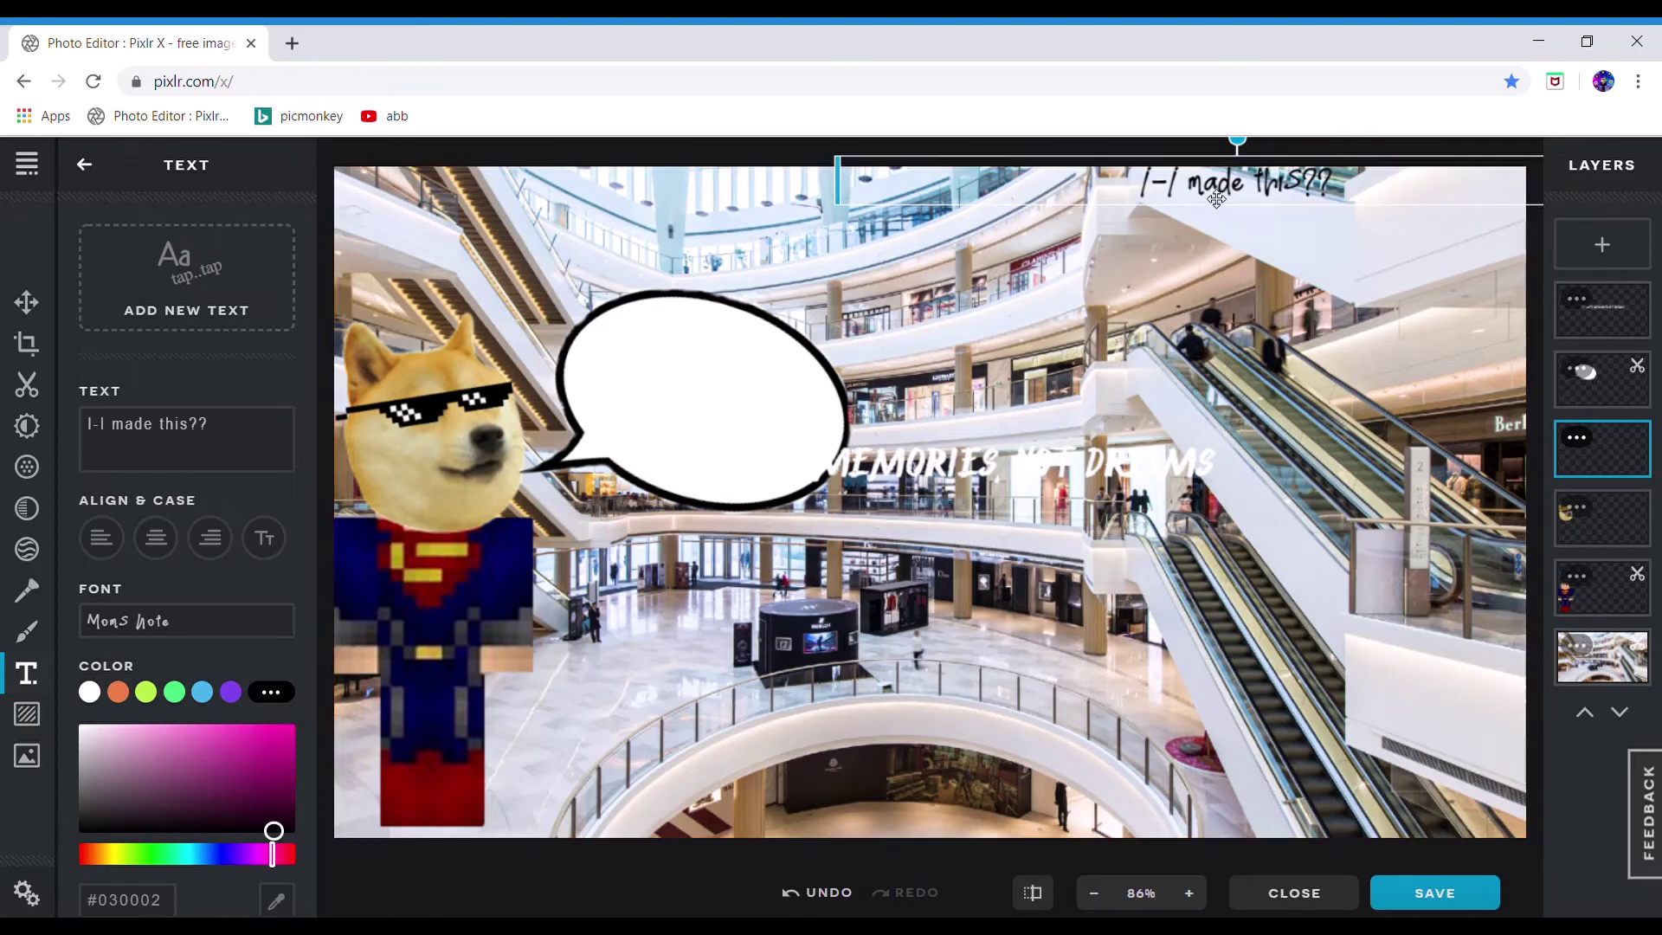
{"action": "left_click_drag", "start_coordinate": [1216, 199], "coordinate": [1234, 326]}
{"action": "left_click", "coordinate": [1619, 377]}
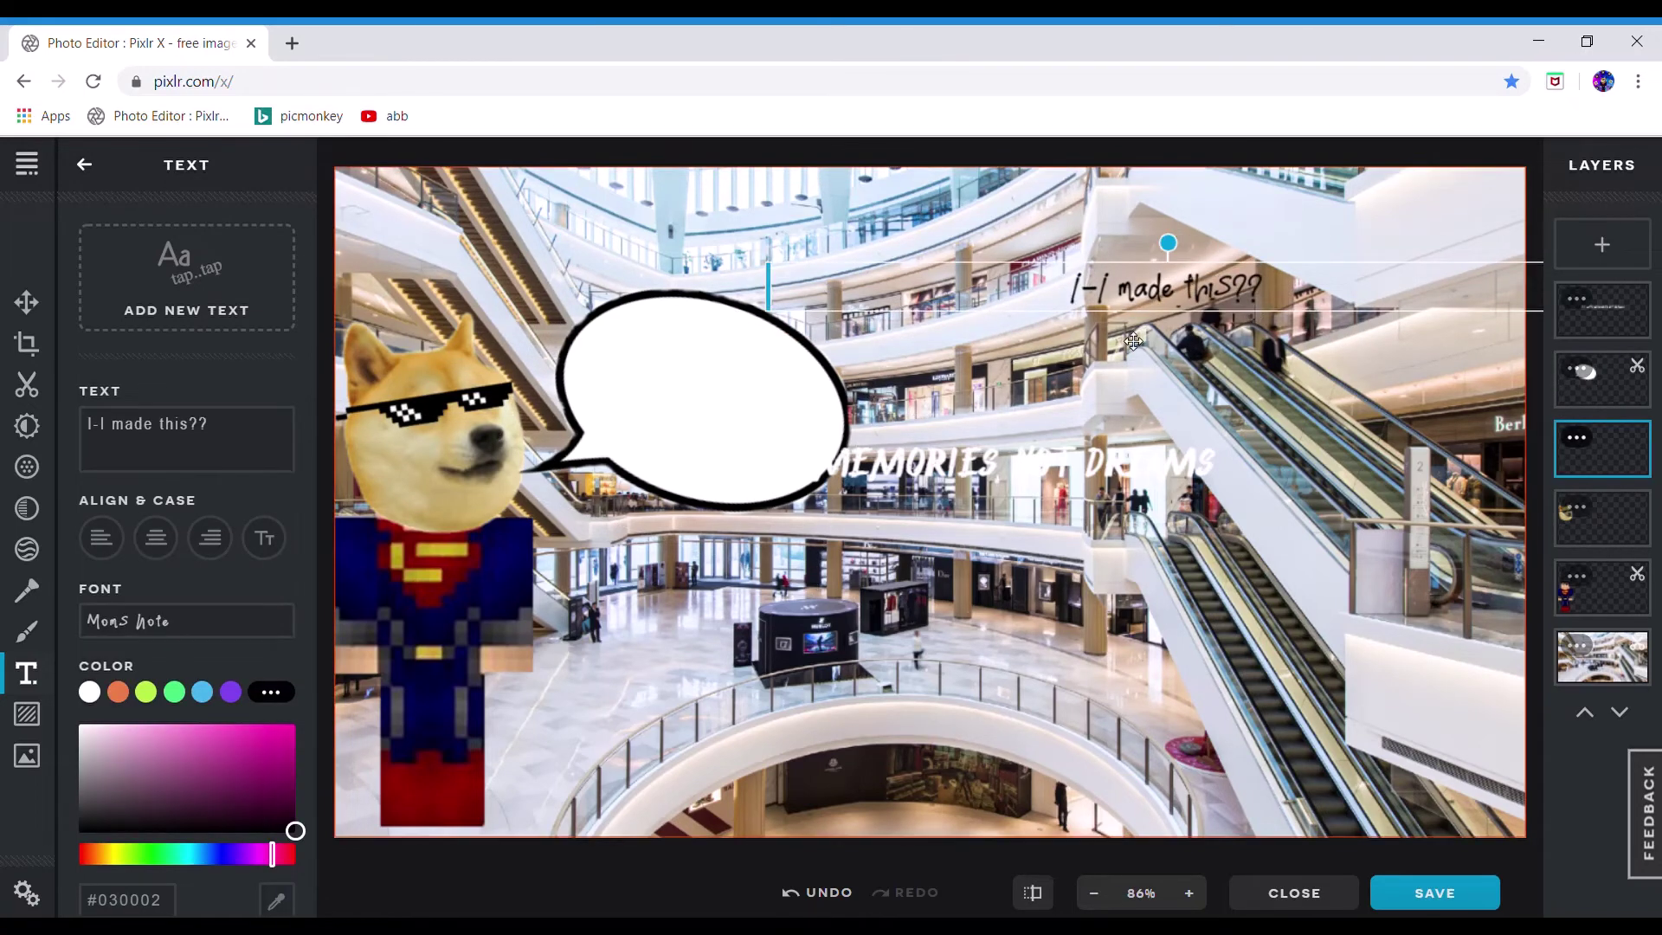
Delete the 'I-I made this??' and 'MEMORIES NOT DREAMS' text layers
{"action": "key", "text": "Delete"}
{"action": "left_click", "coordinate": [1118, 467]}
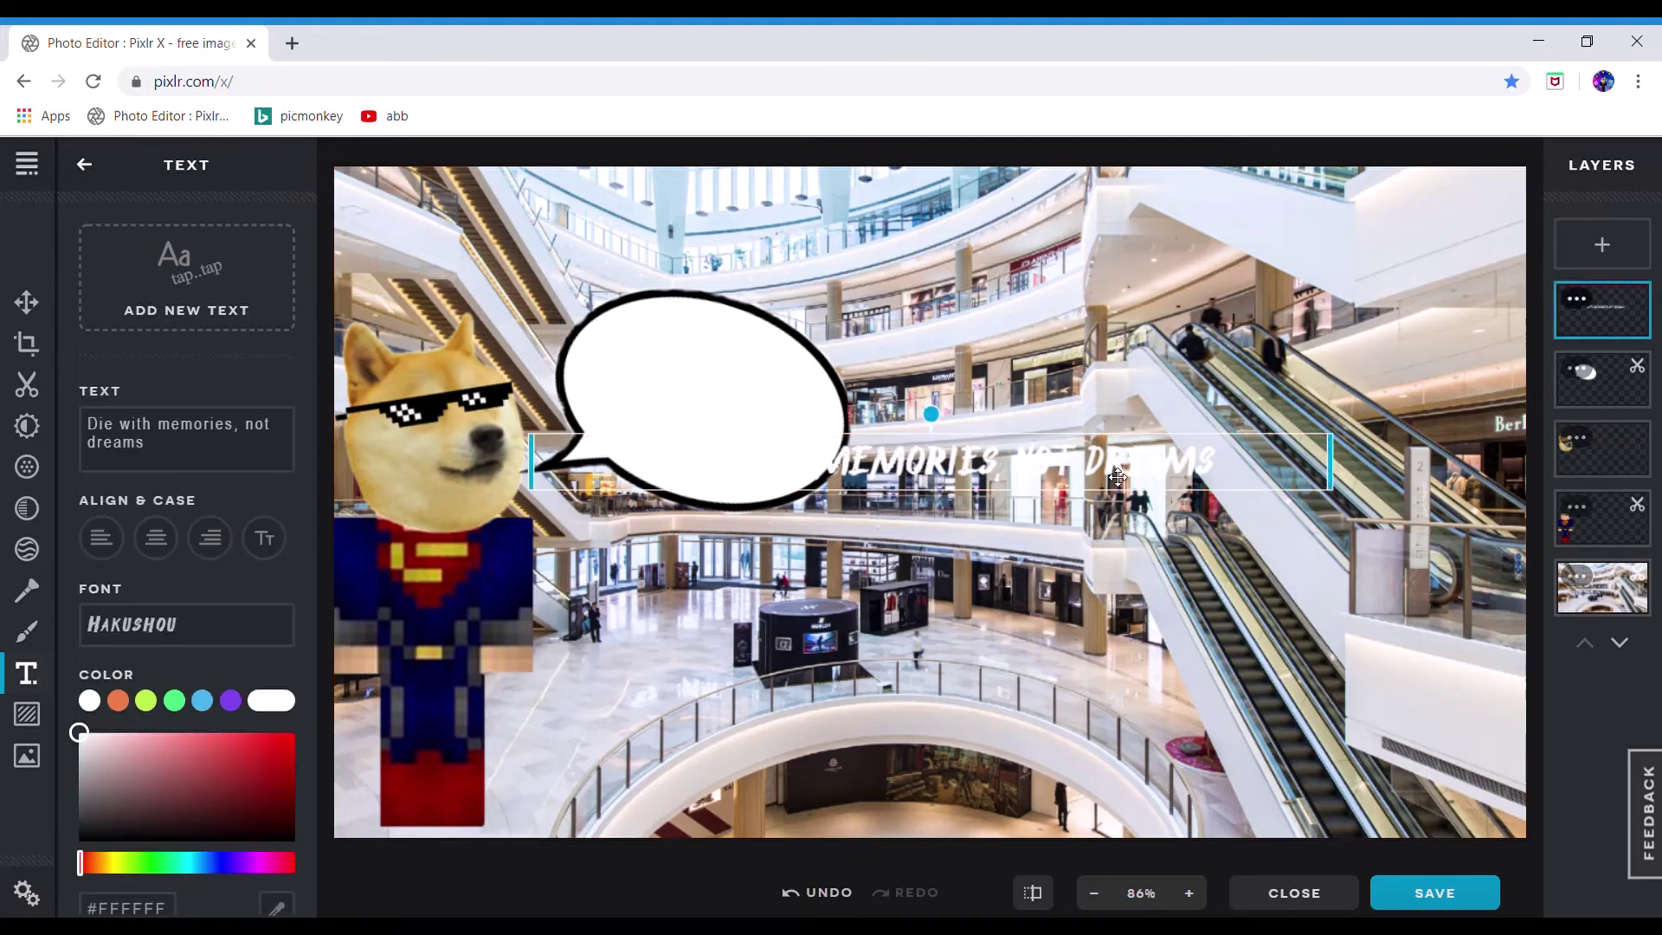
{"action": "key", "text": "Delete"}
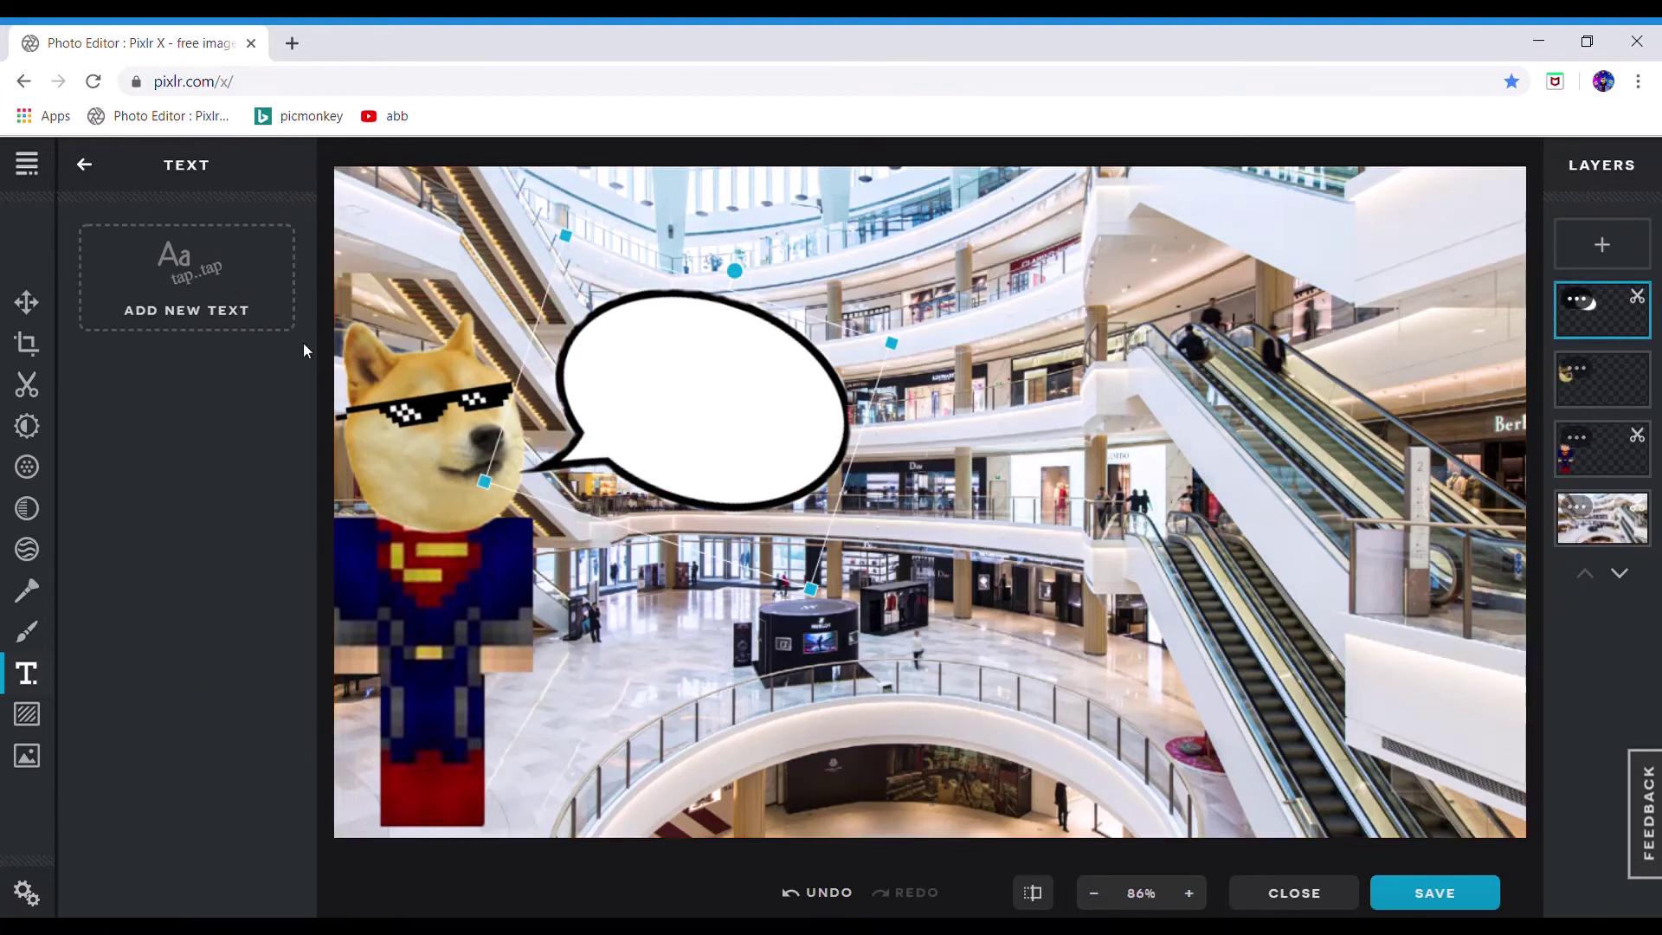
Add a new text layer reading 'I-I made this??' in place of the sample text
{"action": "left_click", "coordinate": [259, 318]}
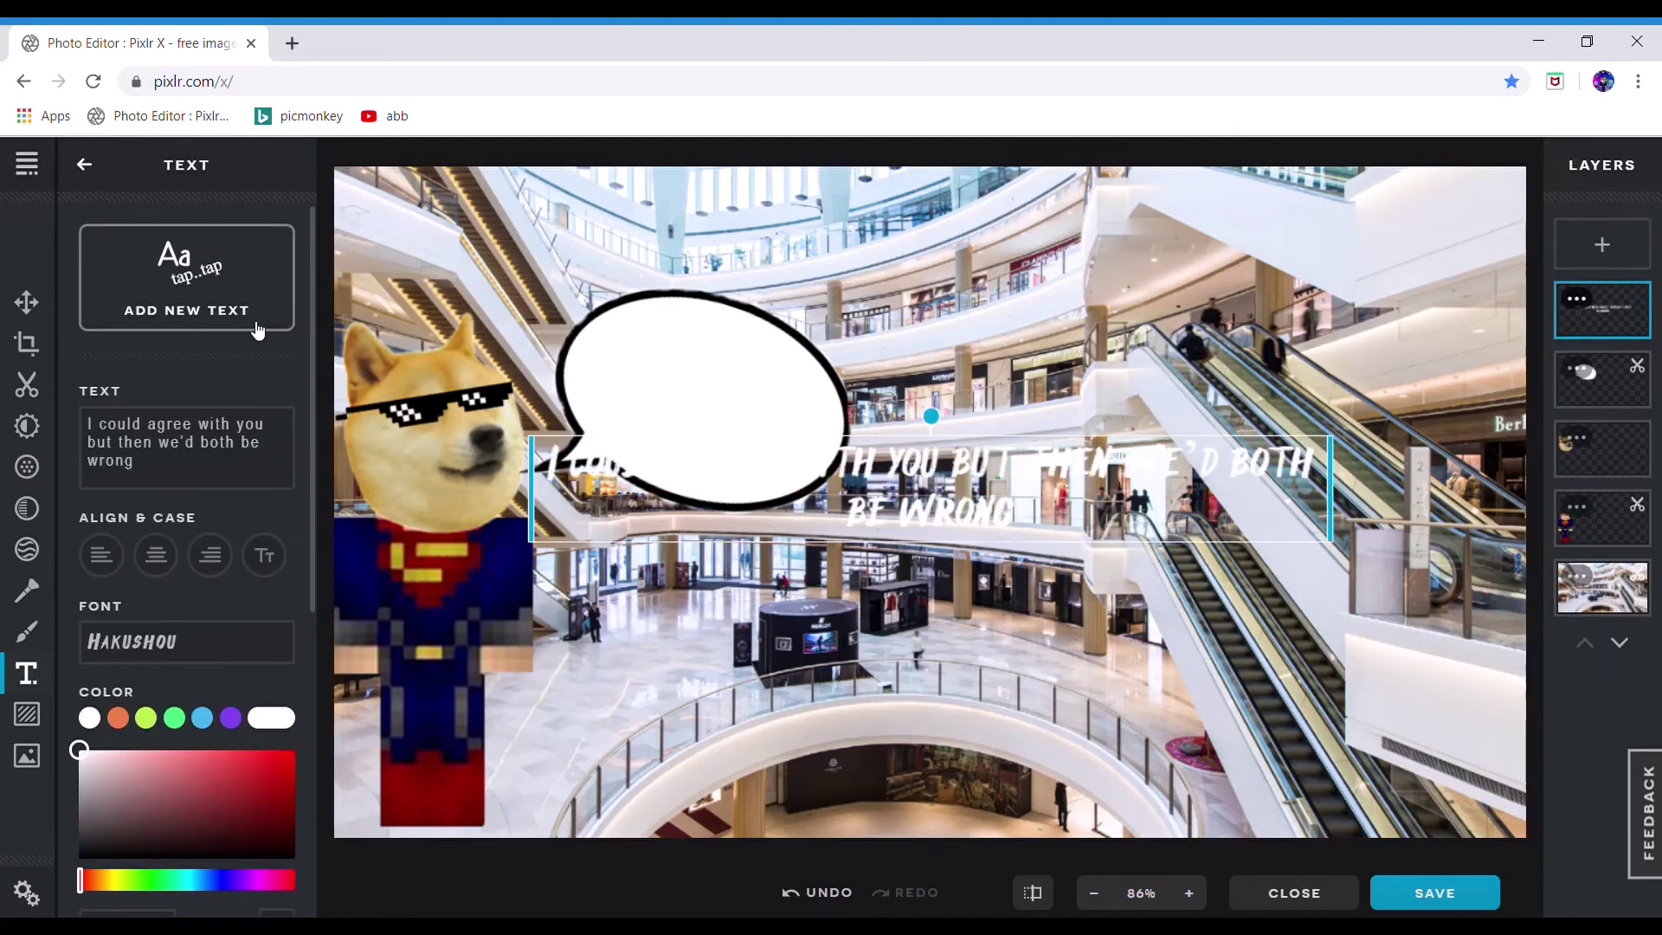
{"action": "triple_click", "coordinate": [281, 484]}
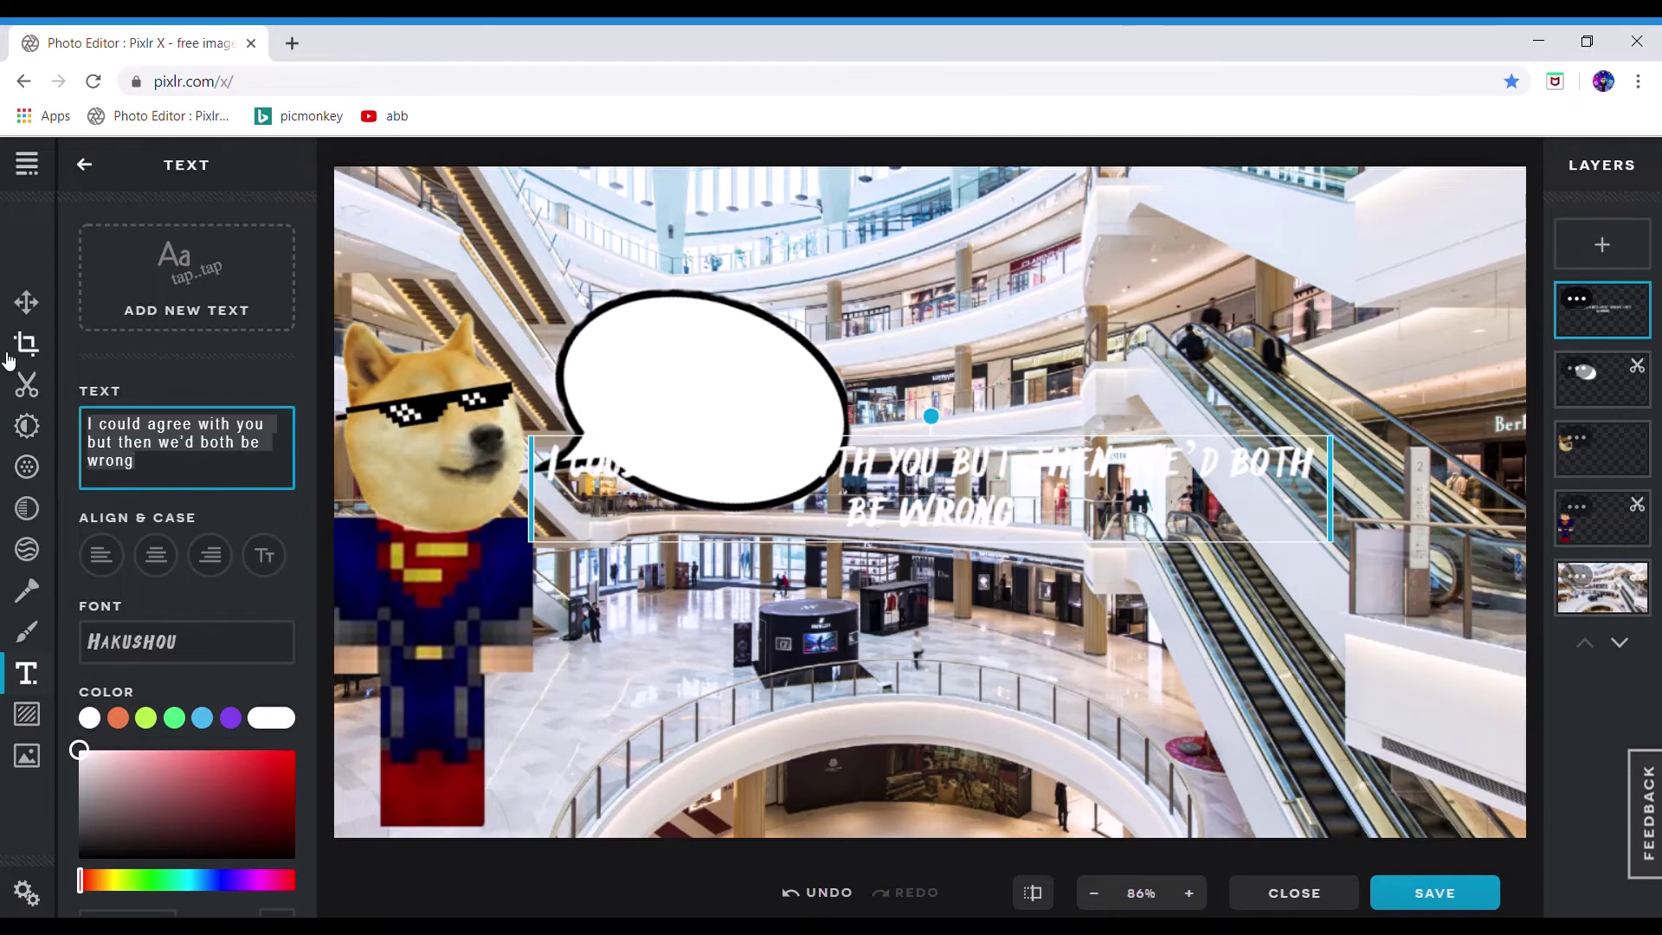
{"action": "key", "text": "BackSpace"}
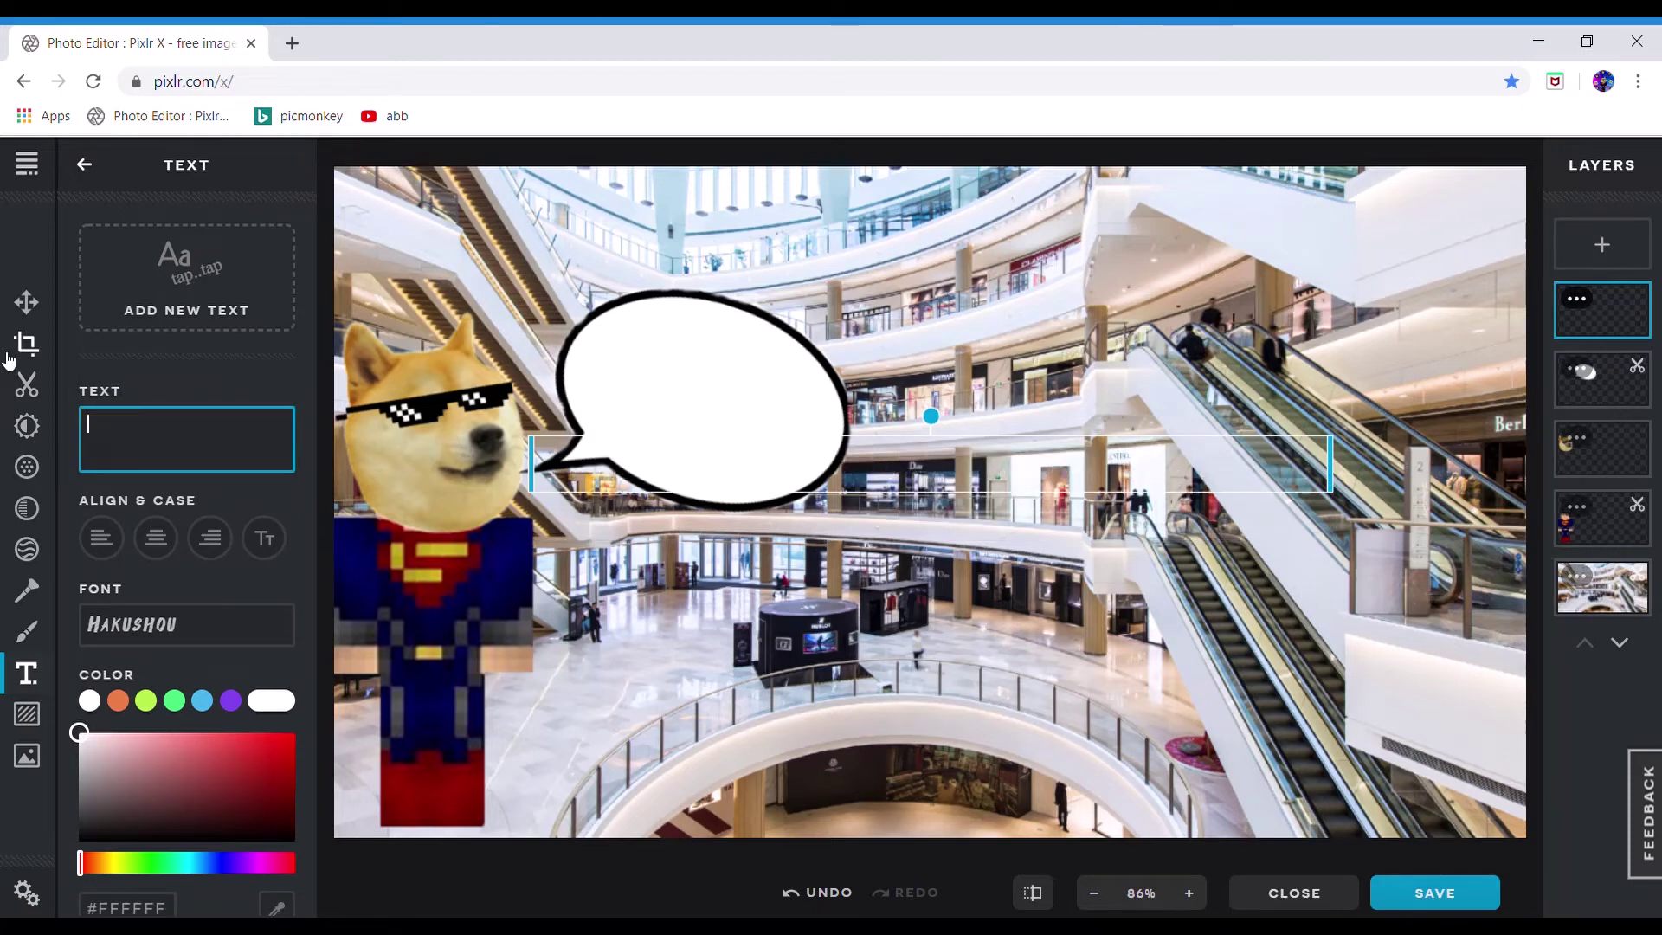
{"action": "type", "text": "I-I made this??"}
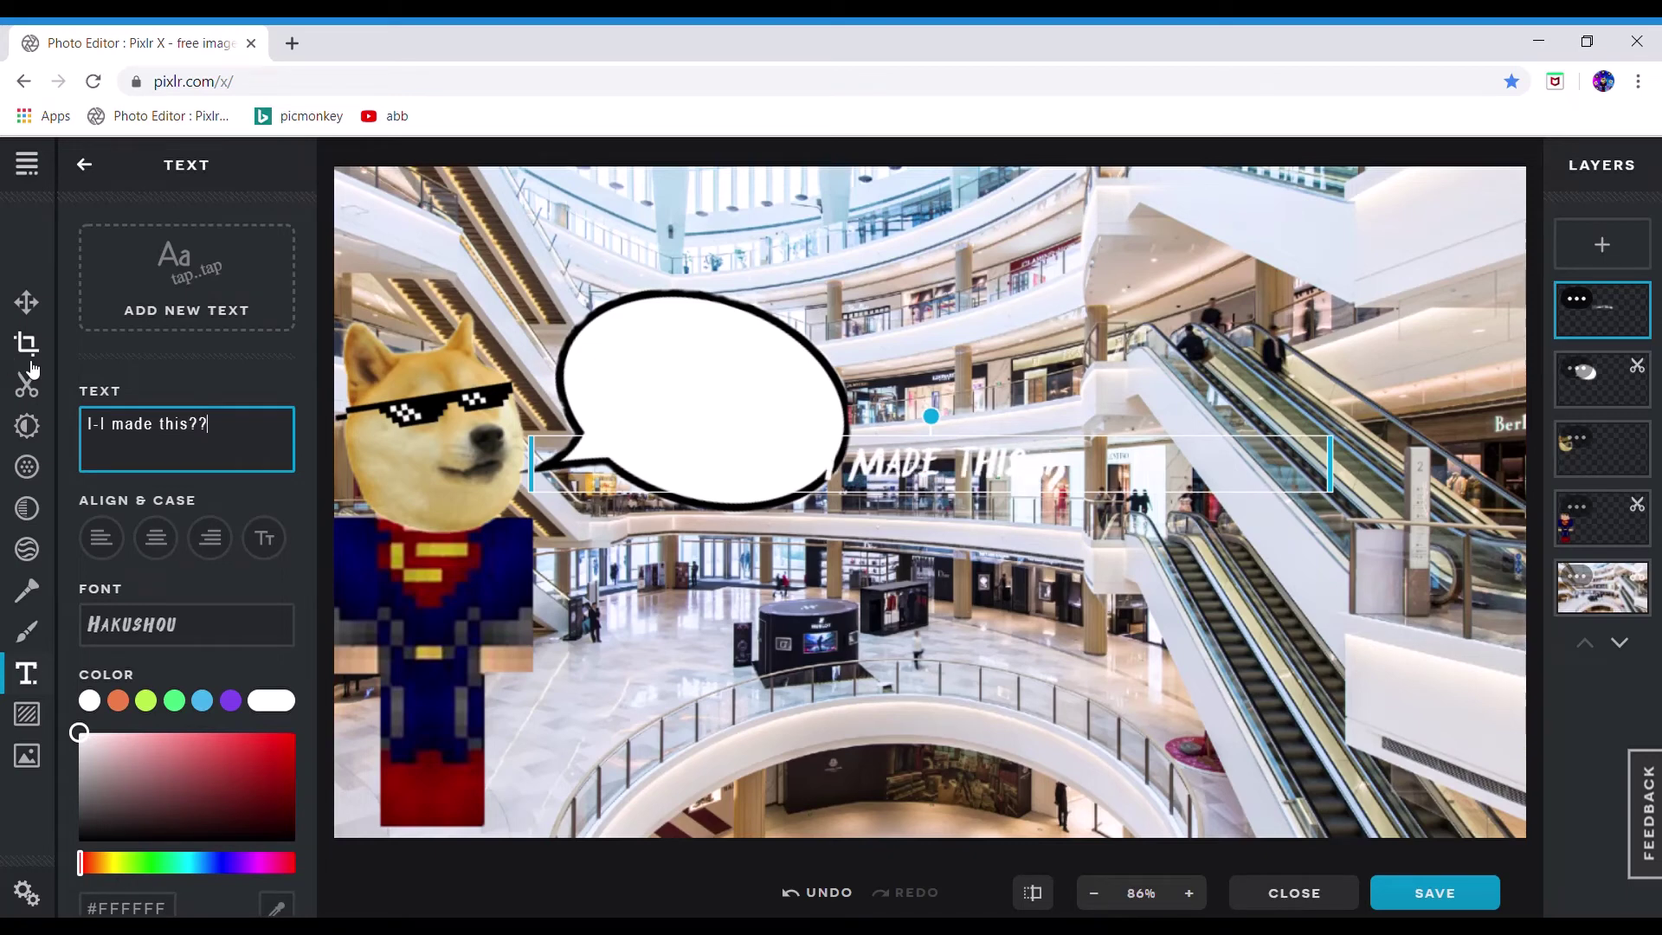
Give the text a dark colour, place it inside the speech bubble and tilt it clockwise
{"action": "left_click_drag", "start_coordinate": [815, 475], "coordinate": [653, 419]}
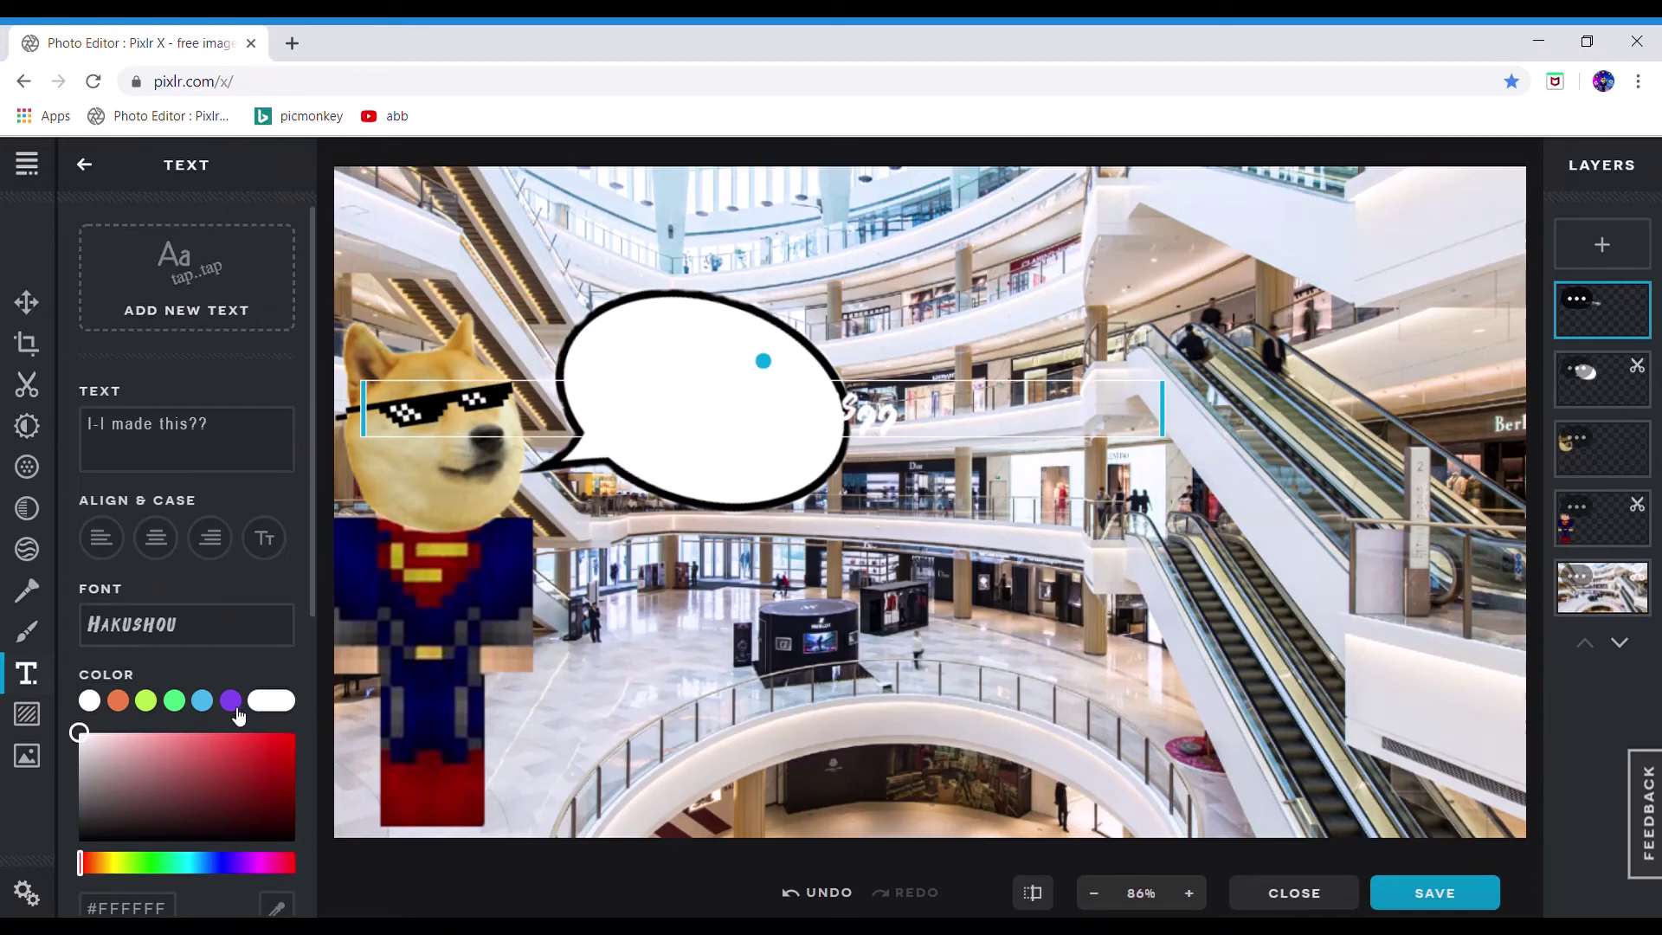
{"action": "left_click", "coordinate": [269, 827]}
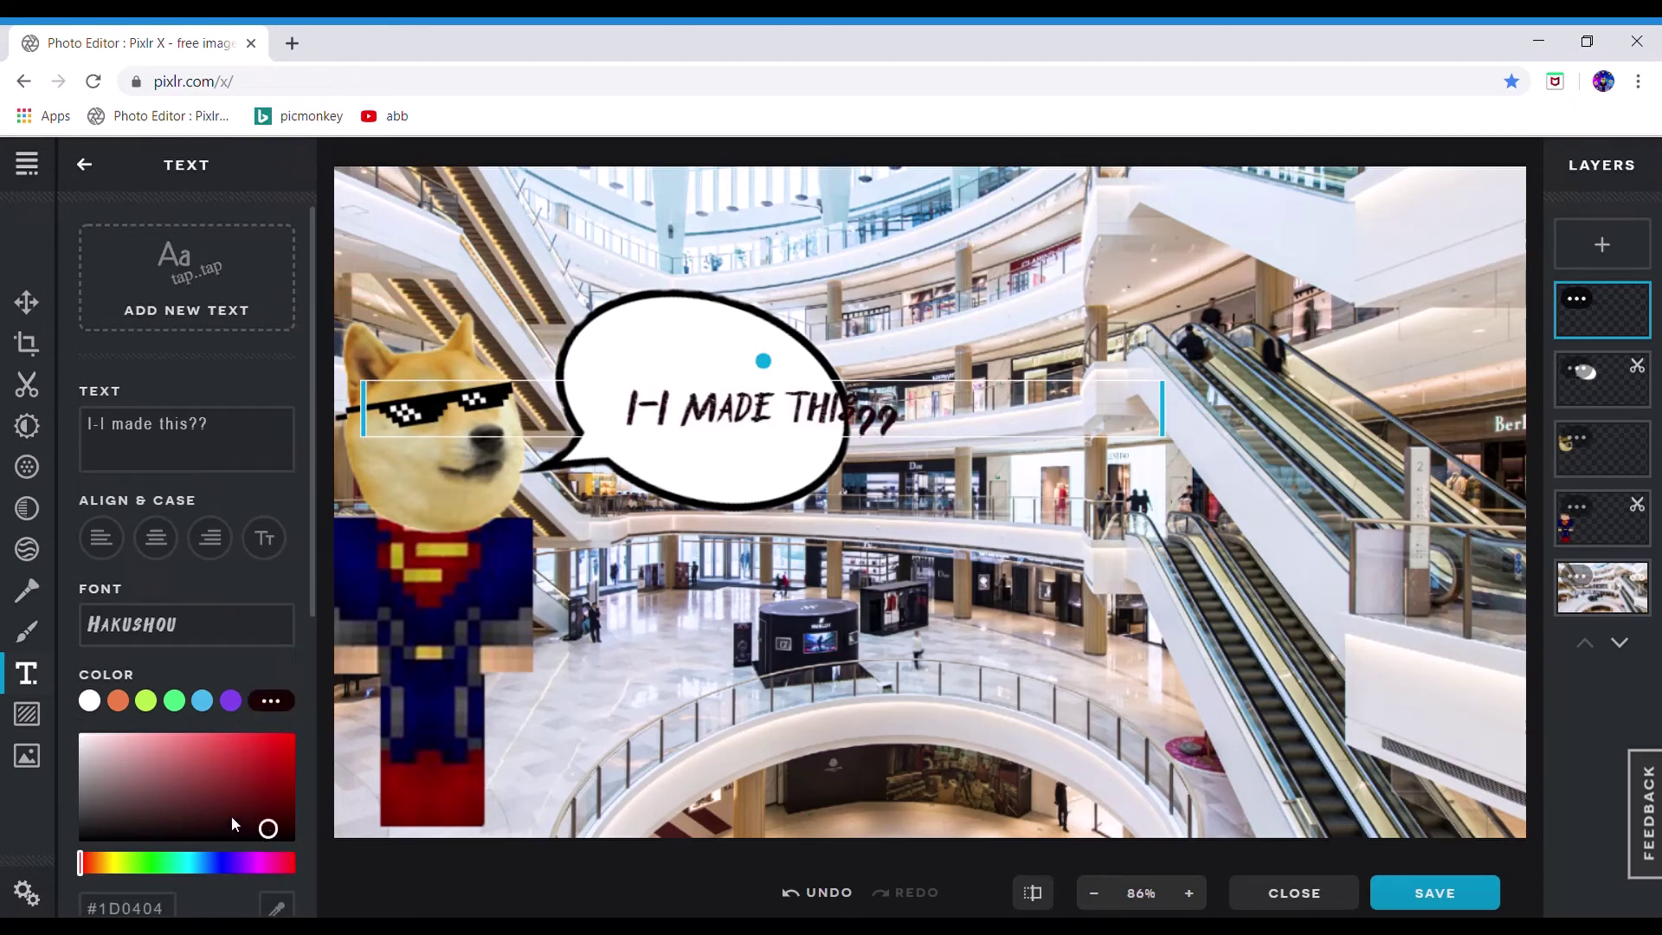
{"action": "left_click", "coordinate": [284, 829]}
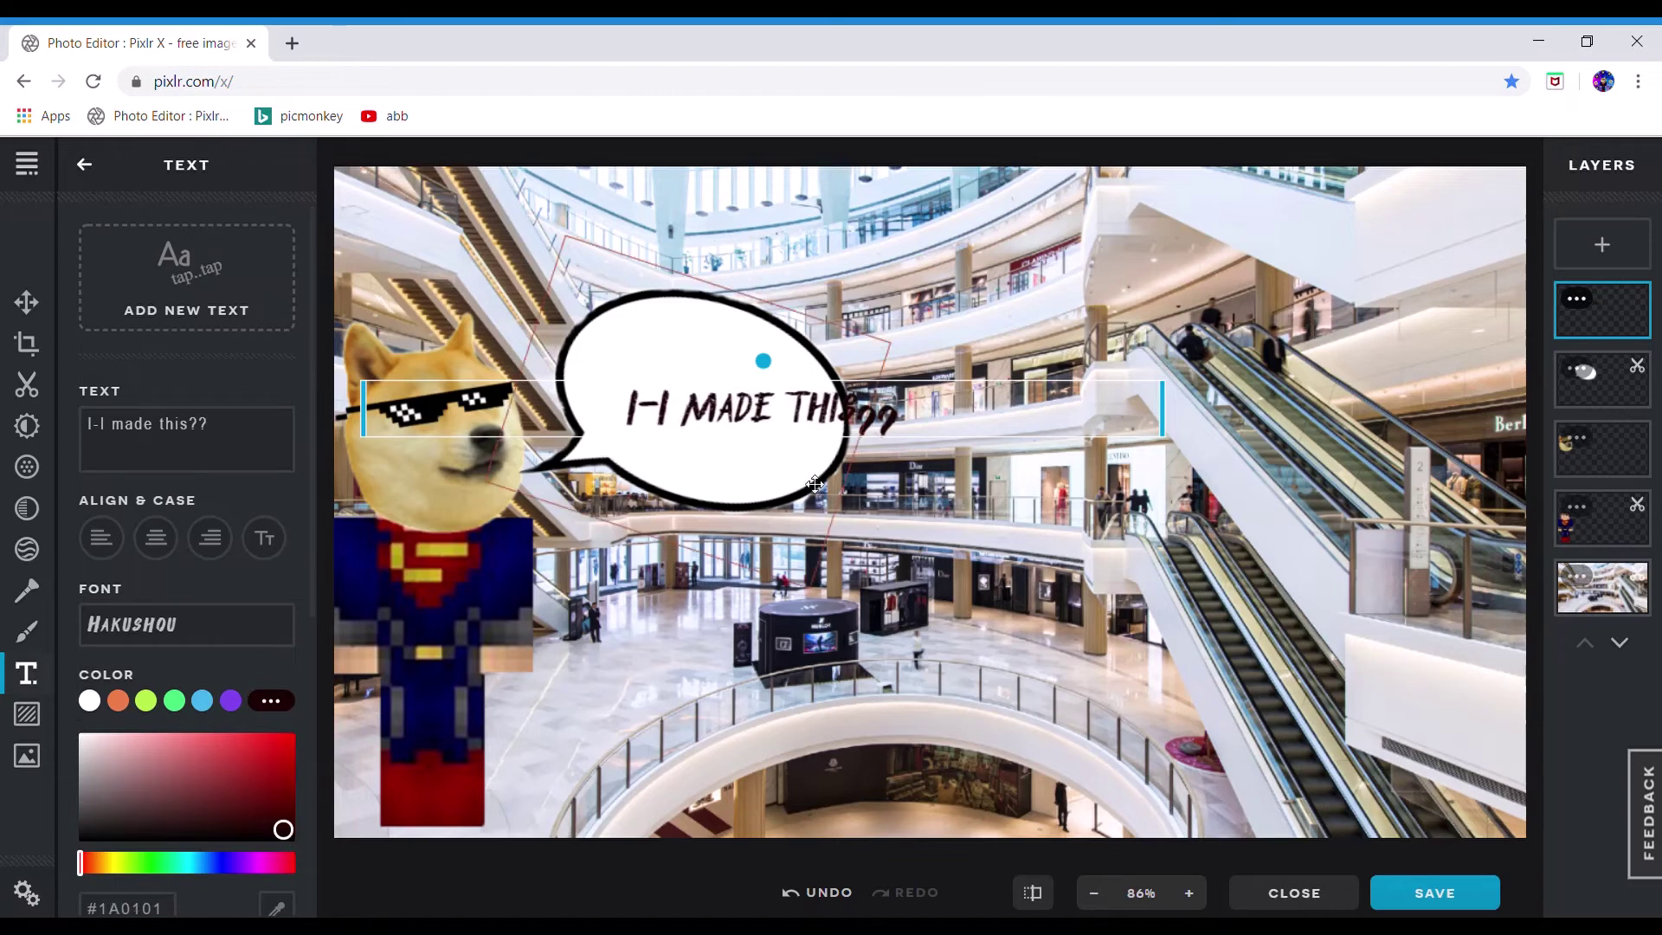
{"action": "left_click_drag", "start_coordinate": [854, 433], "coordinate": [805, 446]}
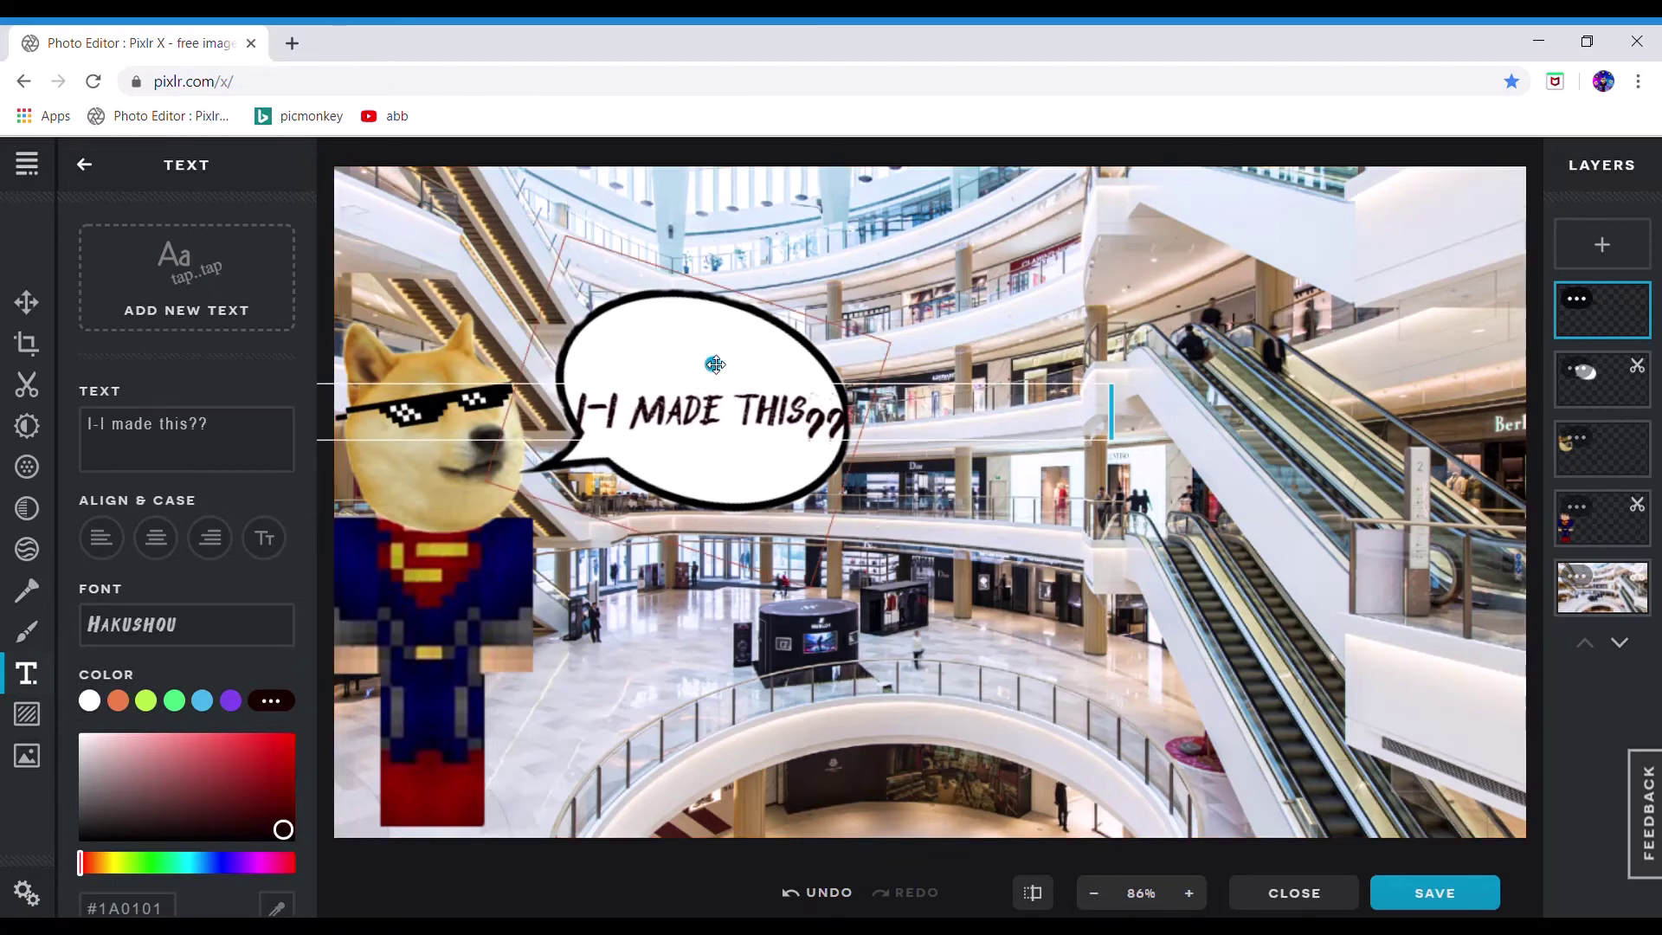
{"action": "left_click_drag", "start_coordinate": [712, 374], "coordinate": [725, 407]}
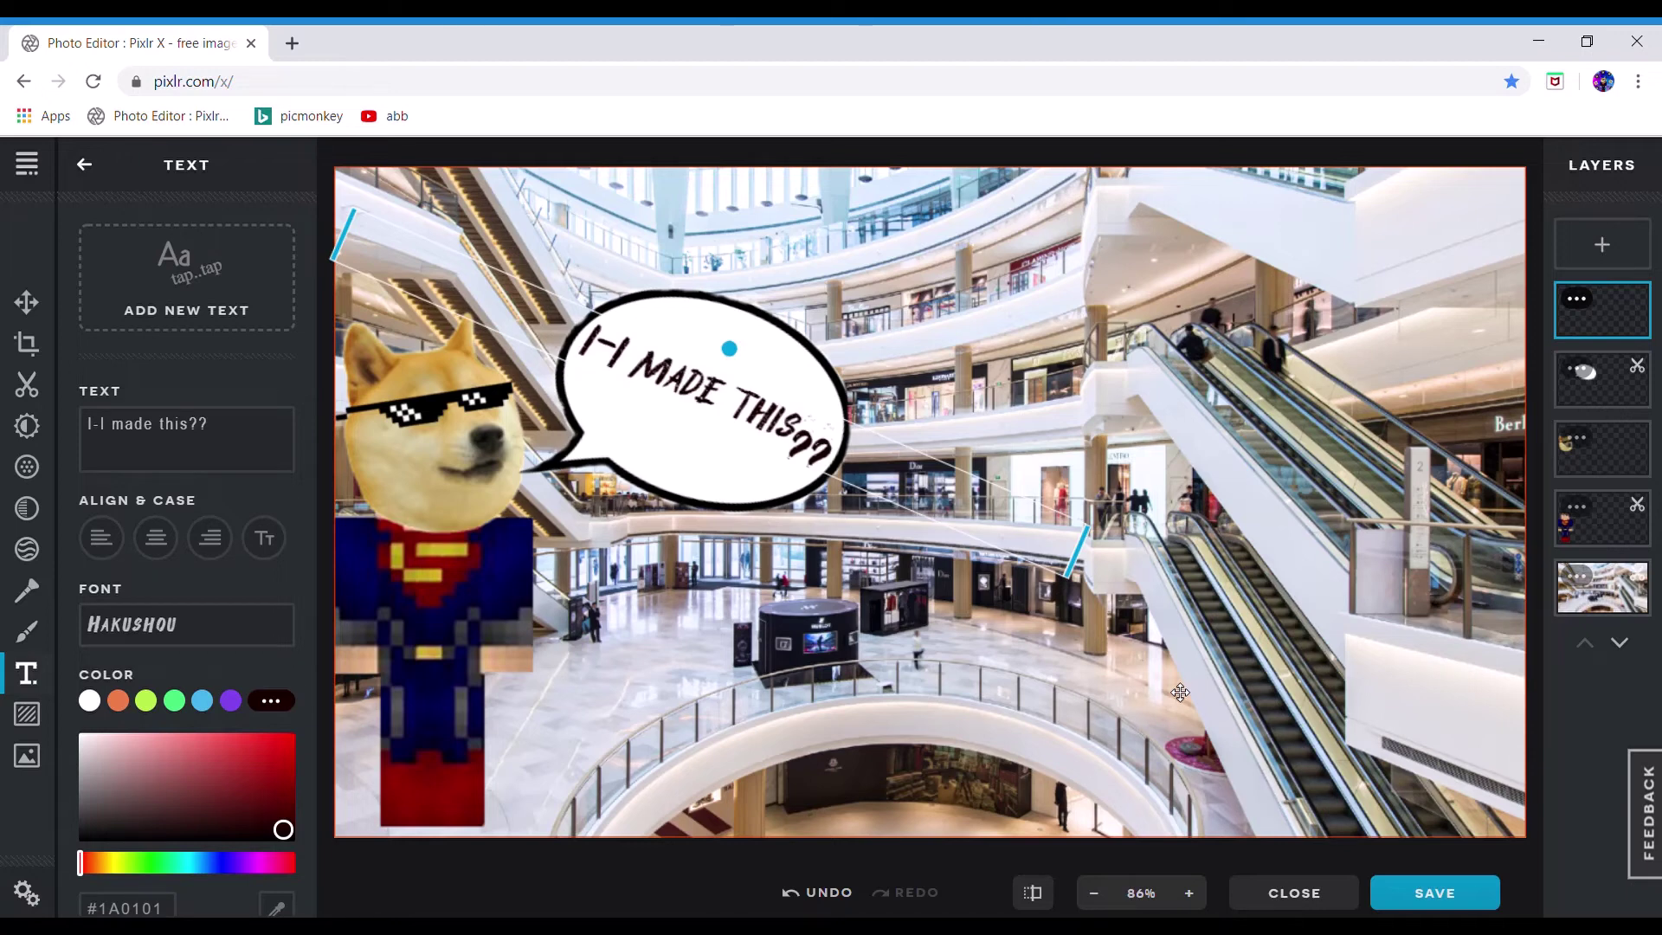
Add another text layer and clear its sample text
{"action": "left_click", "coordinate": [209, 292]}
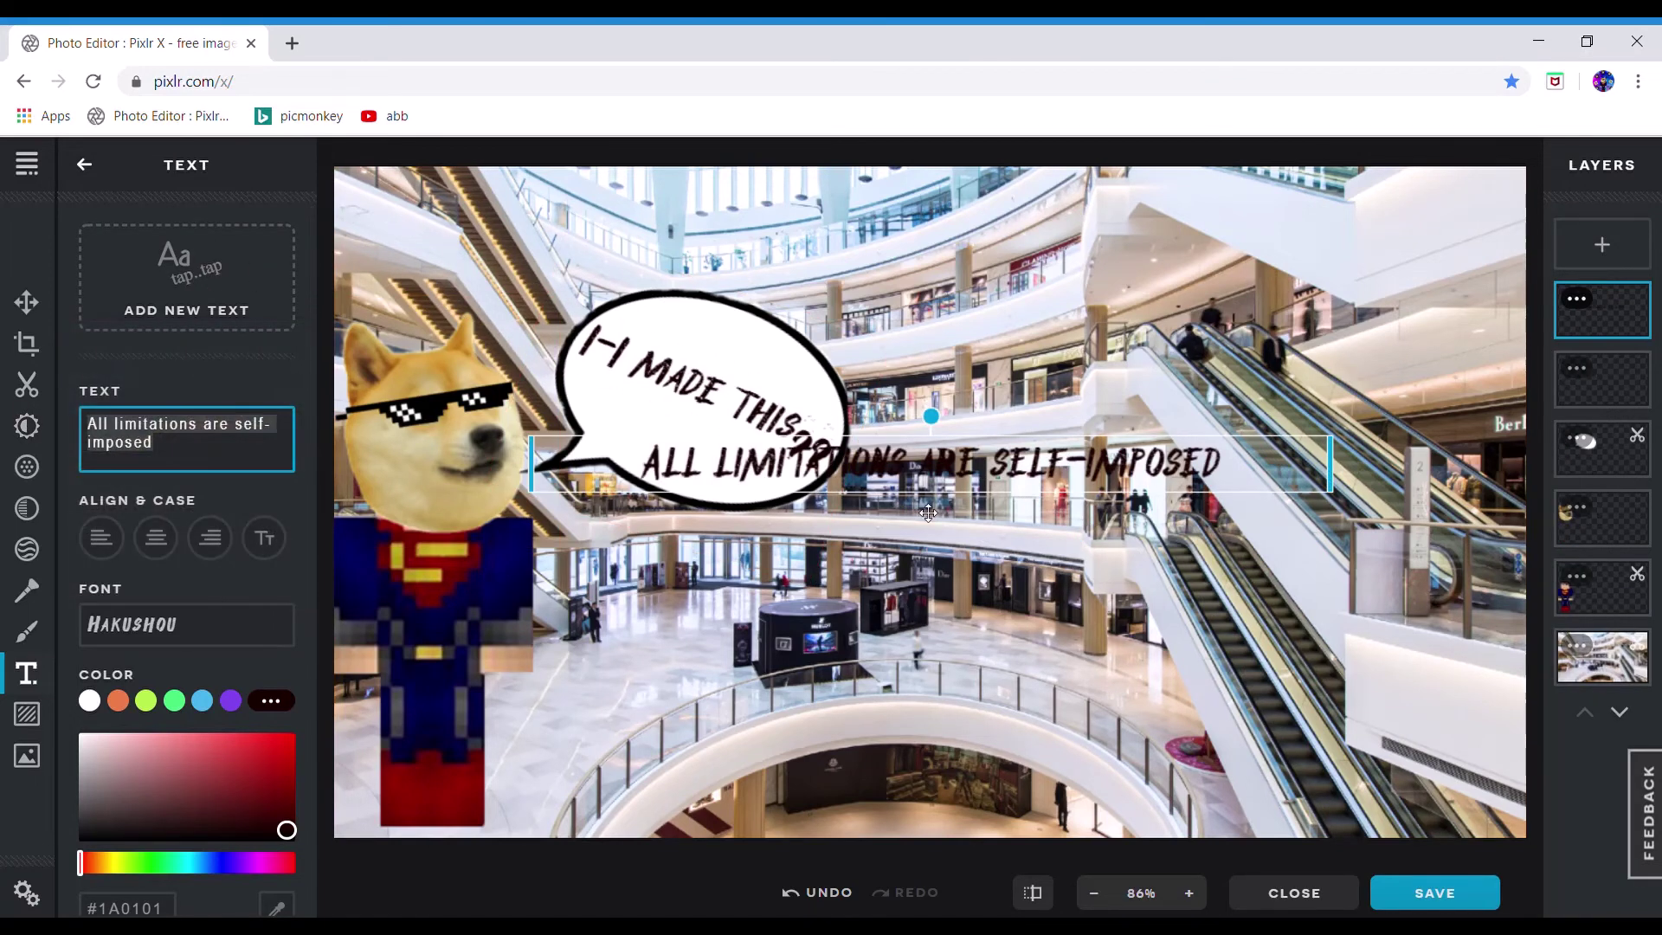
{"action": "key", "text": "BackSpace"}
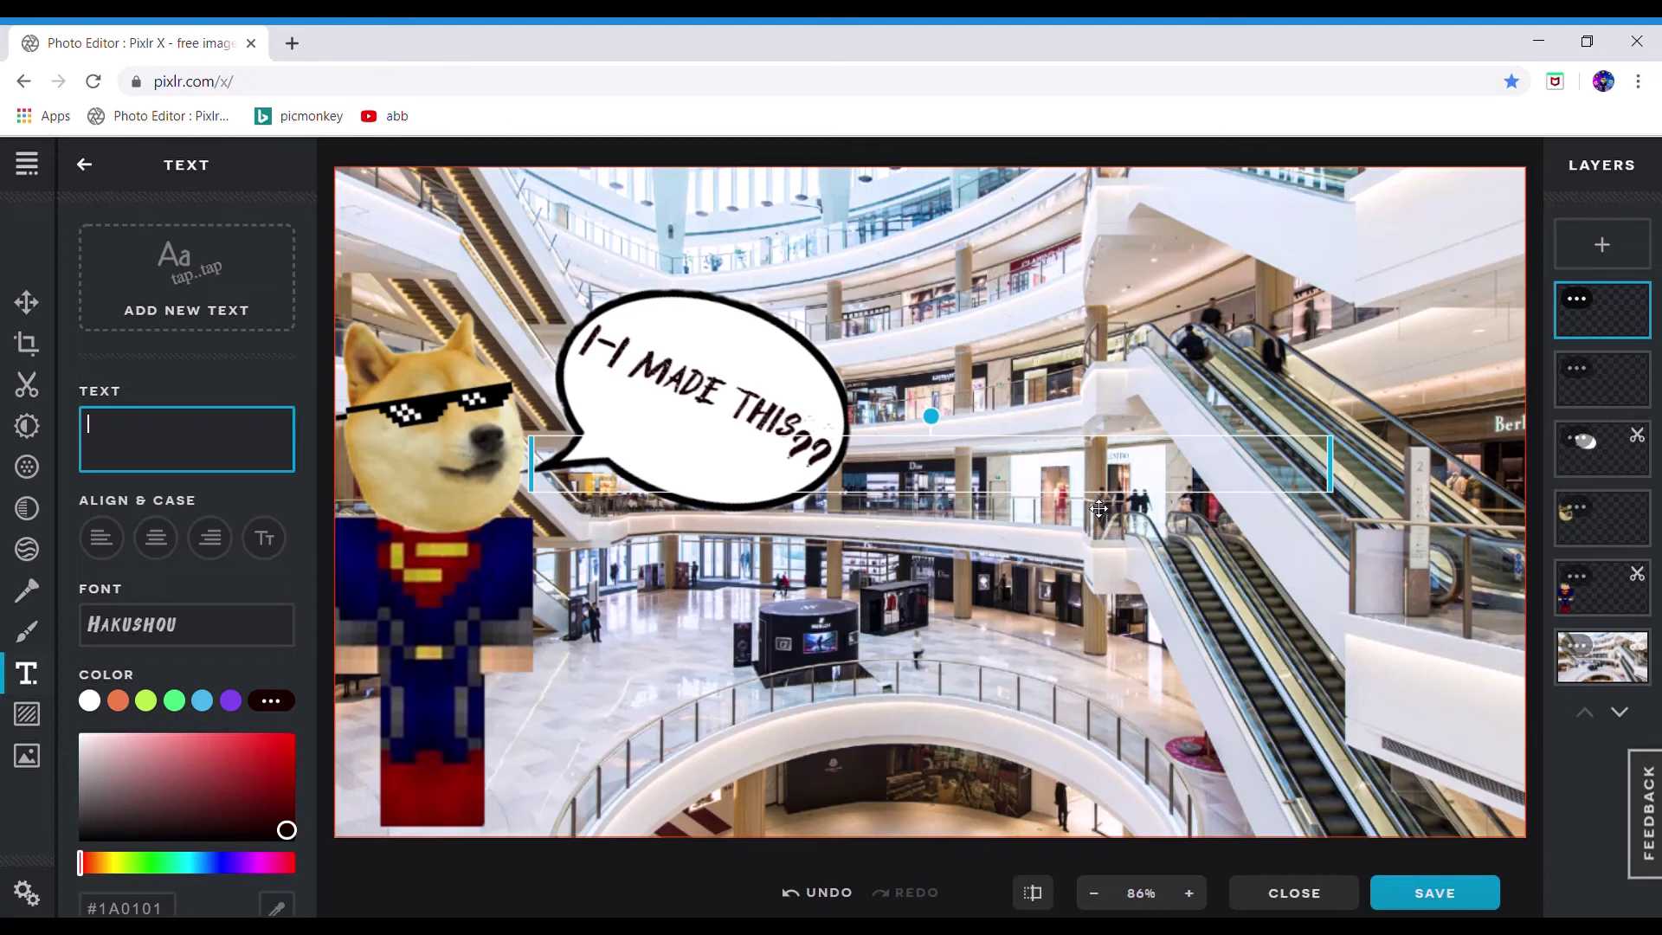
Type the title 'Doge Makes A Shopping Mall in roblox', correcting typos along the way
{"action": "type", "text": "Doge "}
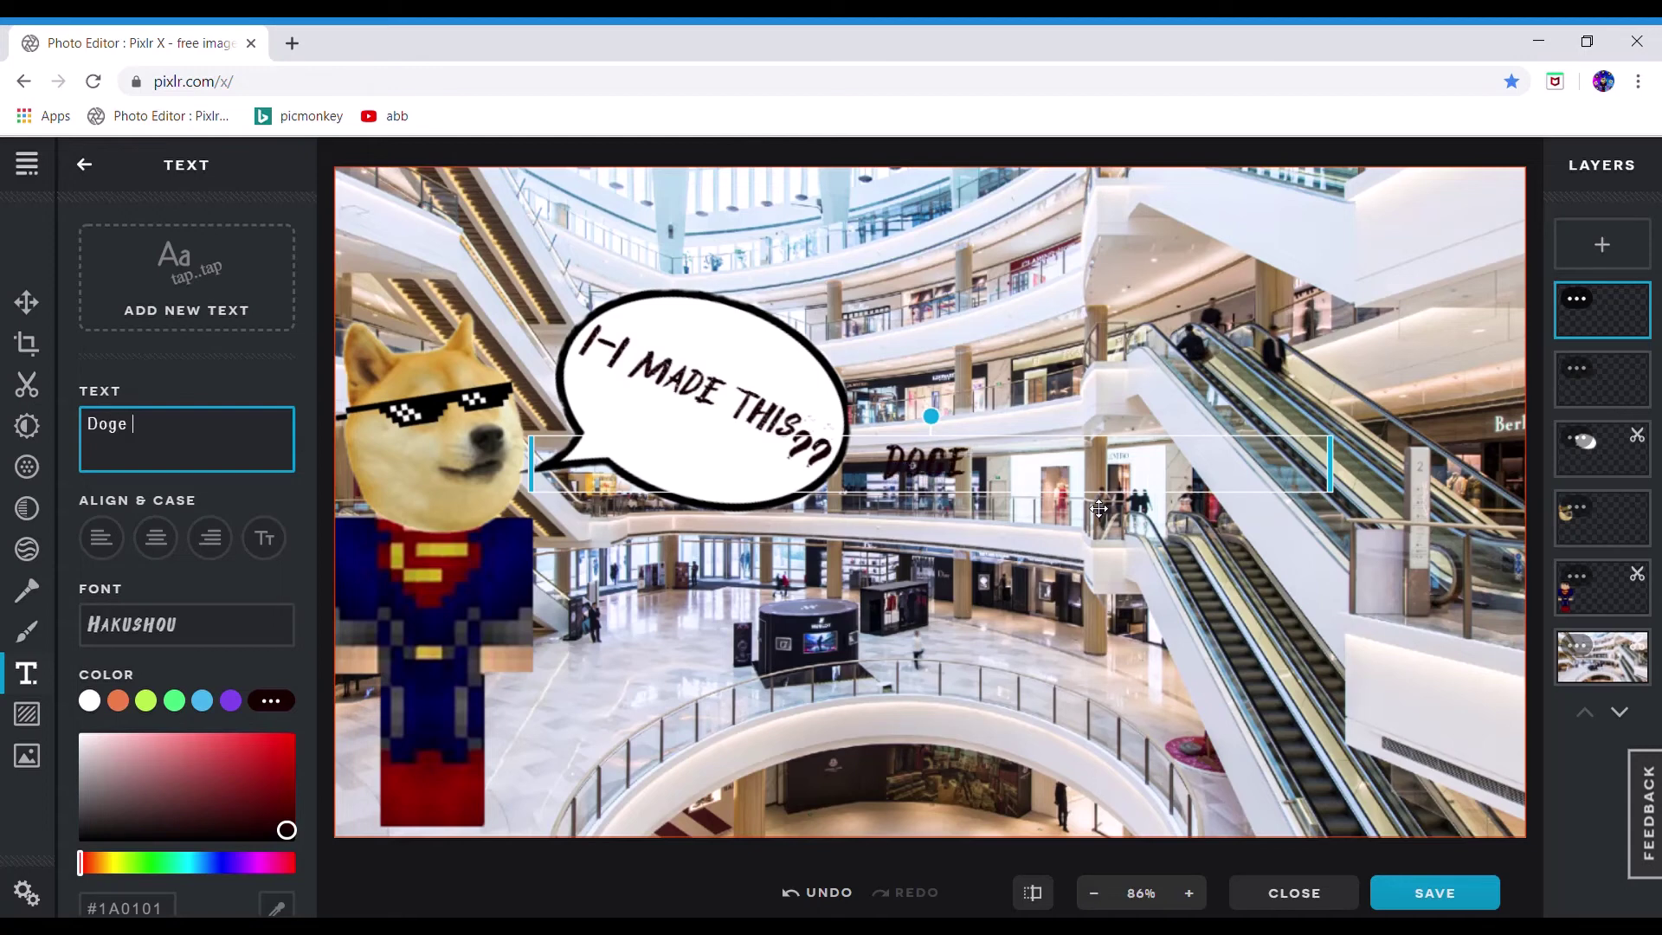
{"action": "type", "text": "Mak"}
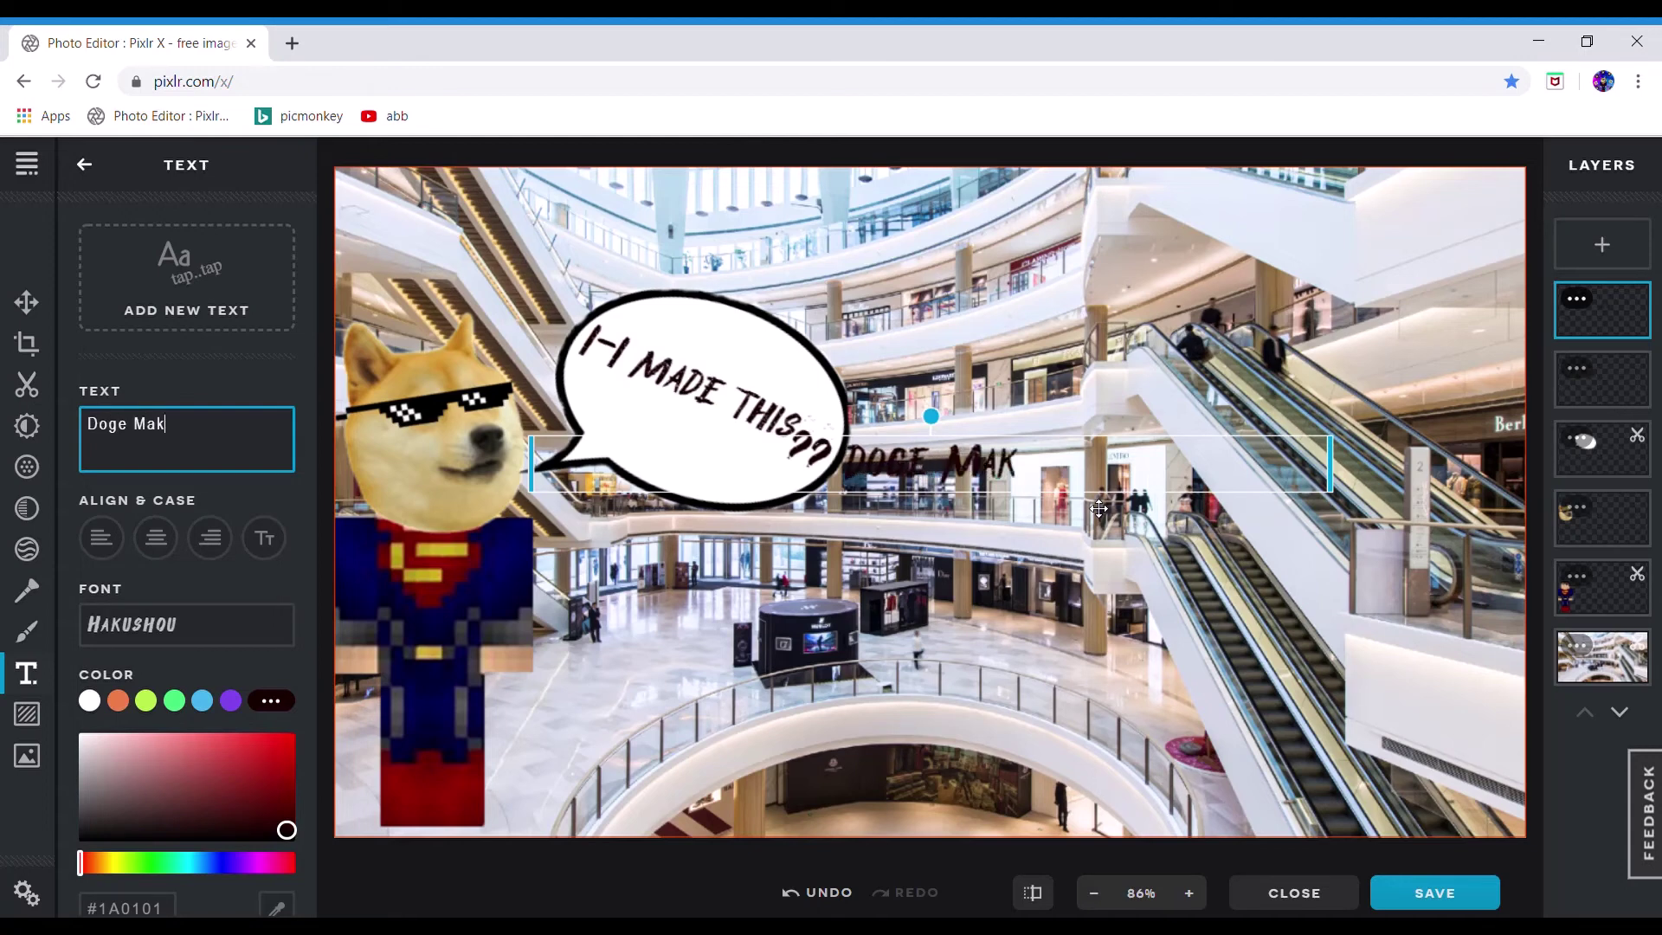
{"action": "type", "text": "es "}
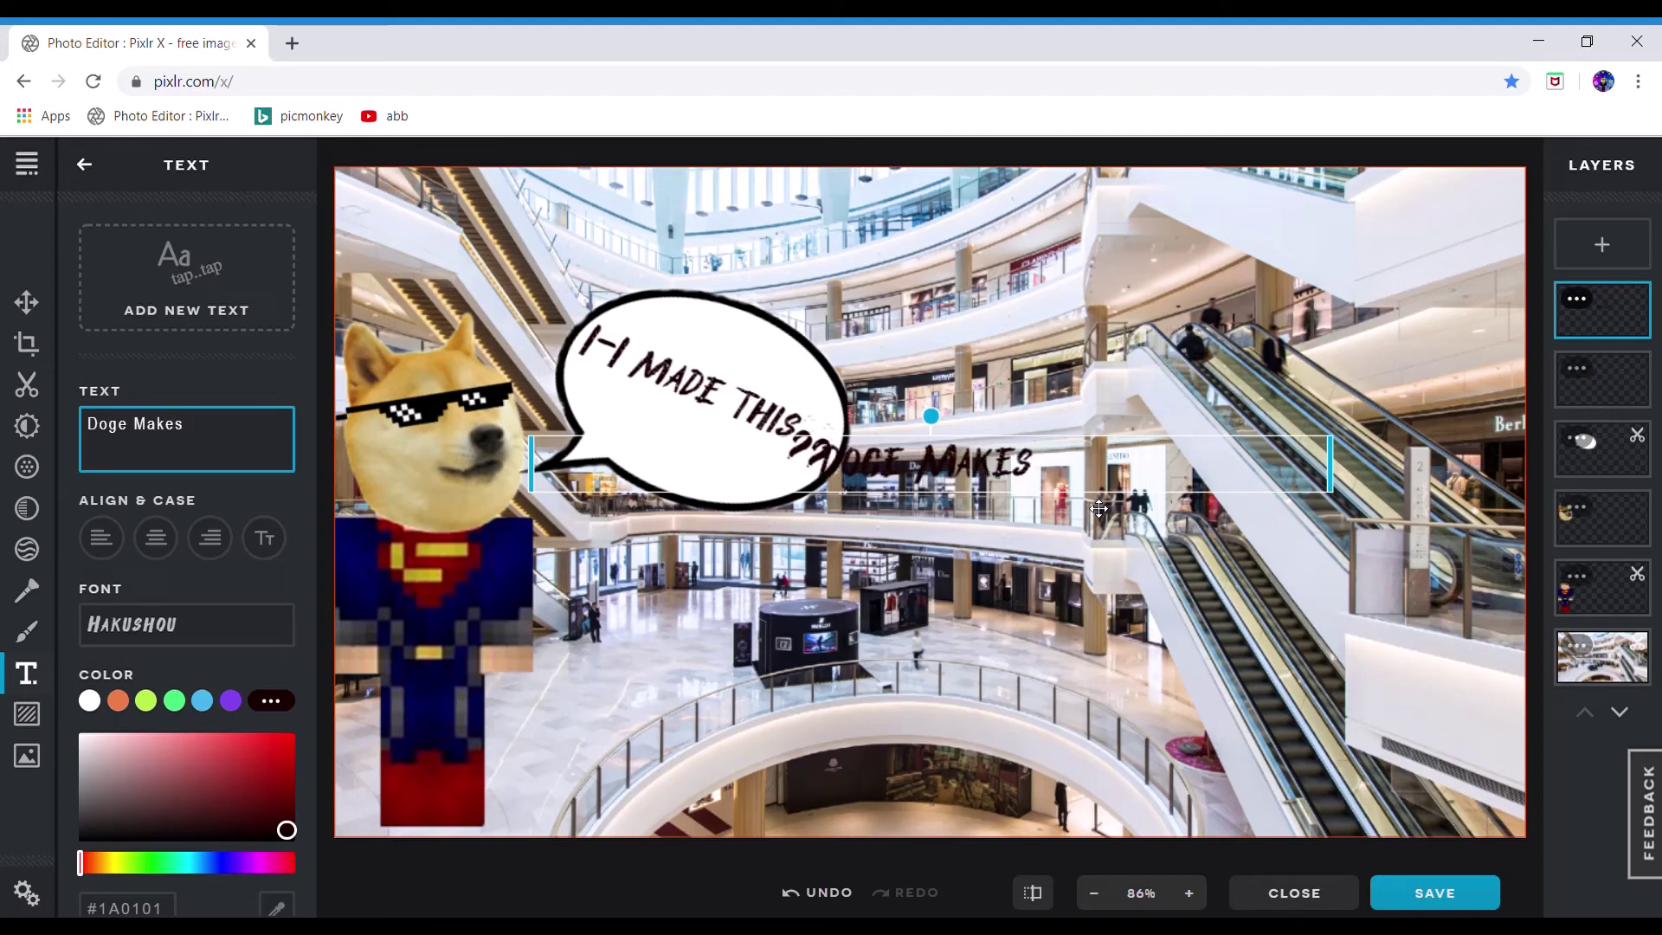
{"action": "type", "text": "A S"}
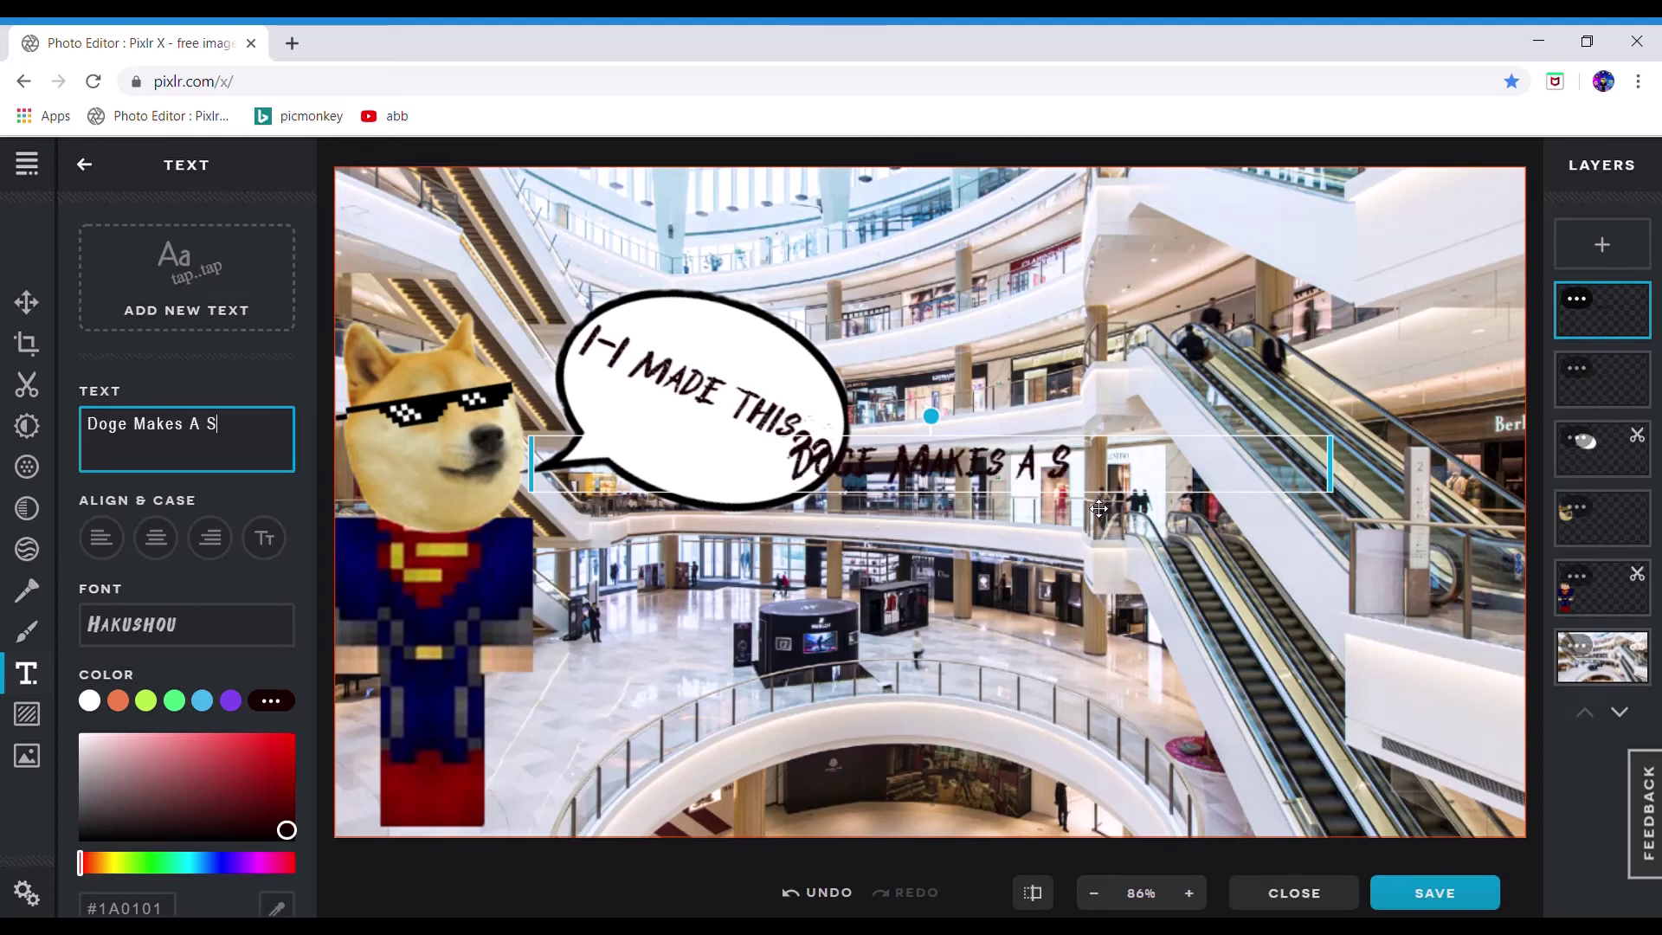
{"action": "type", "text": "hoppi"}
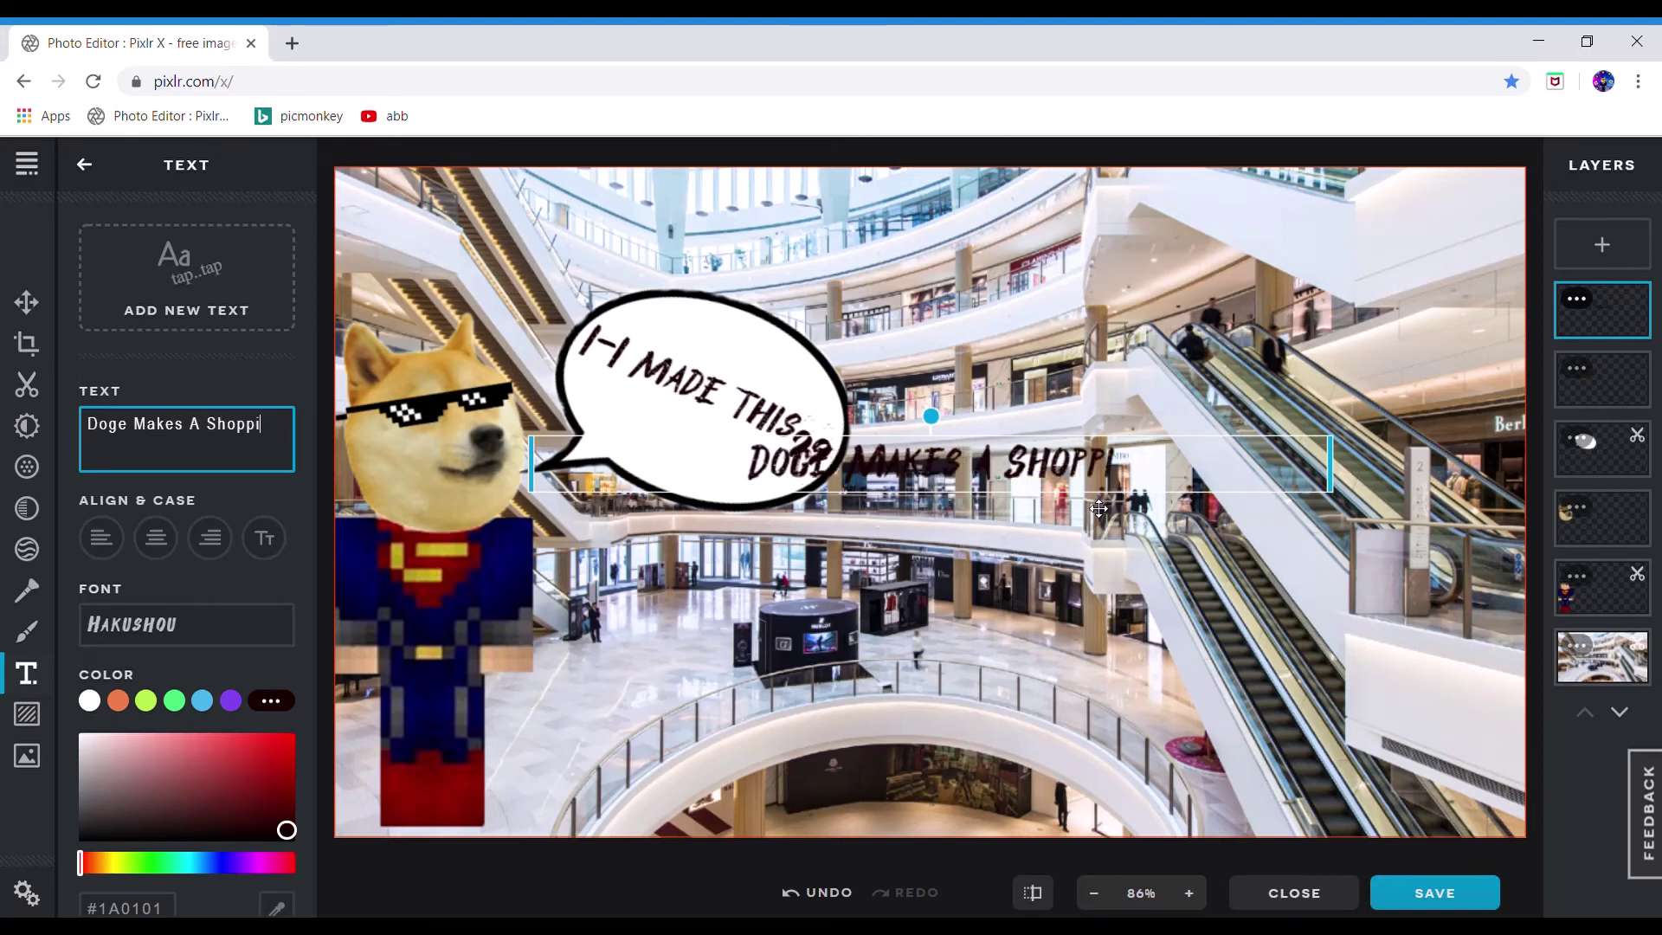
{"action": "type", "text": "ng "}
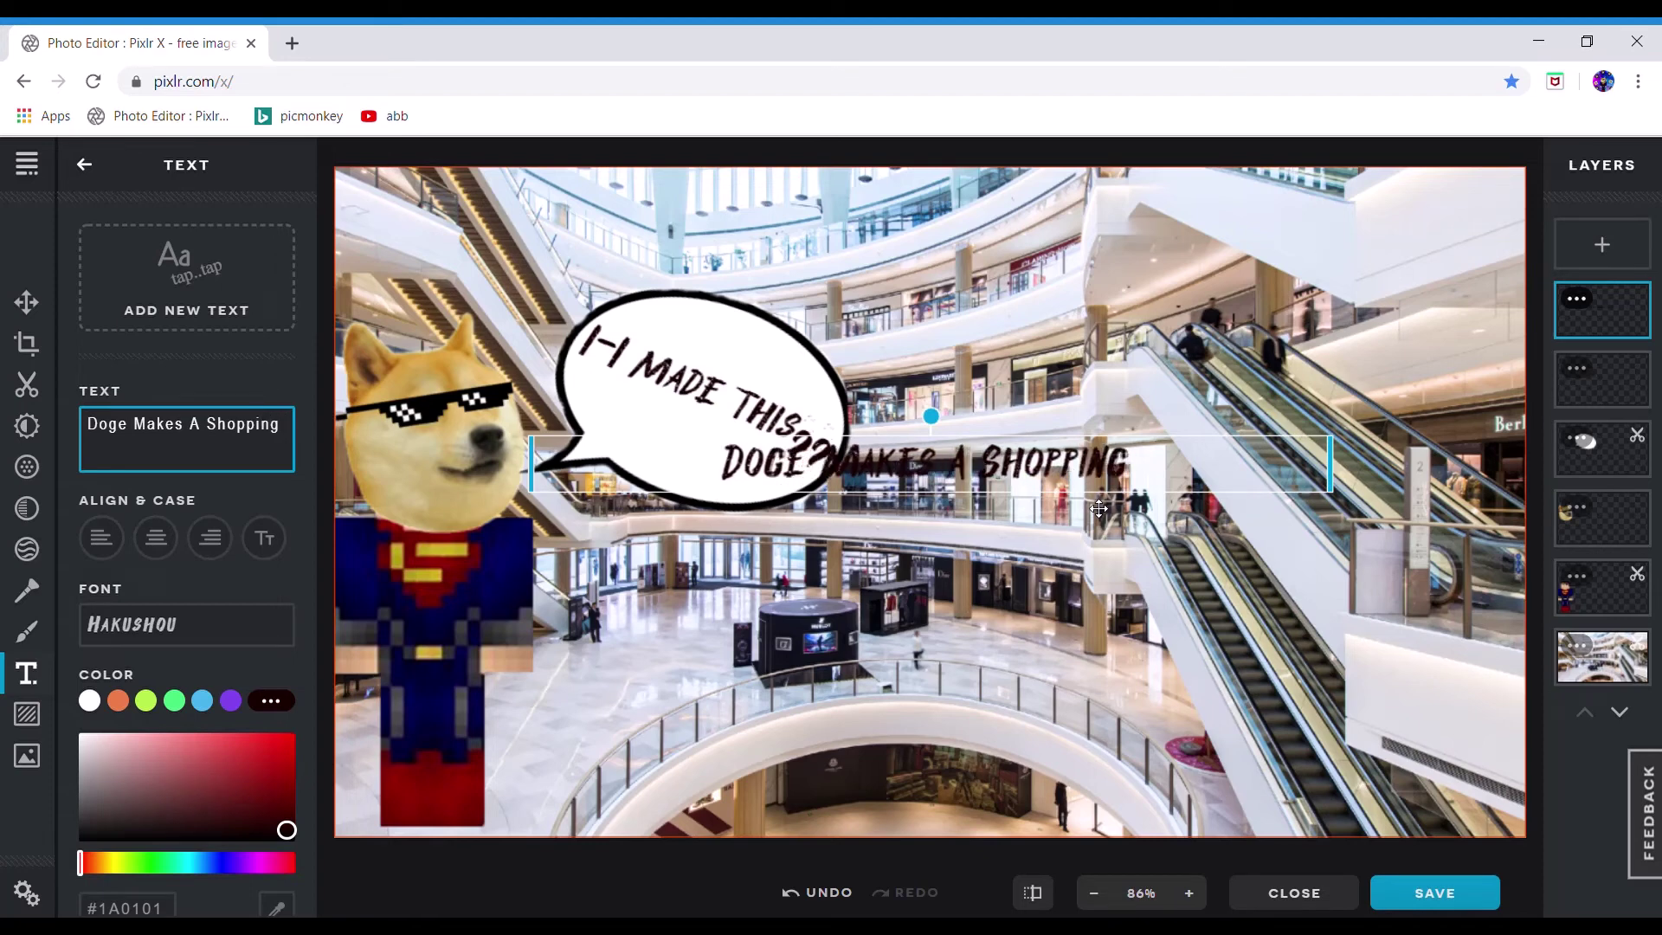
{"action": "type", "text": "M"}
{"action": "type", "text": "all"}
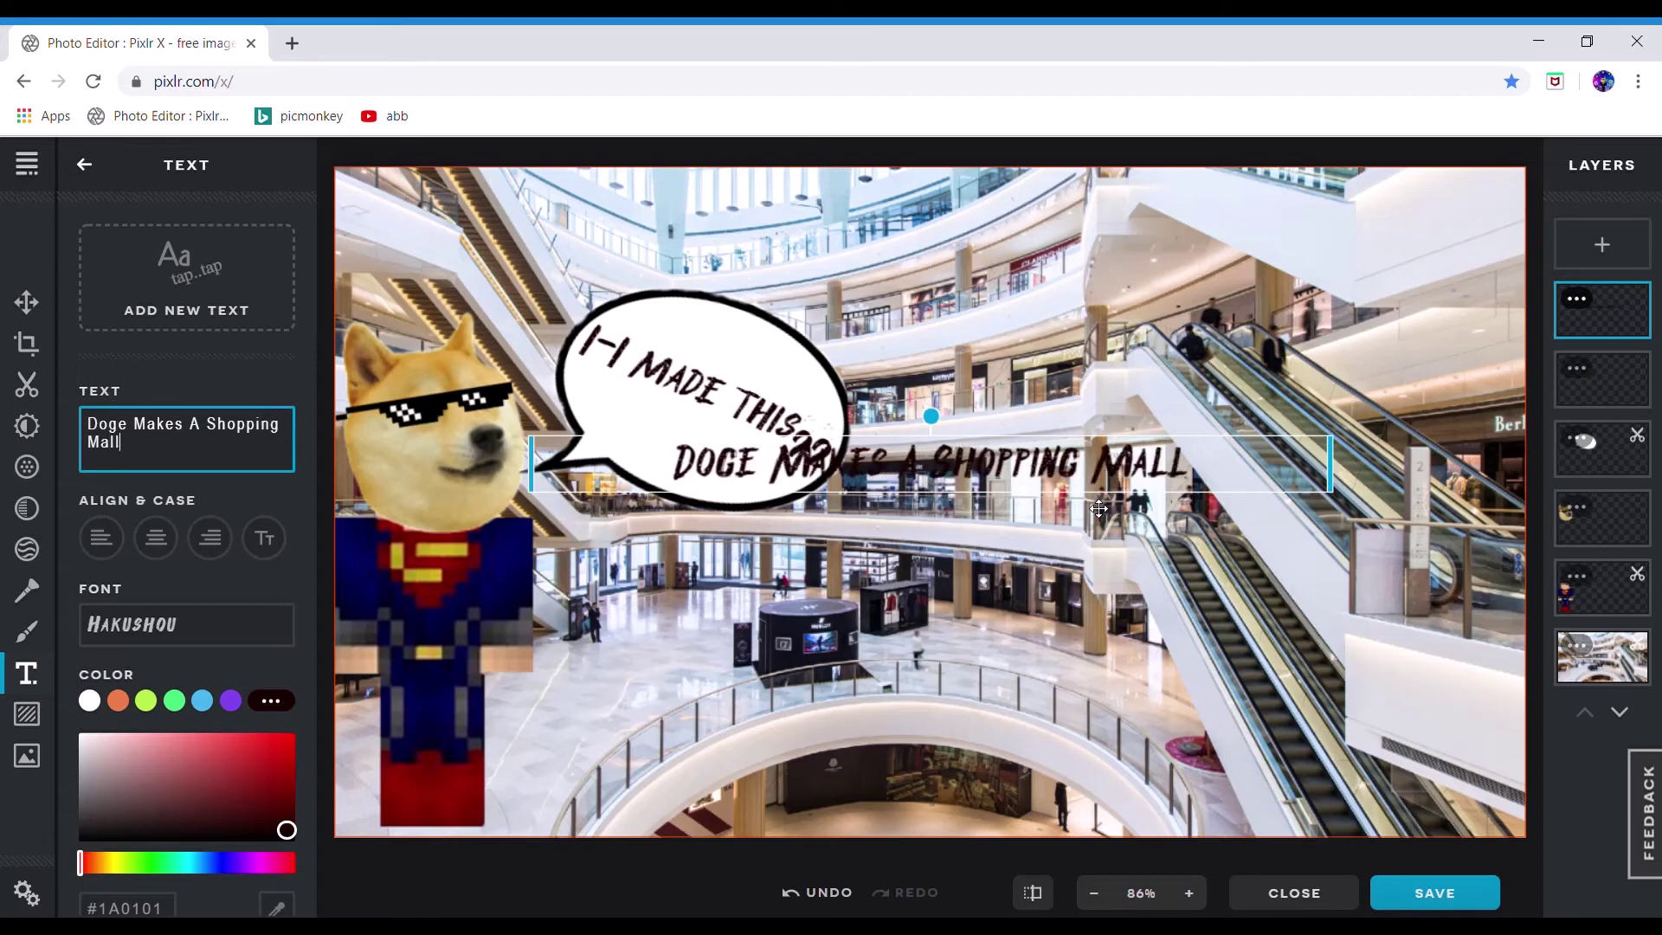
{"action": "type", "text": " in"}
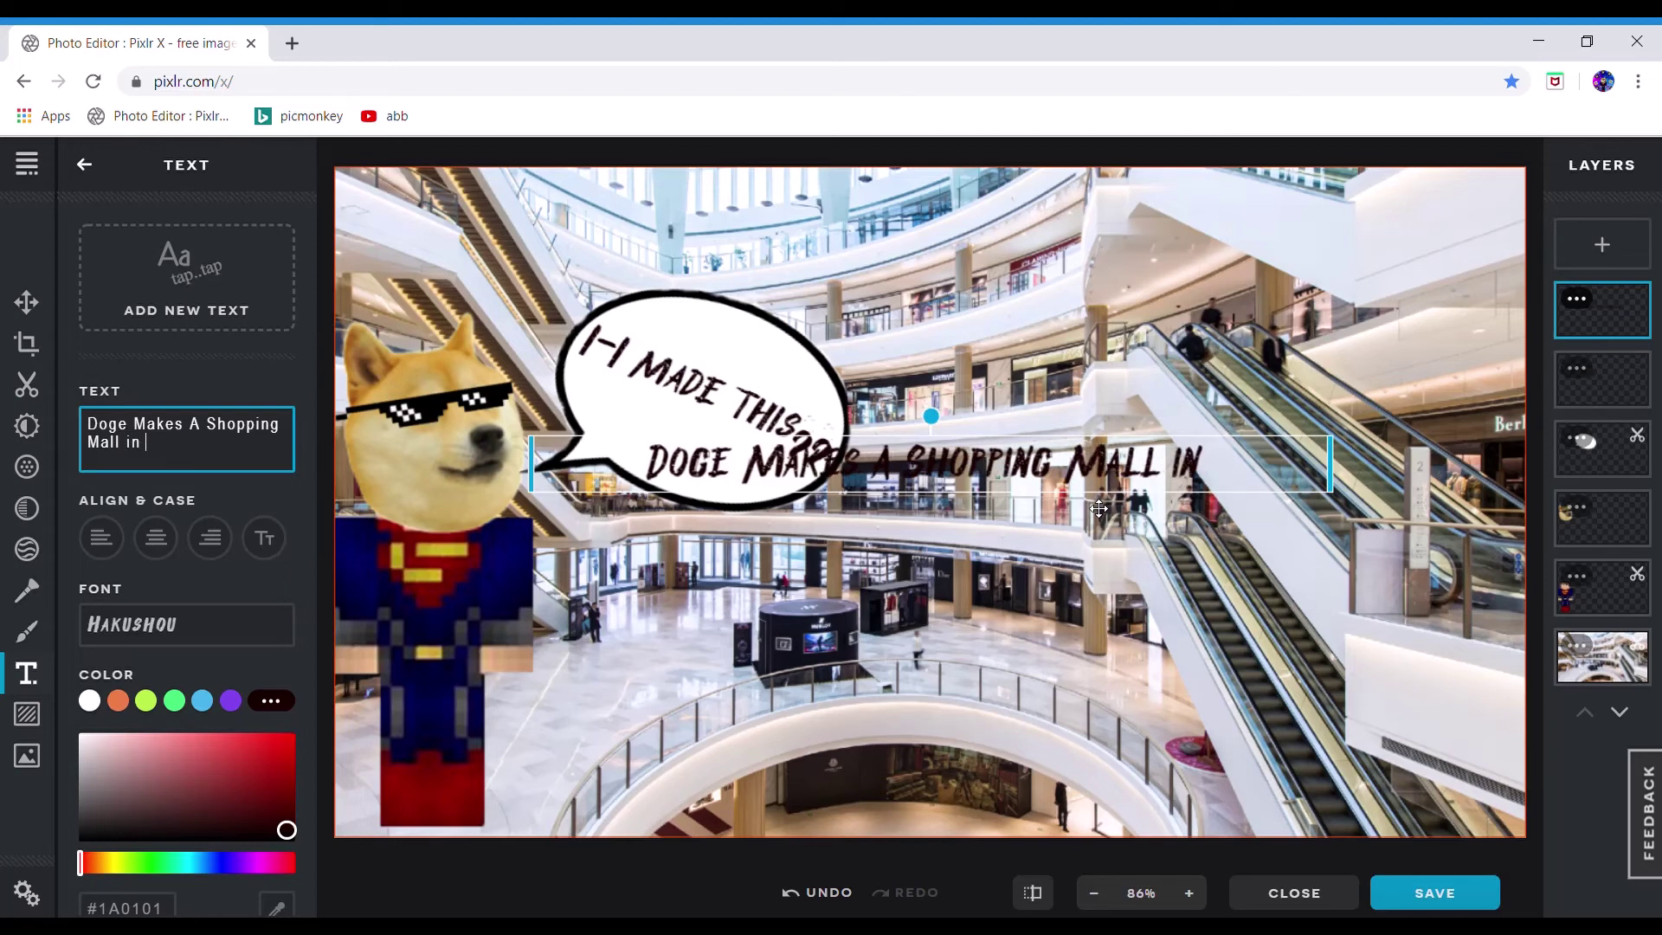
{"action": "key", "text": "BackSpace"}
{"action": "key", "text": "BackSpace"}
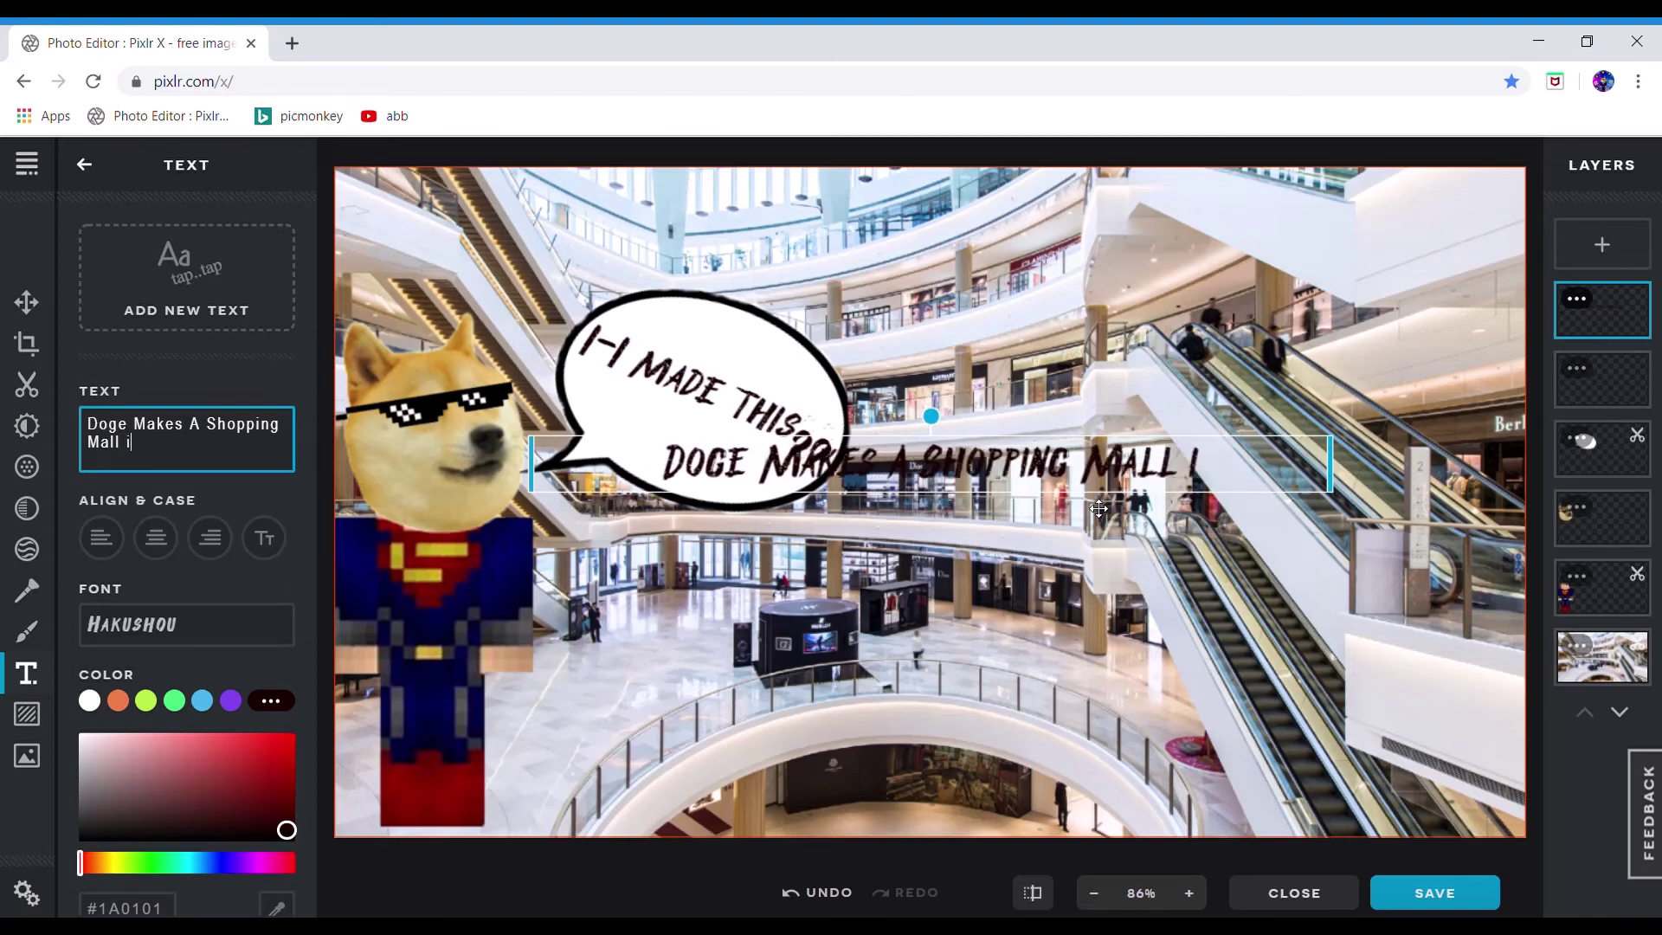
{"action": "key", "text": "BackSpace"}
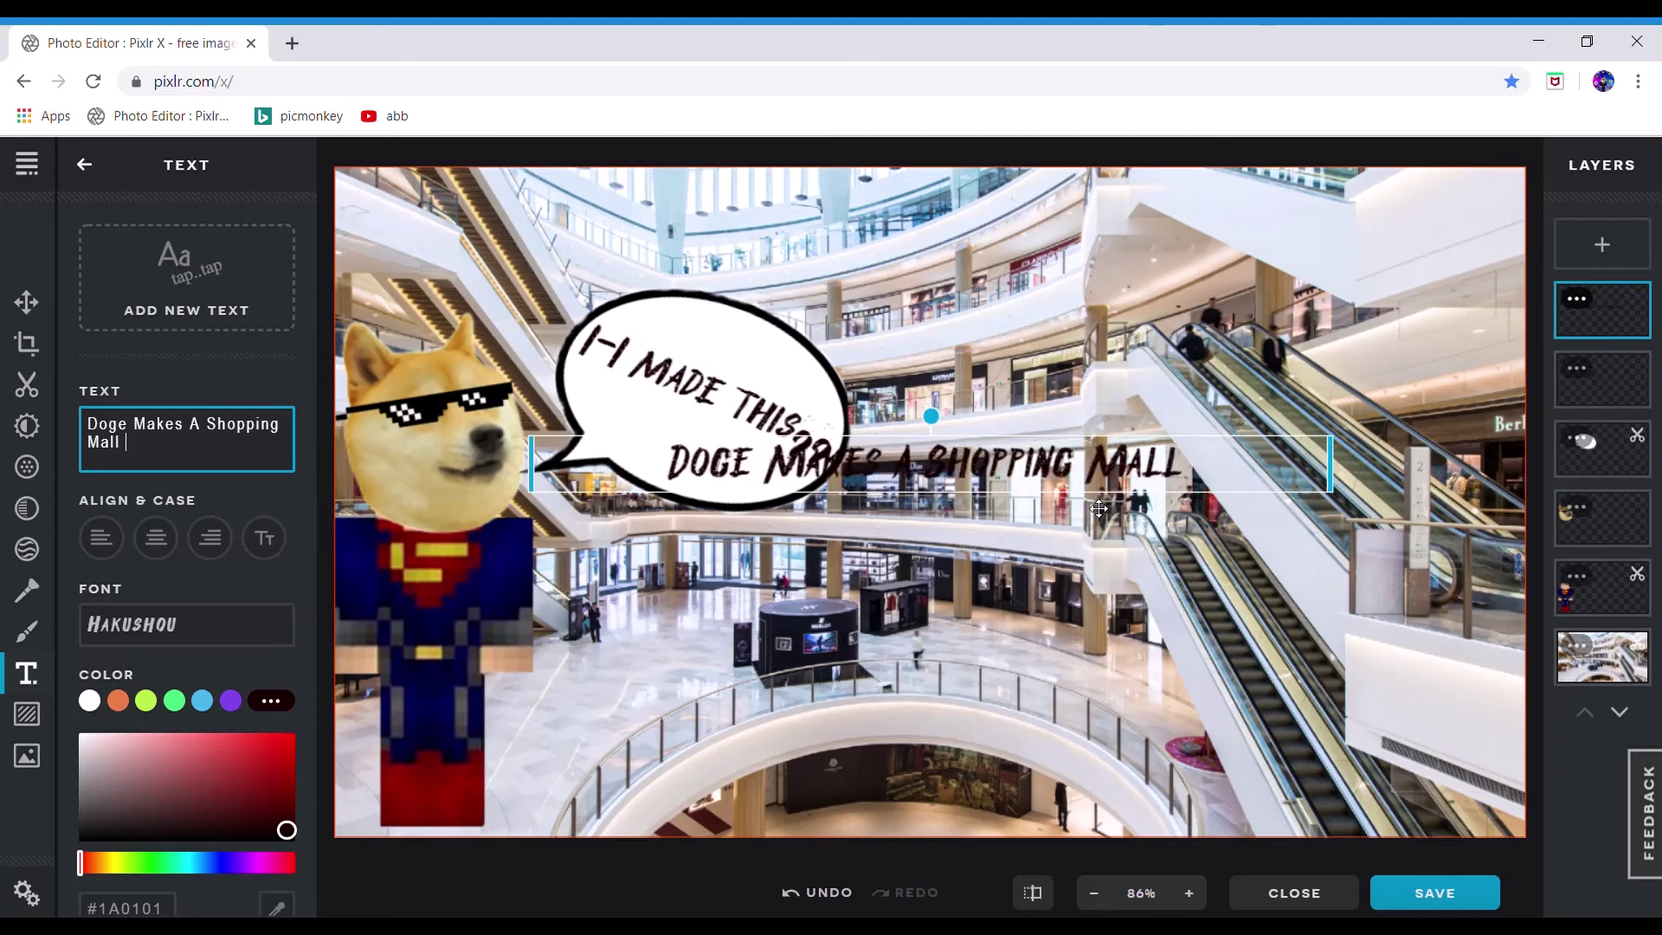
{"action": "type", "text": "in"}
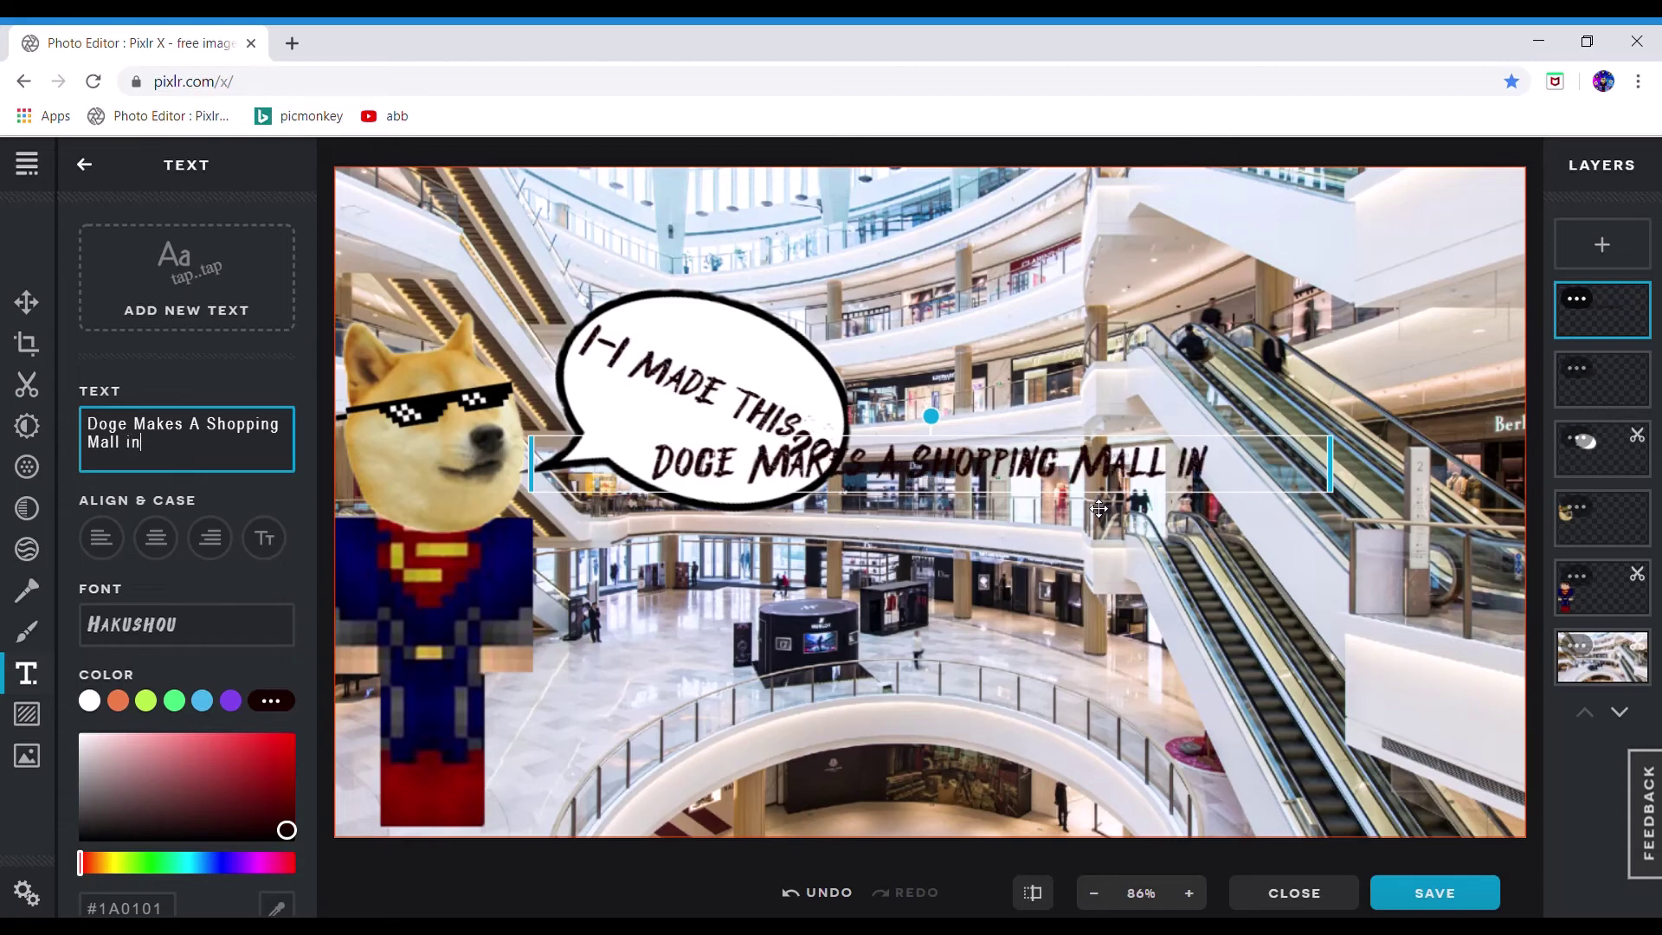
{"action": "type", "text": " ro"}
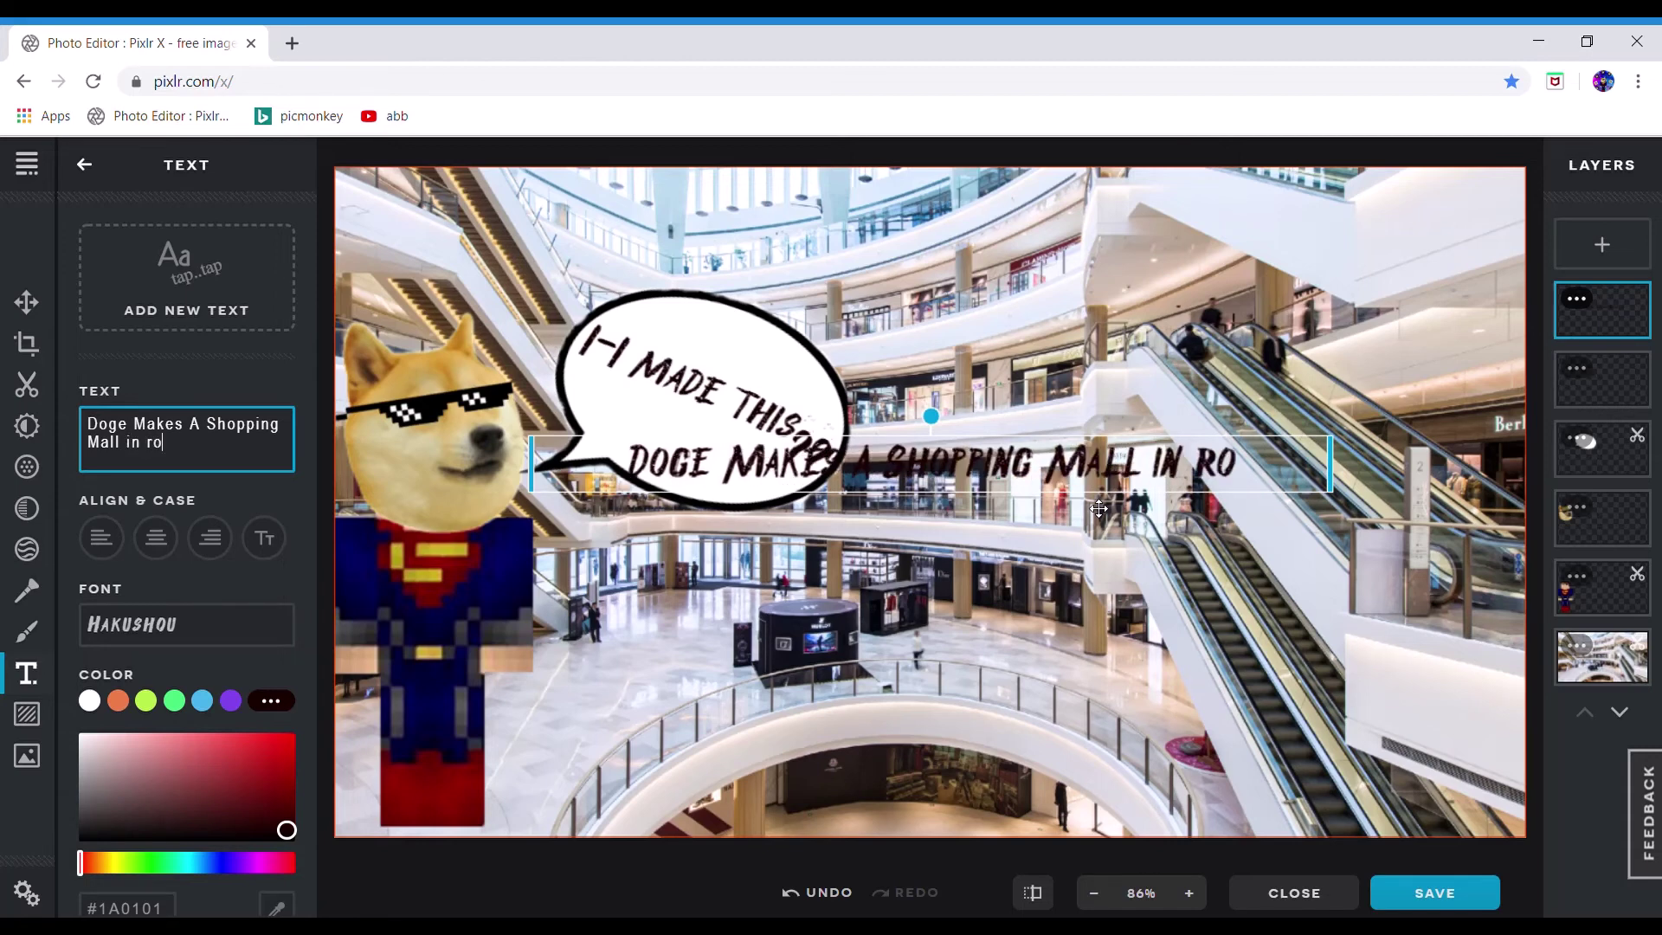
{"action": "type", "text": "blo"}
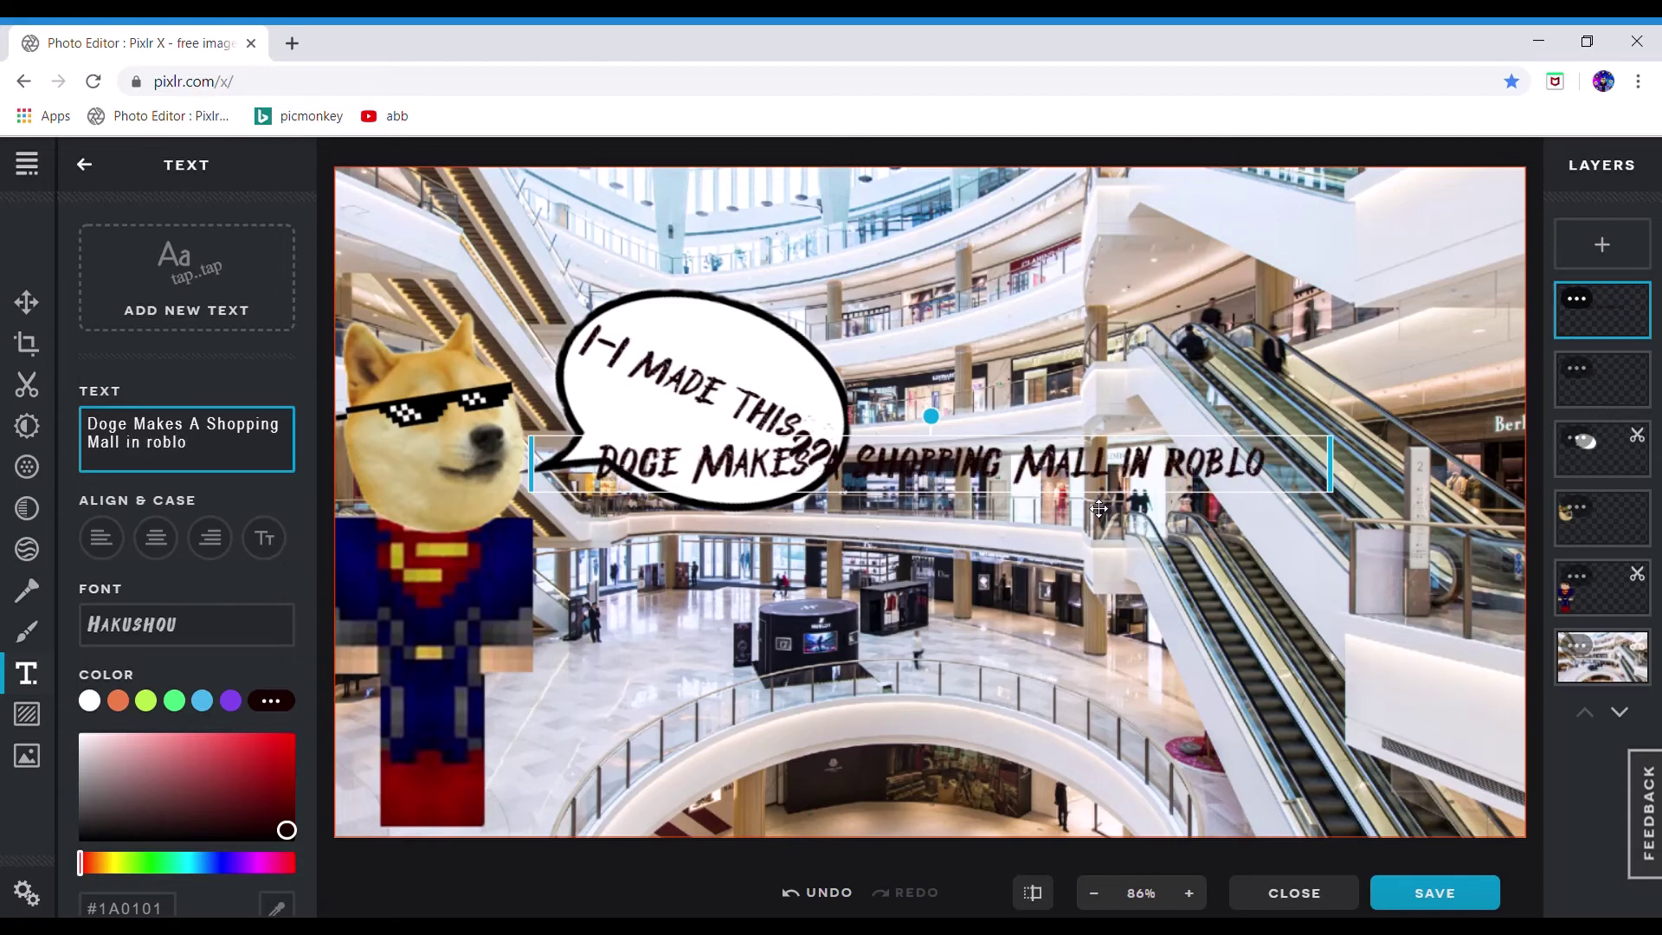
{"action": "type", "text": "x"}
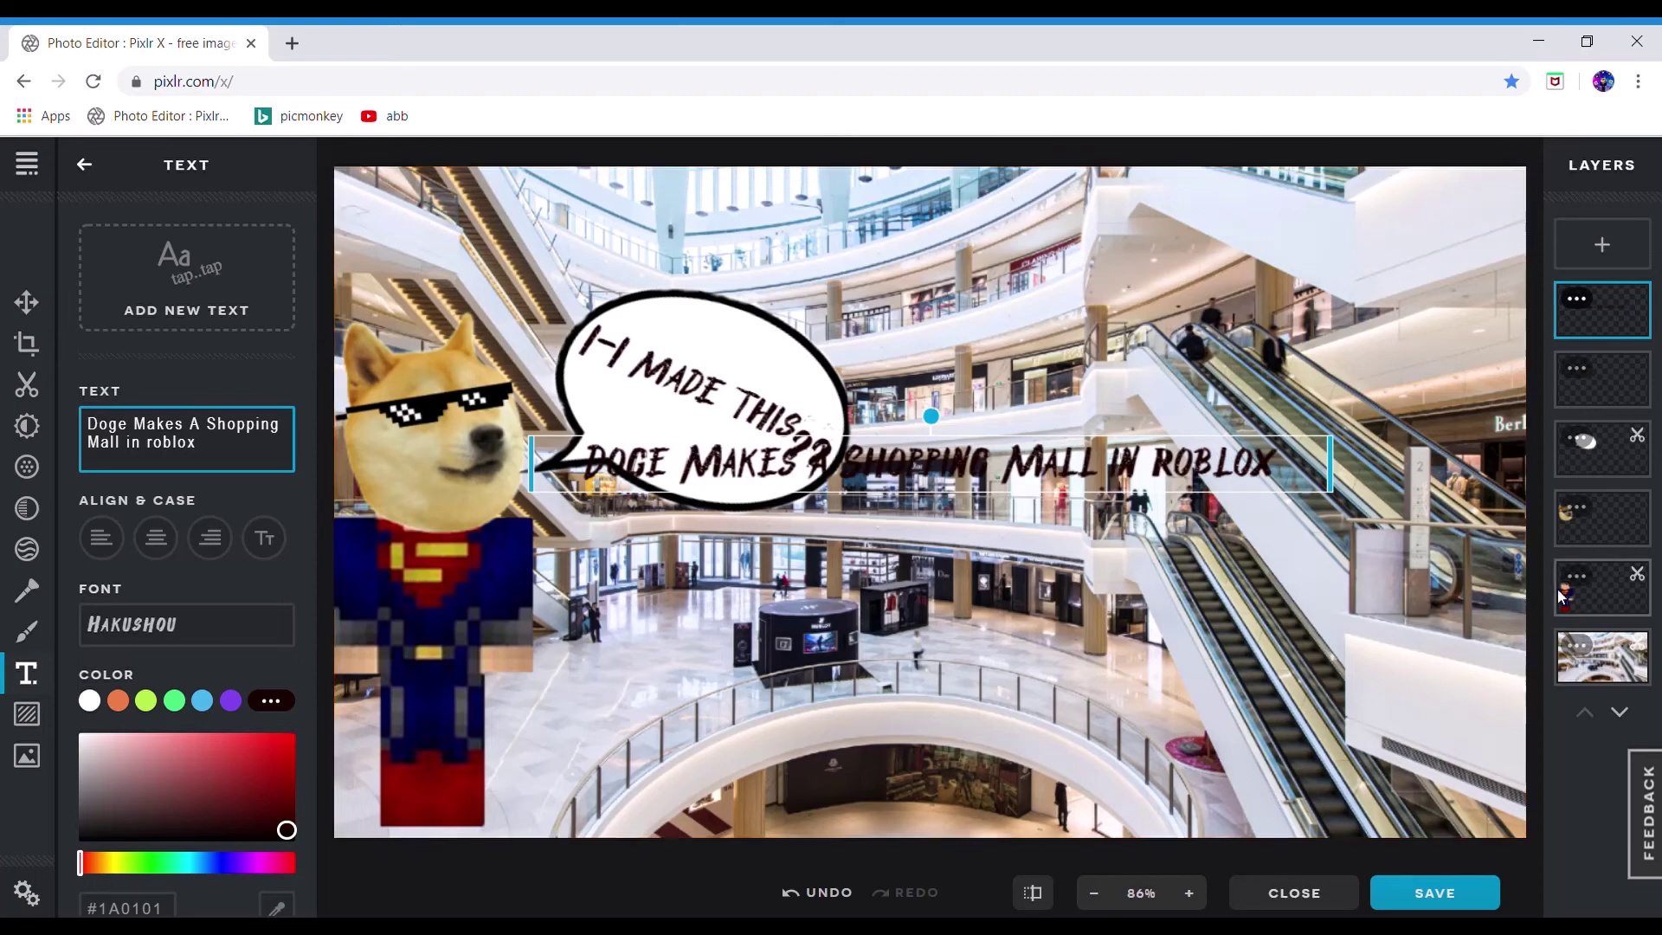
Move the title to the top of the image and set its font to Beornheard
{"action": "left_click_drag", "start_coordinate": [1110, 507], "coordinate": [1090, 208]}
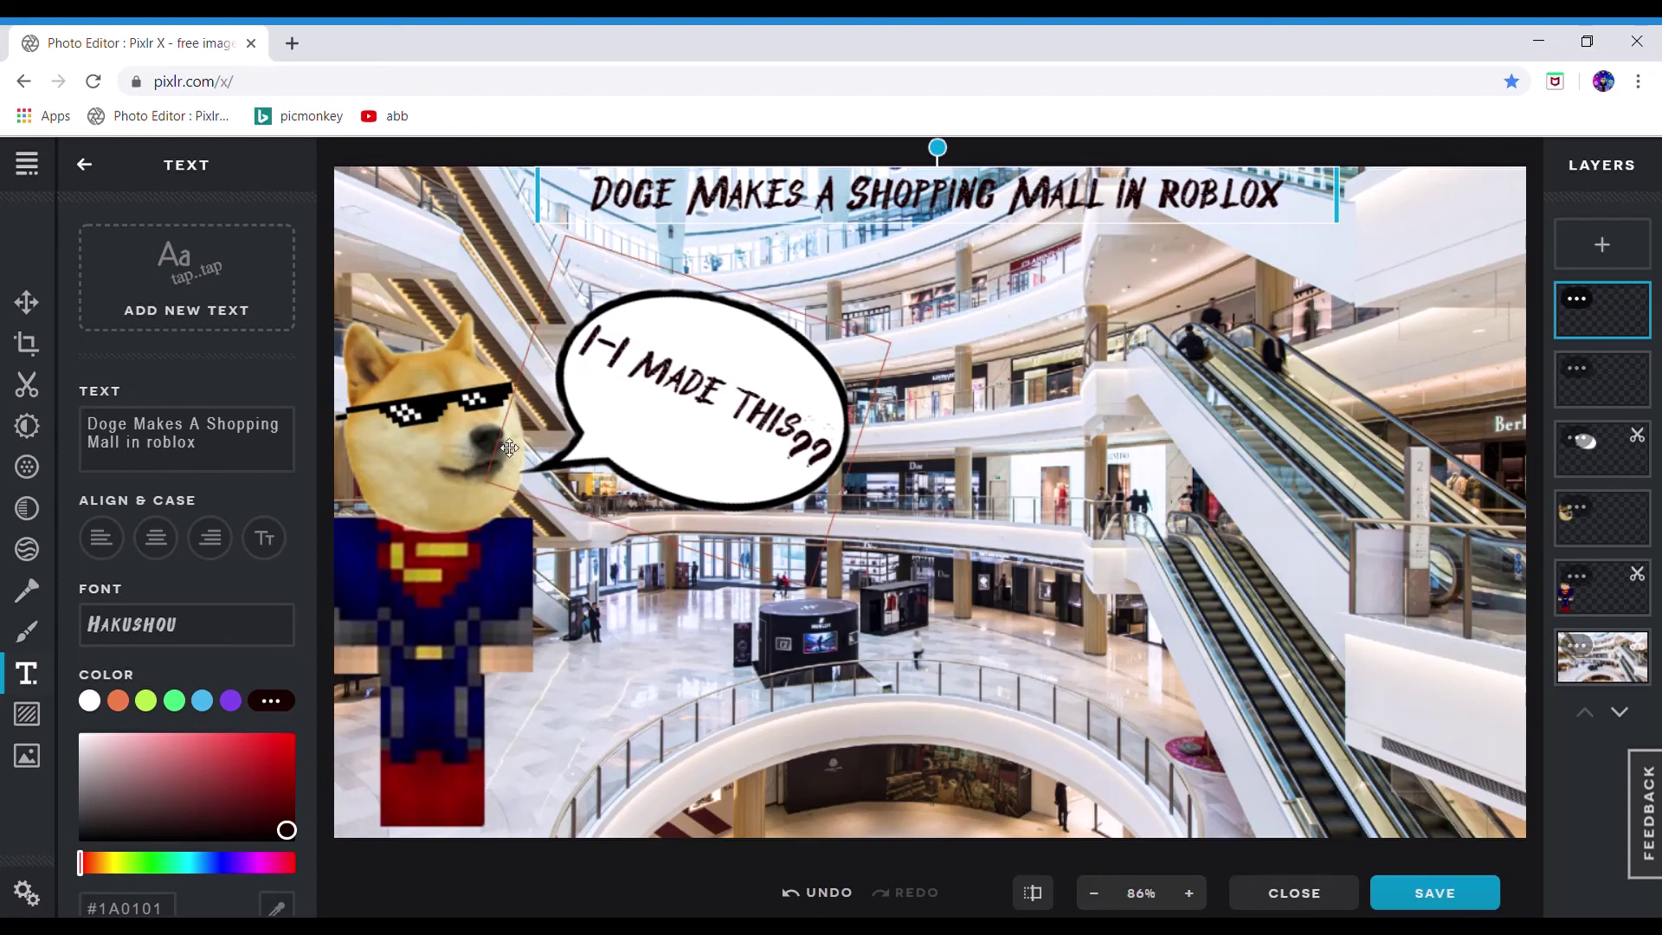
{"action": "left_click", "coordinate": [273, 633]}
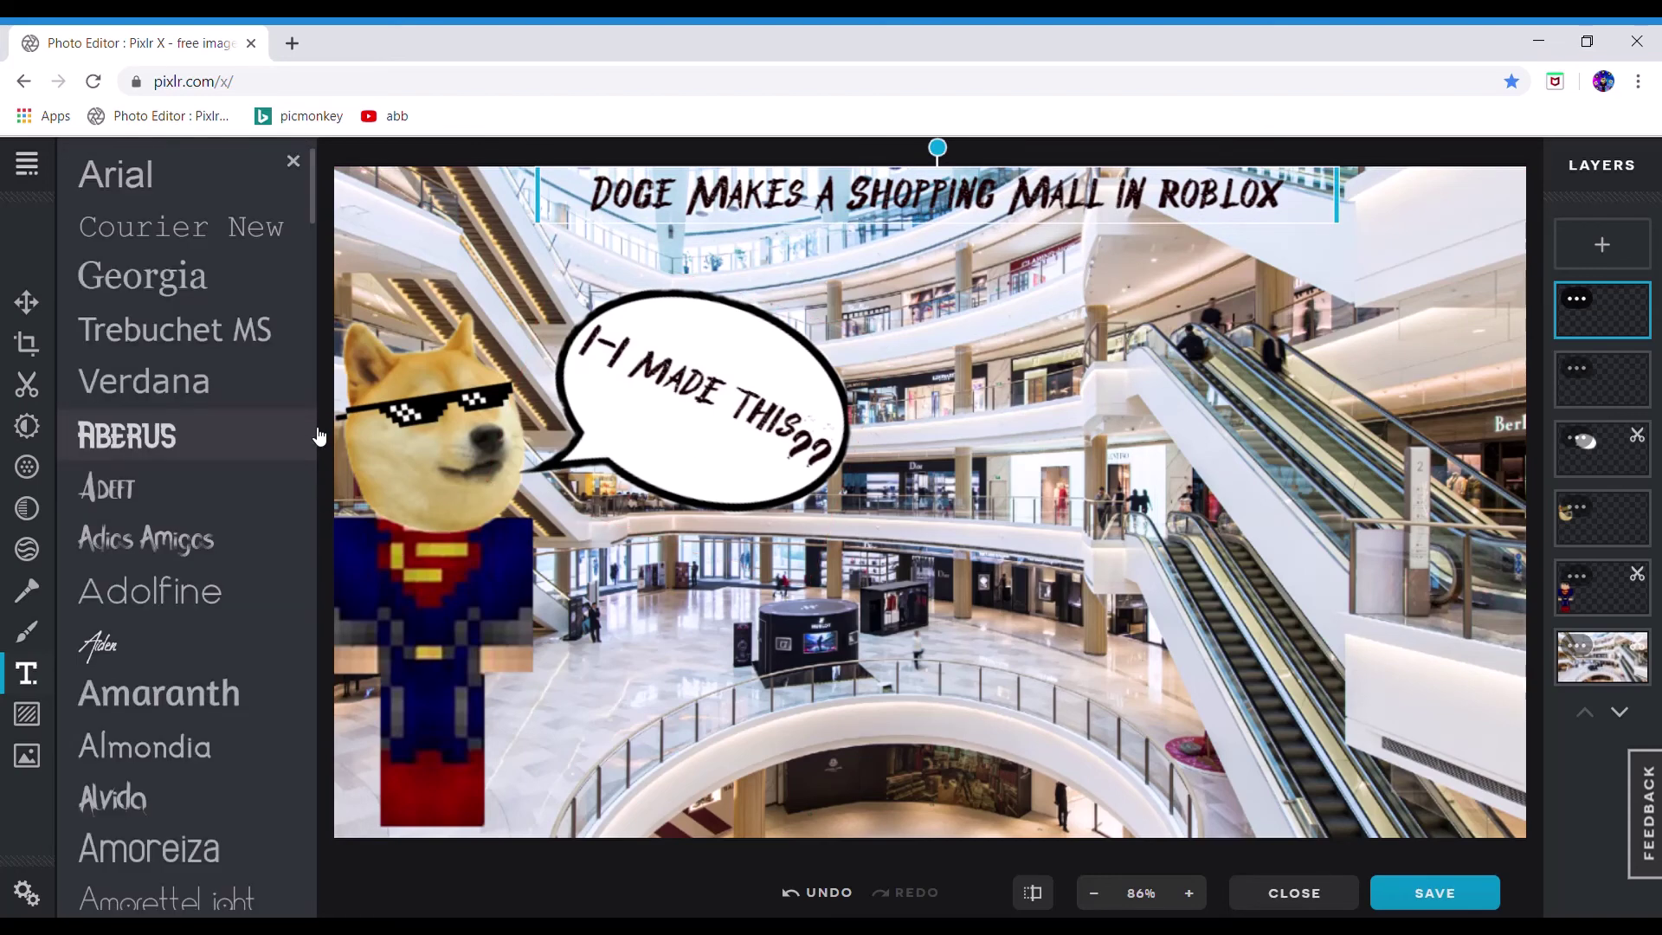
{"action": "left_click_drag", "start_coordinate": [318, 208], "coordinate": [336, 279]}
{"action": "left_click", "coordinate": [254, 559]}
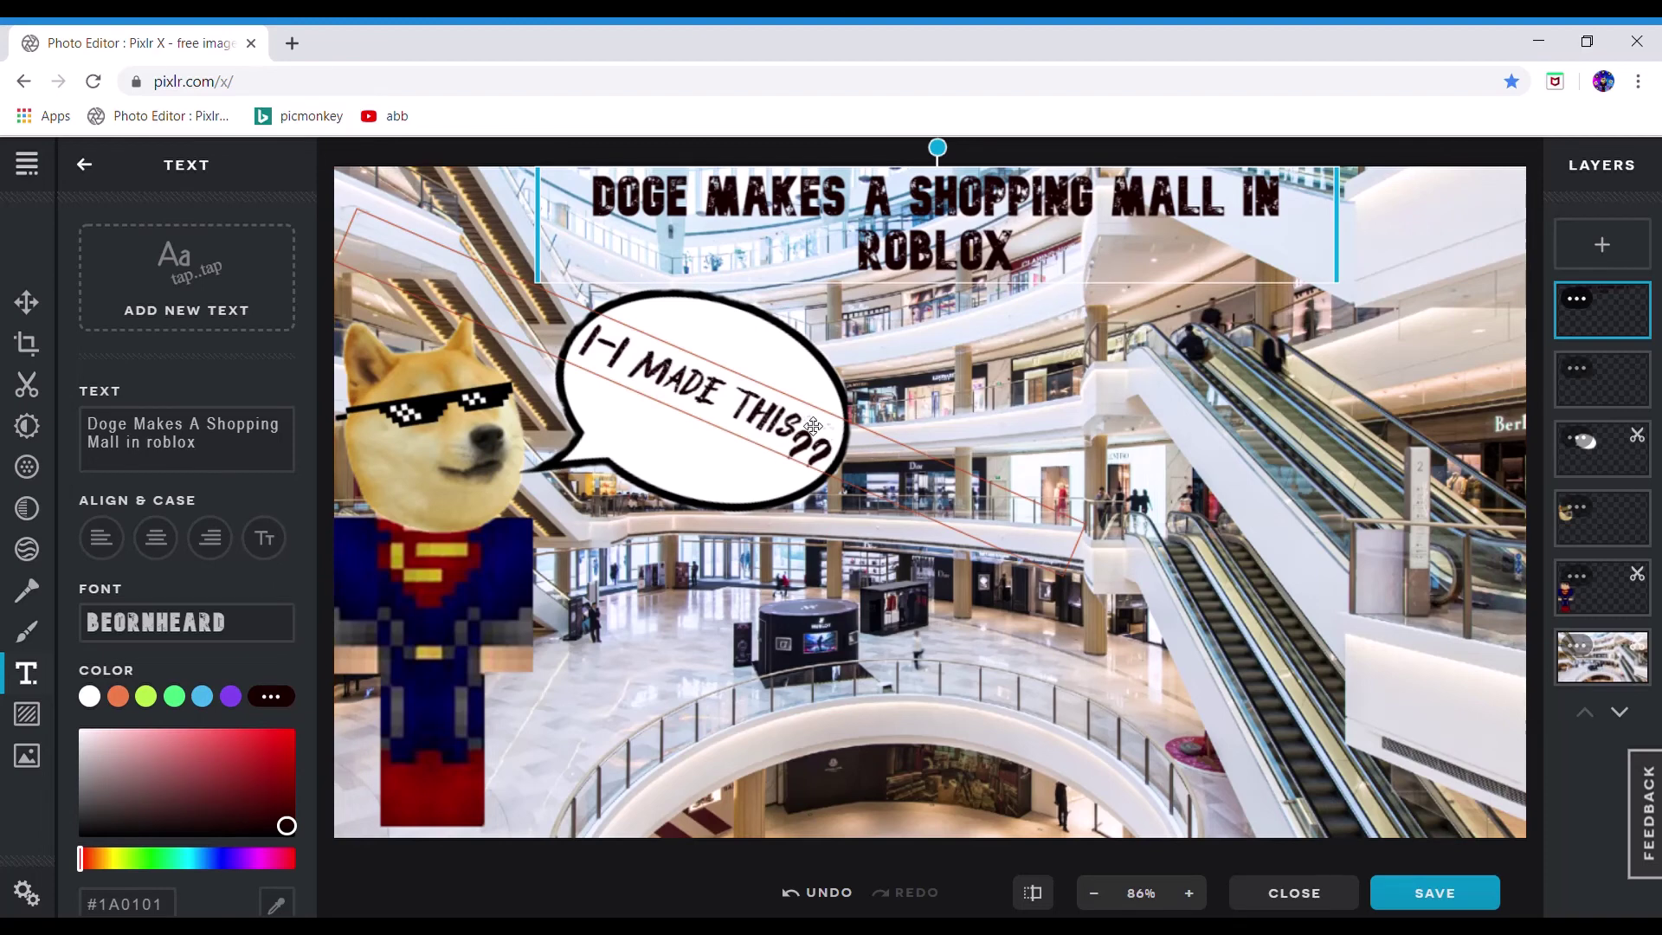
Scroll through the font list to browse other fonts for the title
{"action": "left_click", "coordinate": [260, 637]}
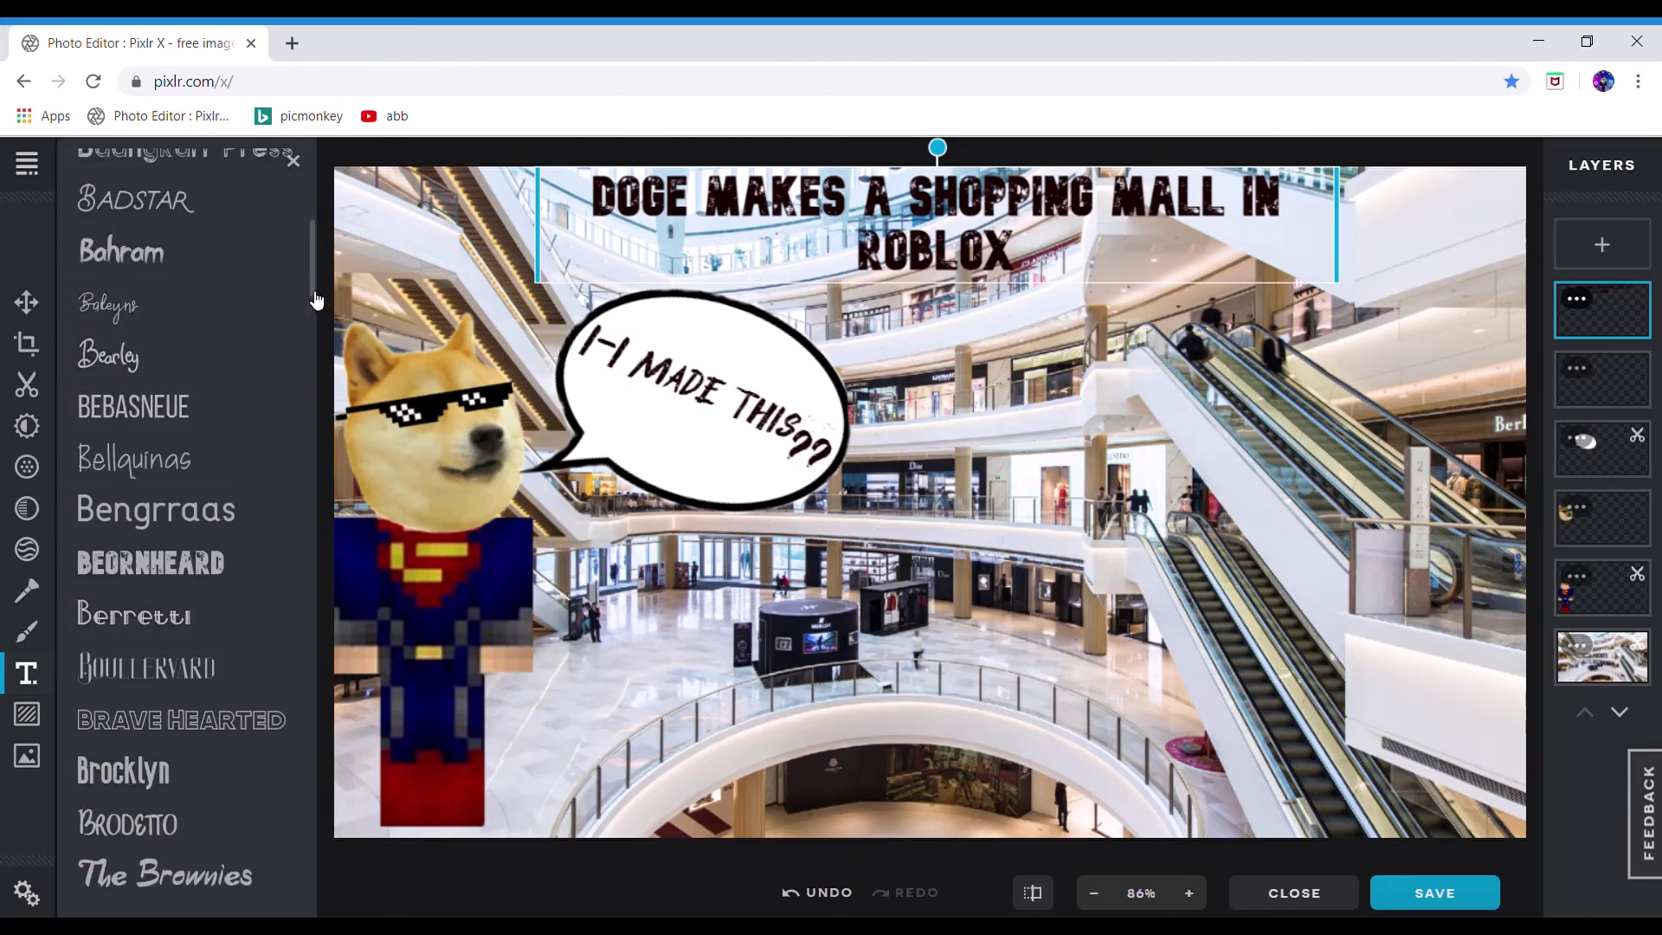
{"action": "scroll", "coordinate": [318, 306], "scroll_direction": "down", "scroll_amount": 1}
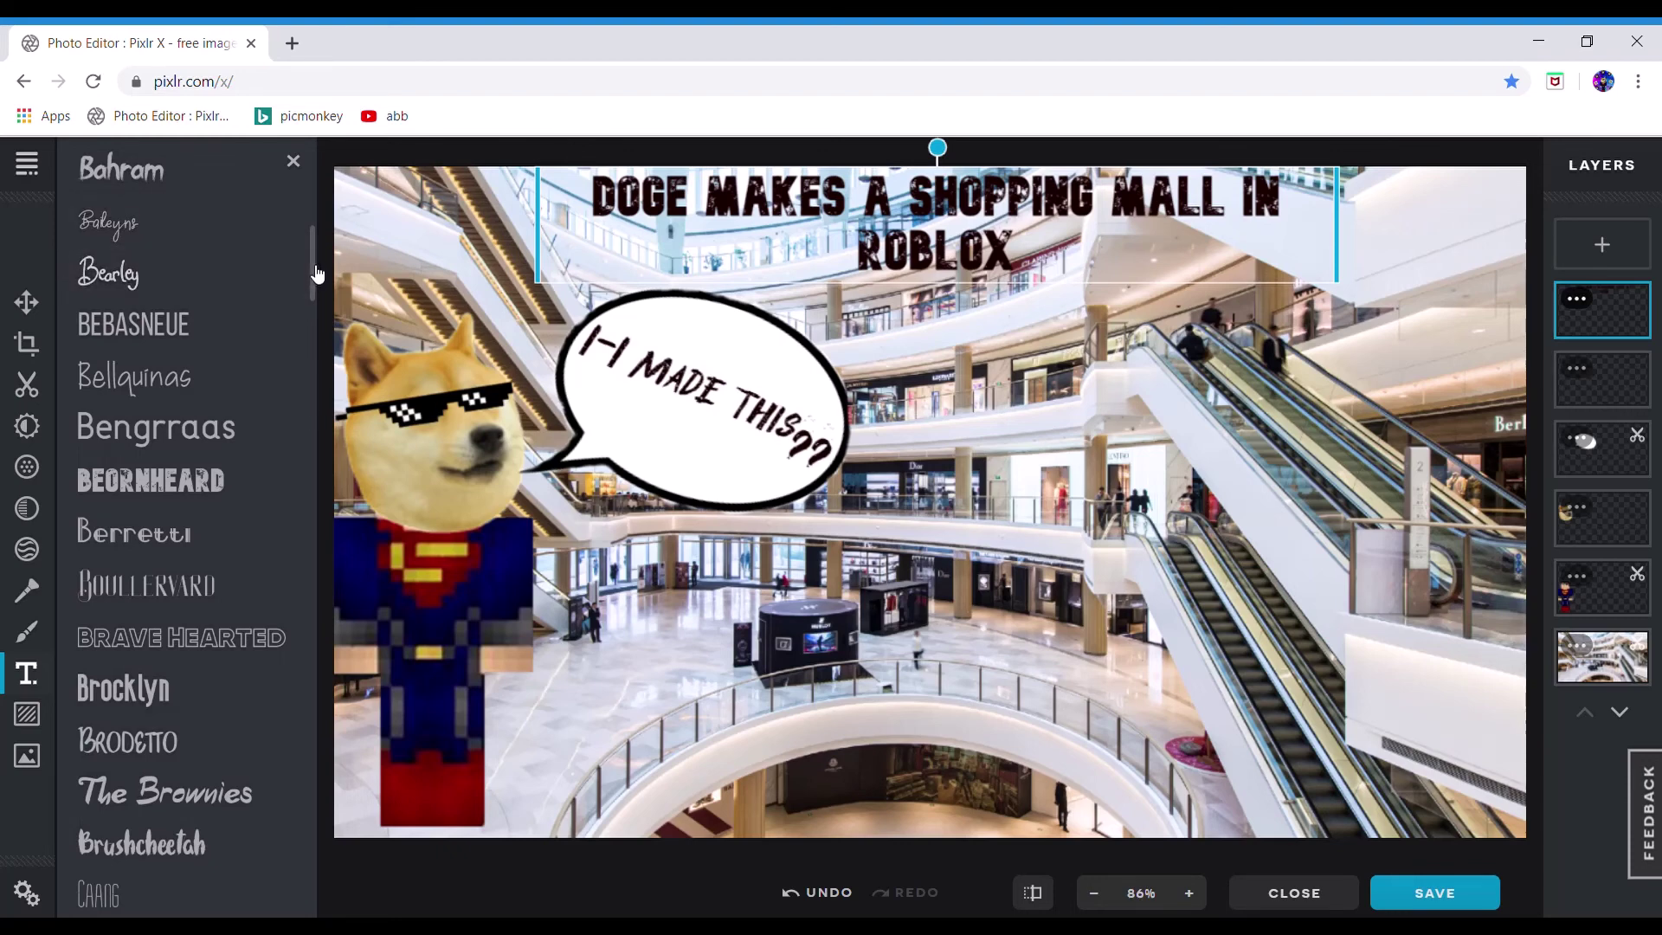
{"action": "scroll", "coordinate": [318, 292], "scroll_direction": "down", "scroll_amount": 4}
{"action": "scroll", "coordinate": [318, 292], "scroll_direction": "down", "scroll_amount": 2}
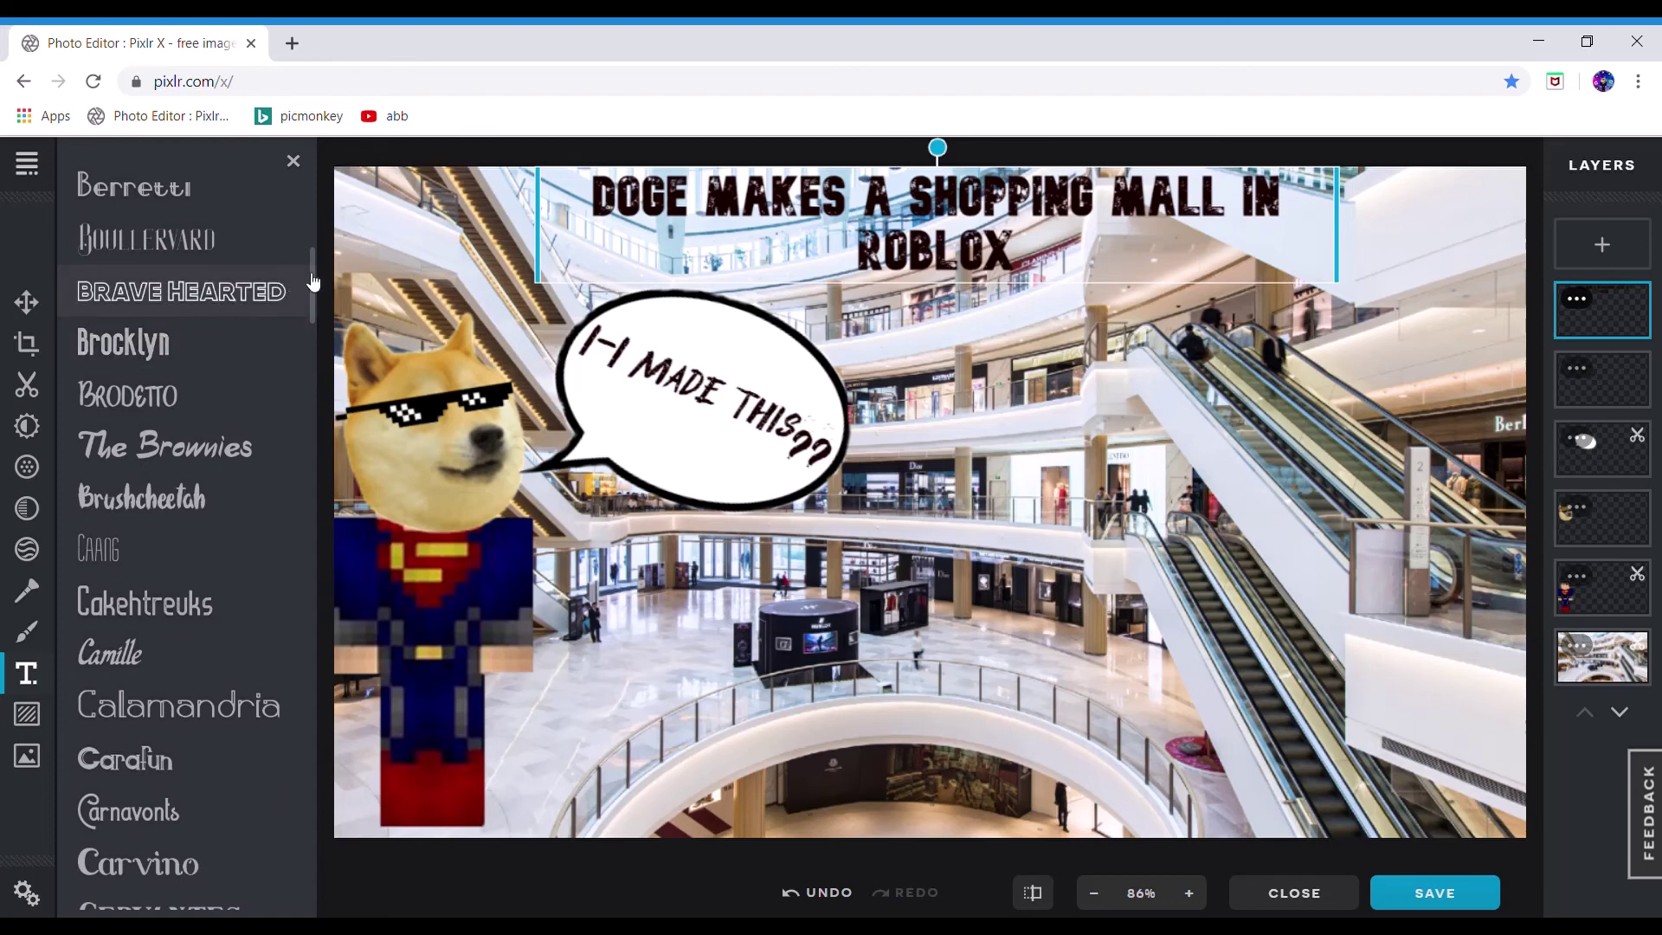
{"action": "scroll", "coordinate": [320, 301], "scroll_direction": "down", "scroll_amount": 3}
{"action": "scroll", "coordinate": [320, 301], "scroll_direction": "down", "scroll_amount": 4}
{"action": "scroll", "coordinate": [319, 312], "scroll_direction": "down", "scroll_amount": 3}
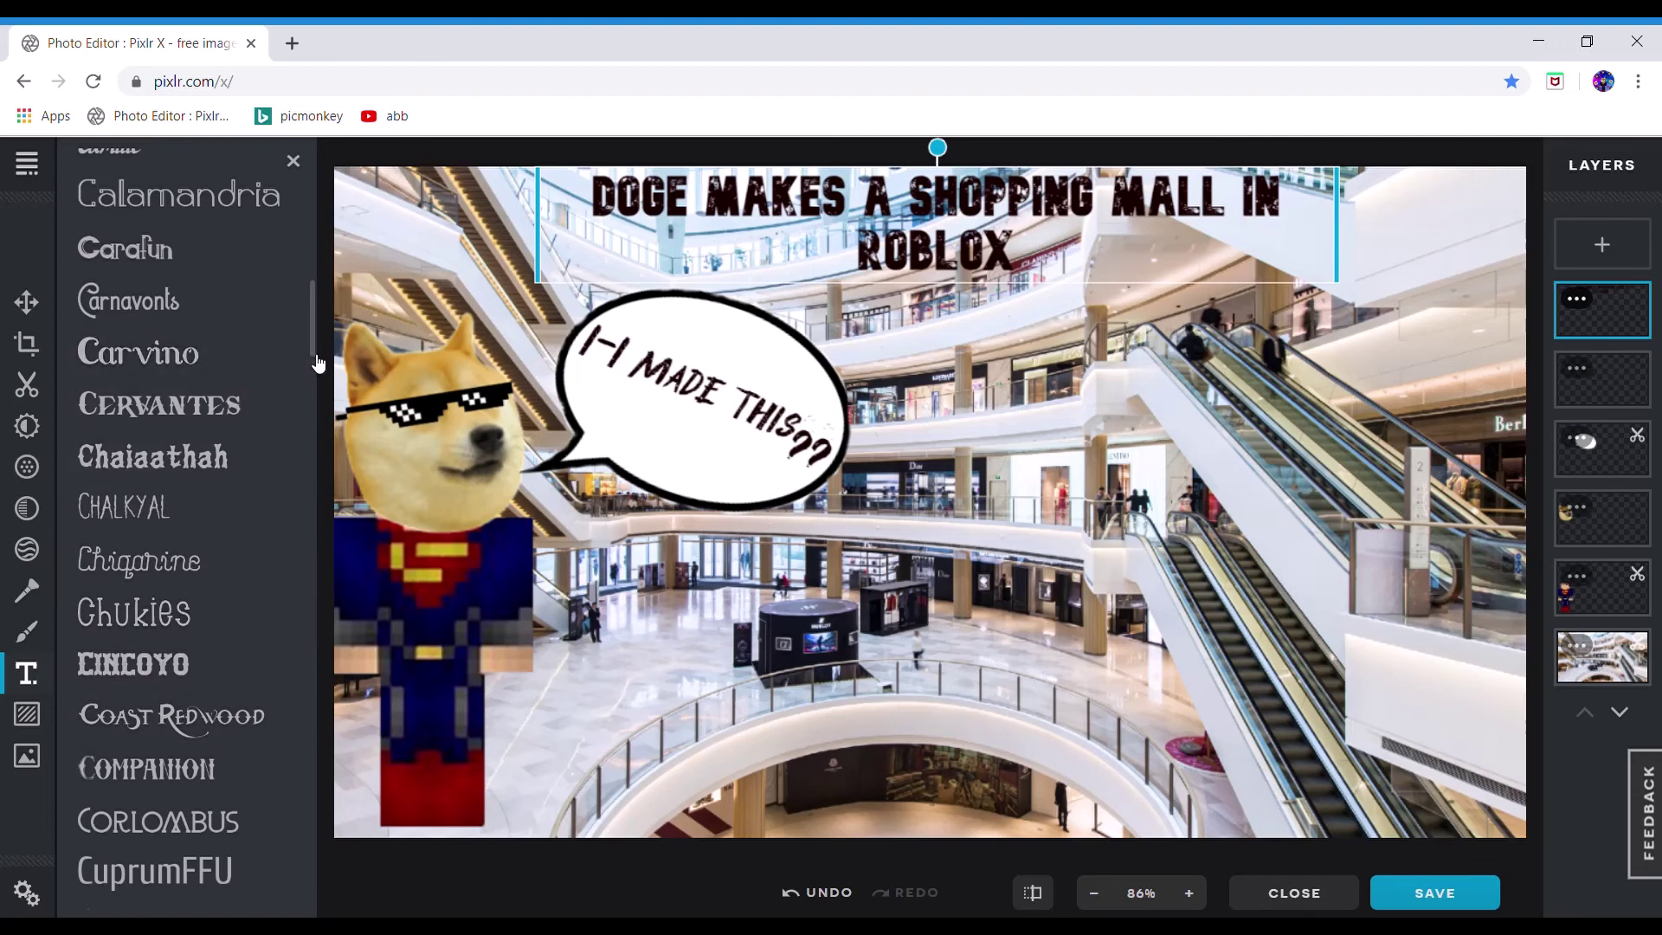
{"action": "scroll", "coordinate": [319, 362], "scroll_direction": "down", "scroll_amount": 7}
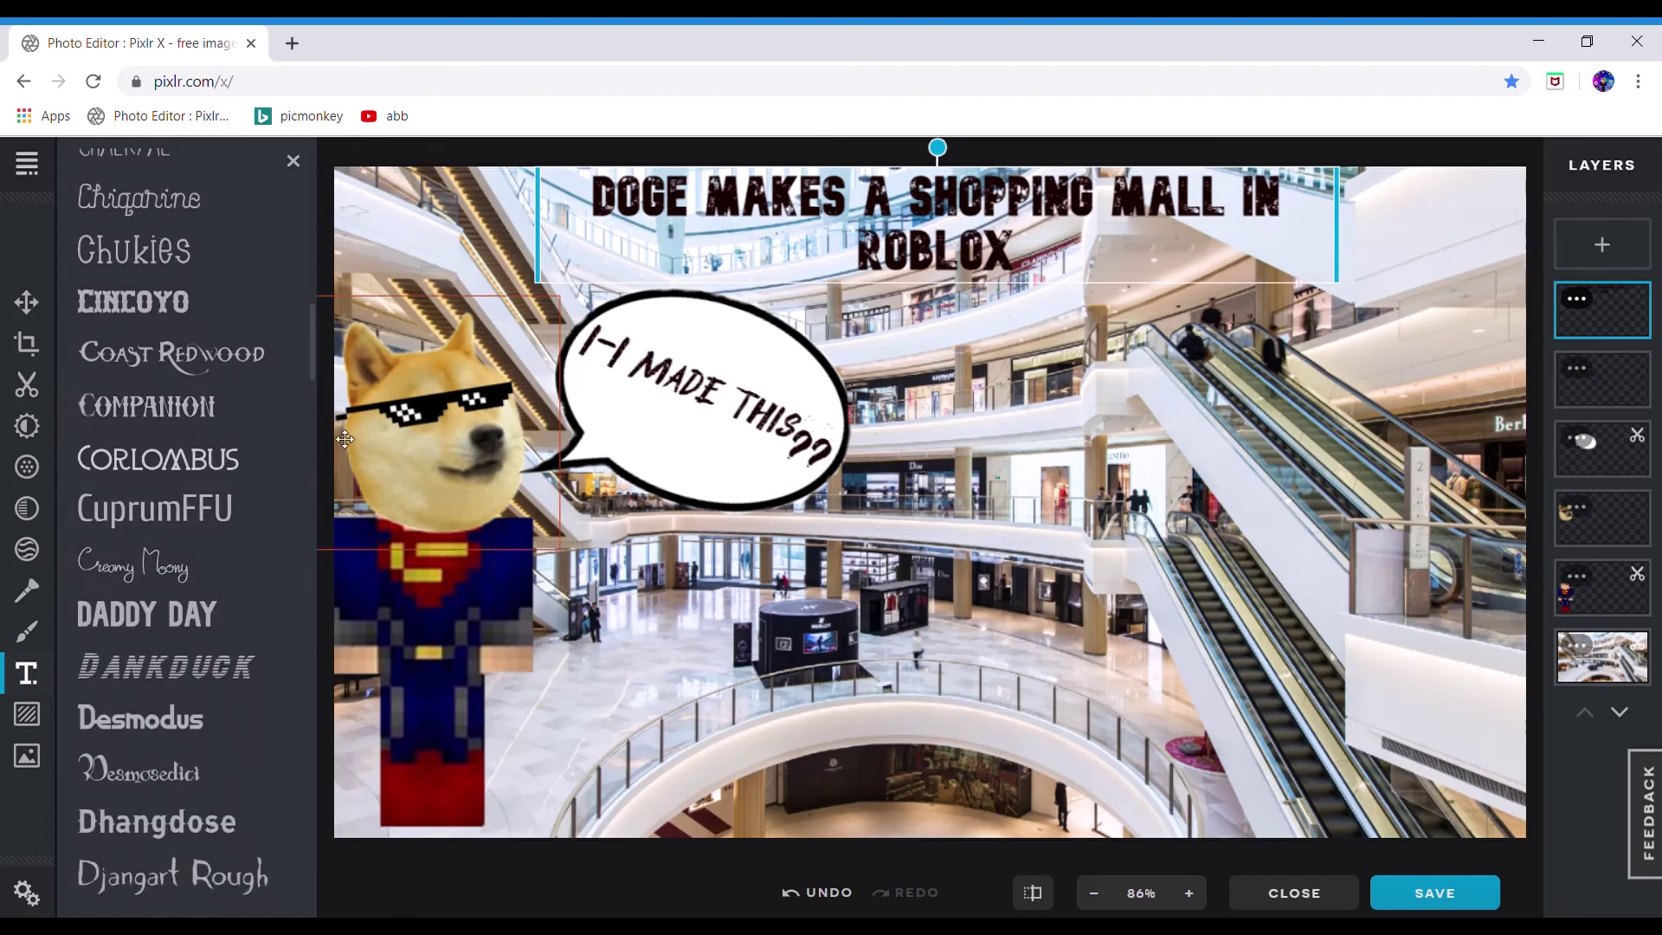
{"action": "left_click_drag", "start_coordinate": [313, 364], "coordinate": [297, 163]}
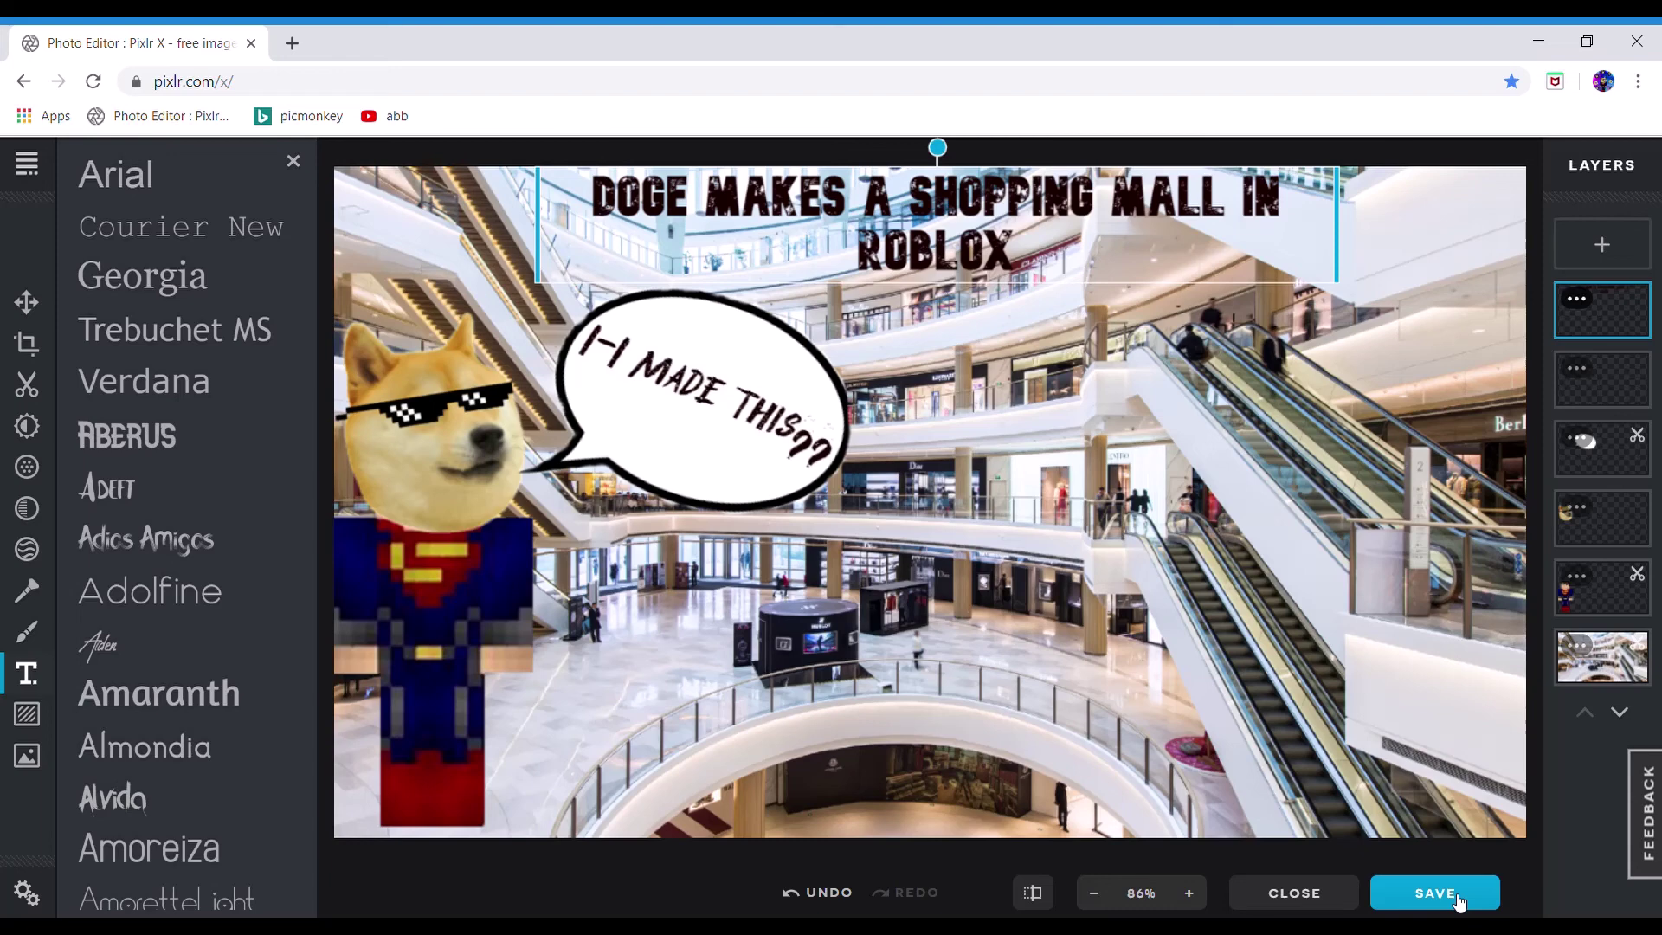
Try a pink Memphis shape over the escalators, then delete both shape layers
{"action": "left_click", "coordinate": [29, 726]}
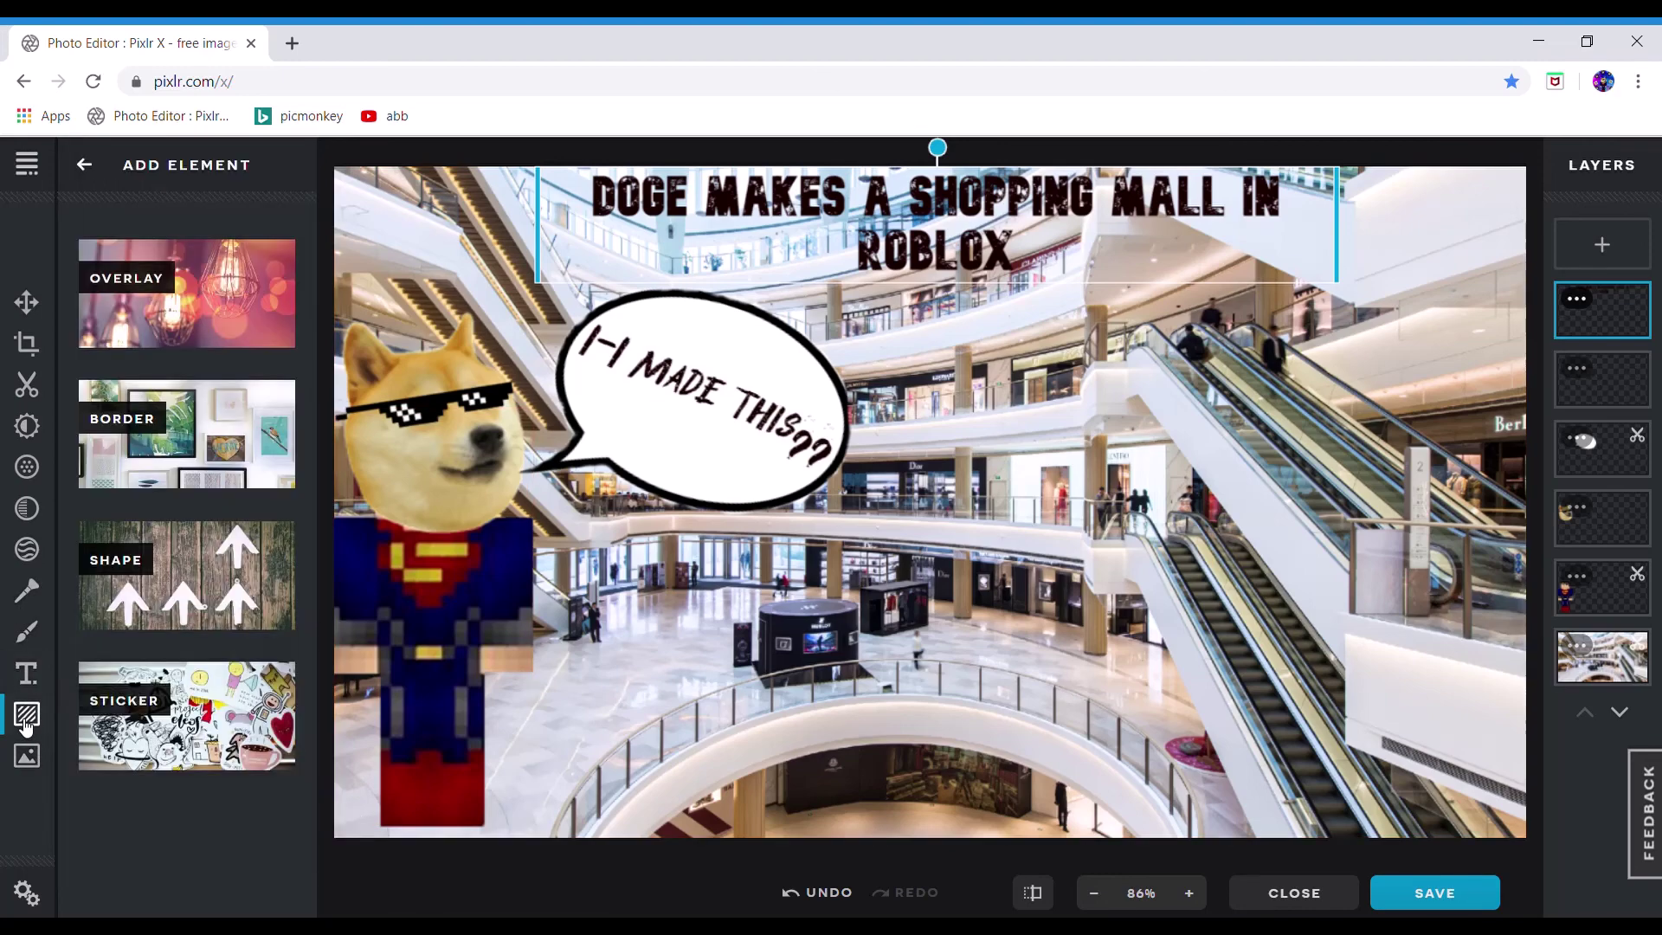
{"action": "left_click", "coordinate": [167, 532]}
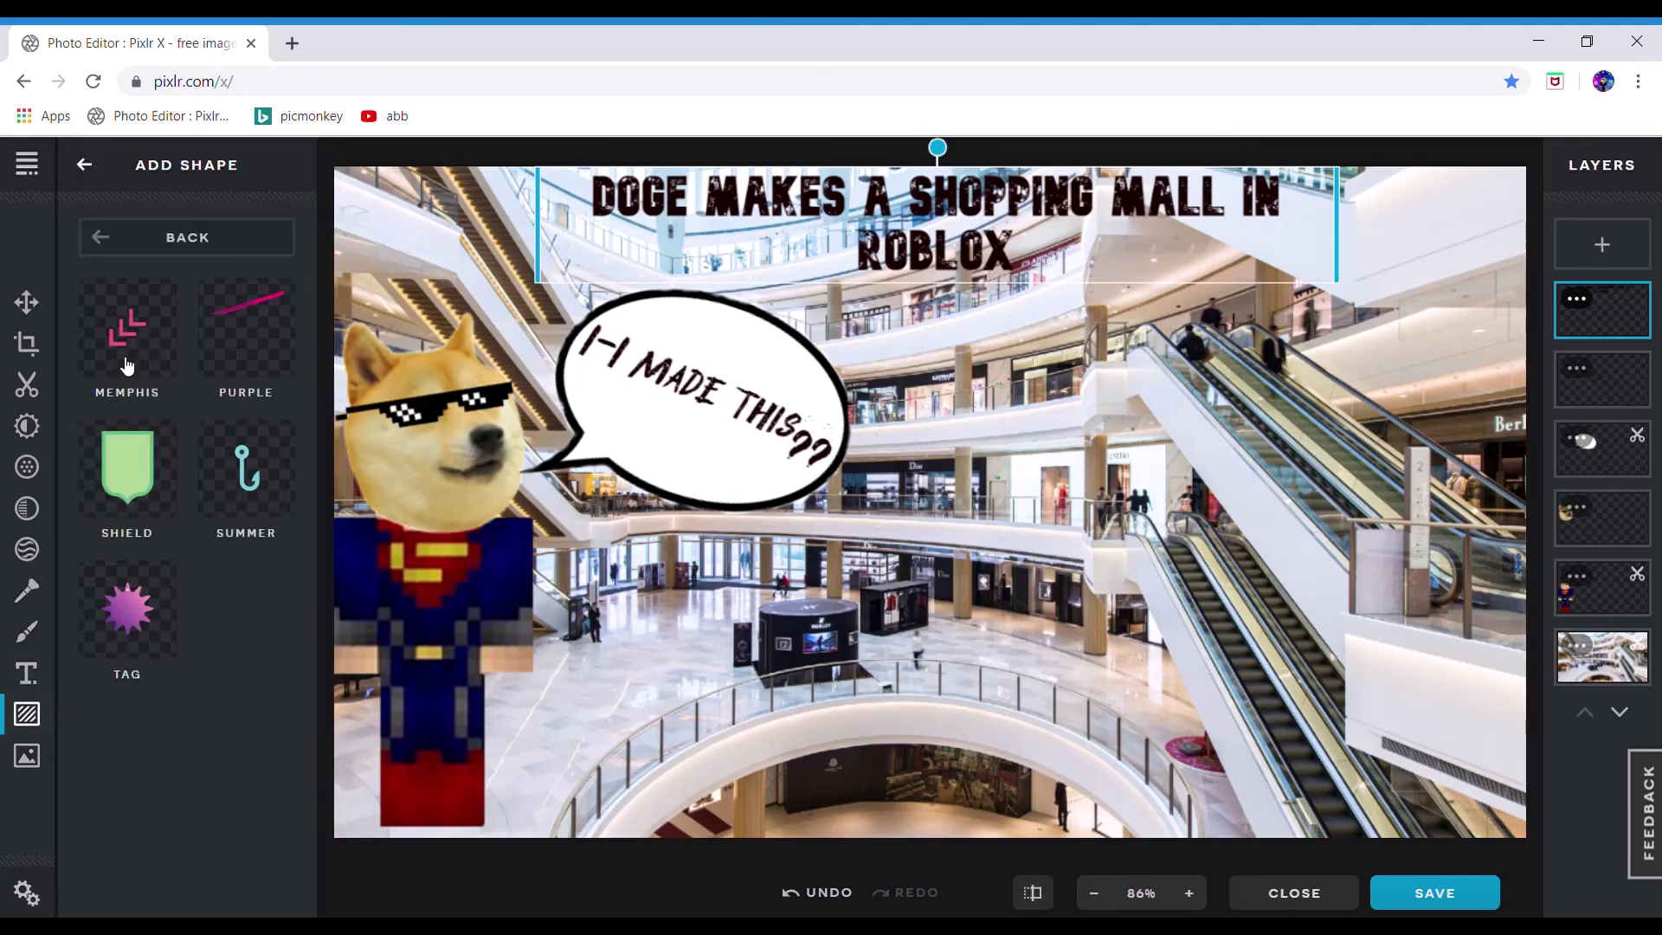
{"action": "left_click", "coordinate": [128, 363]}
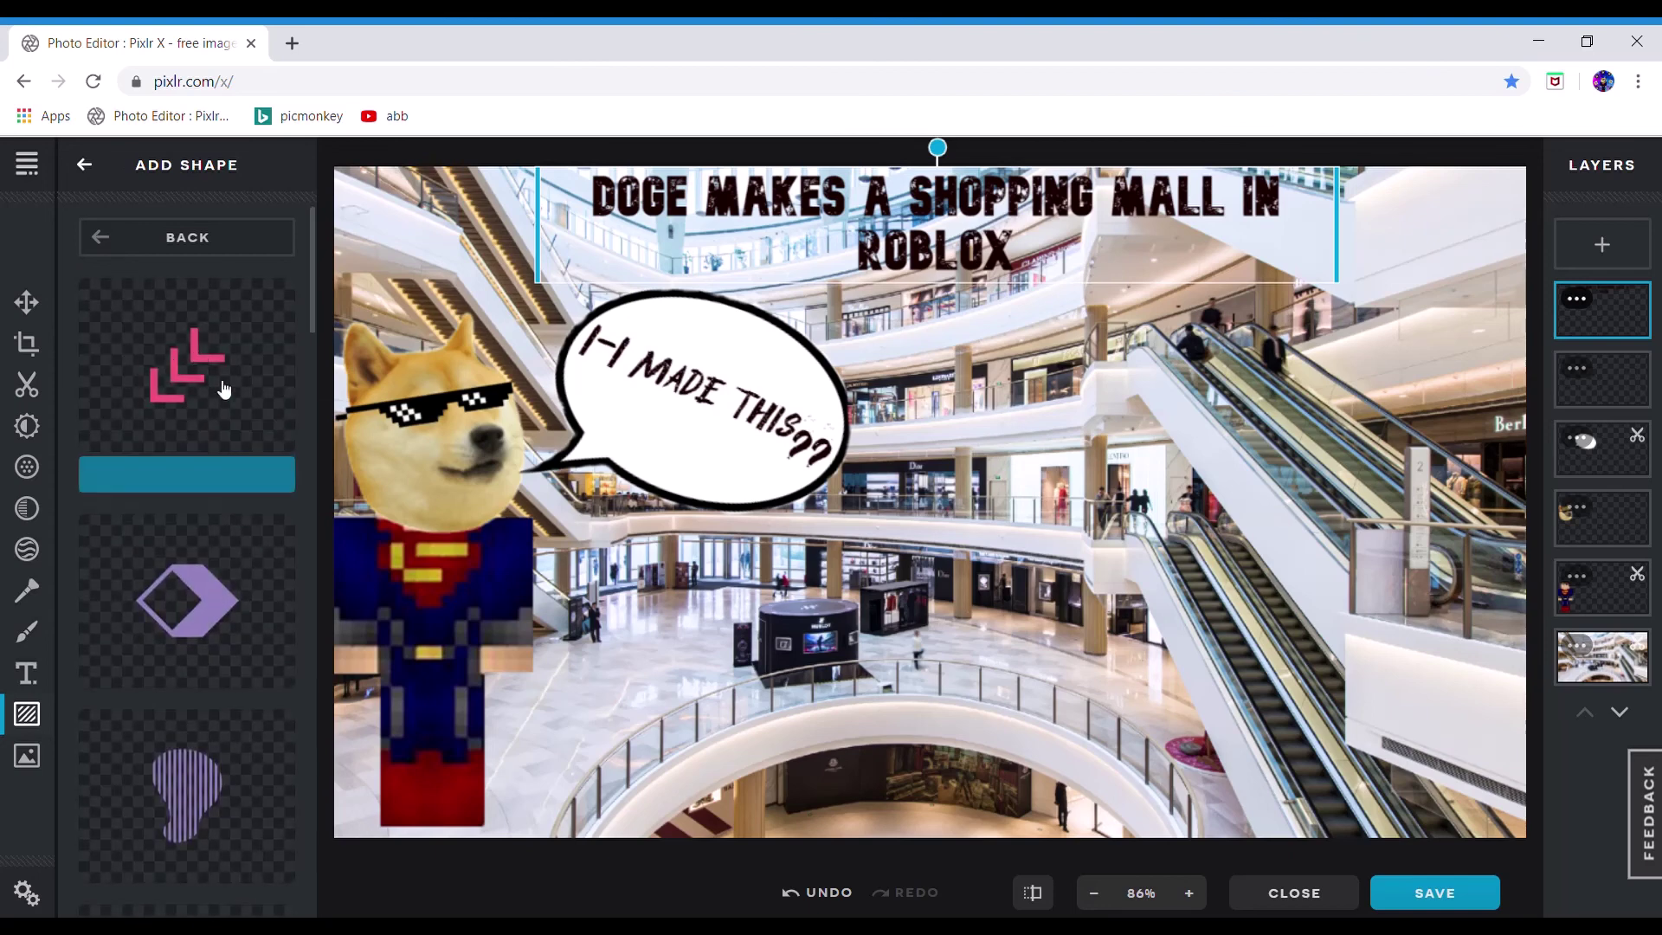
{"action": "left_click", "coordinate": [253, 490]}
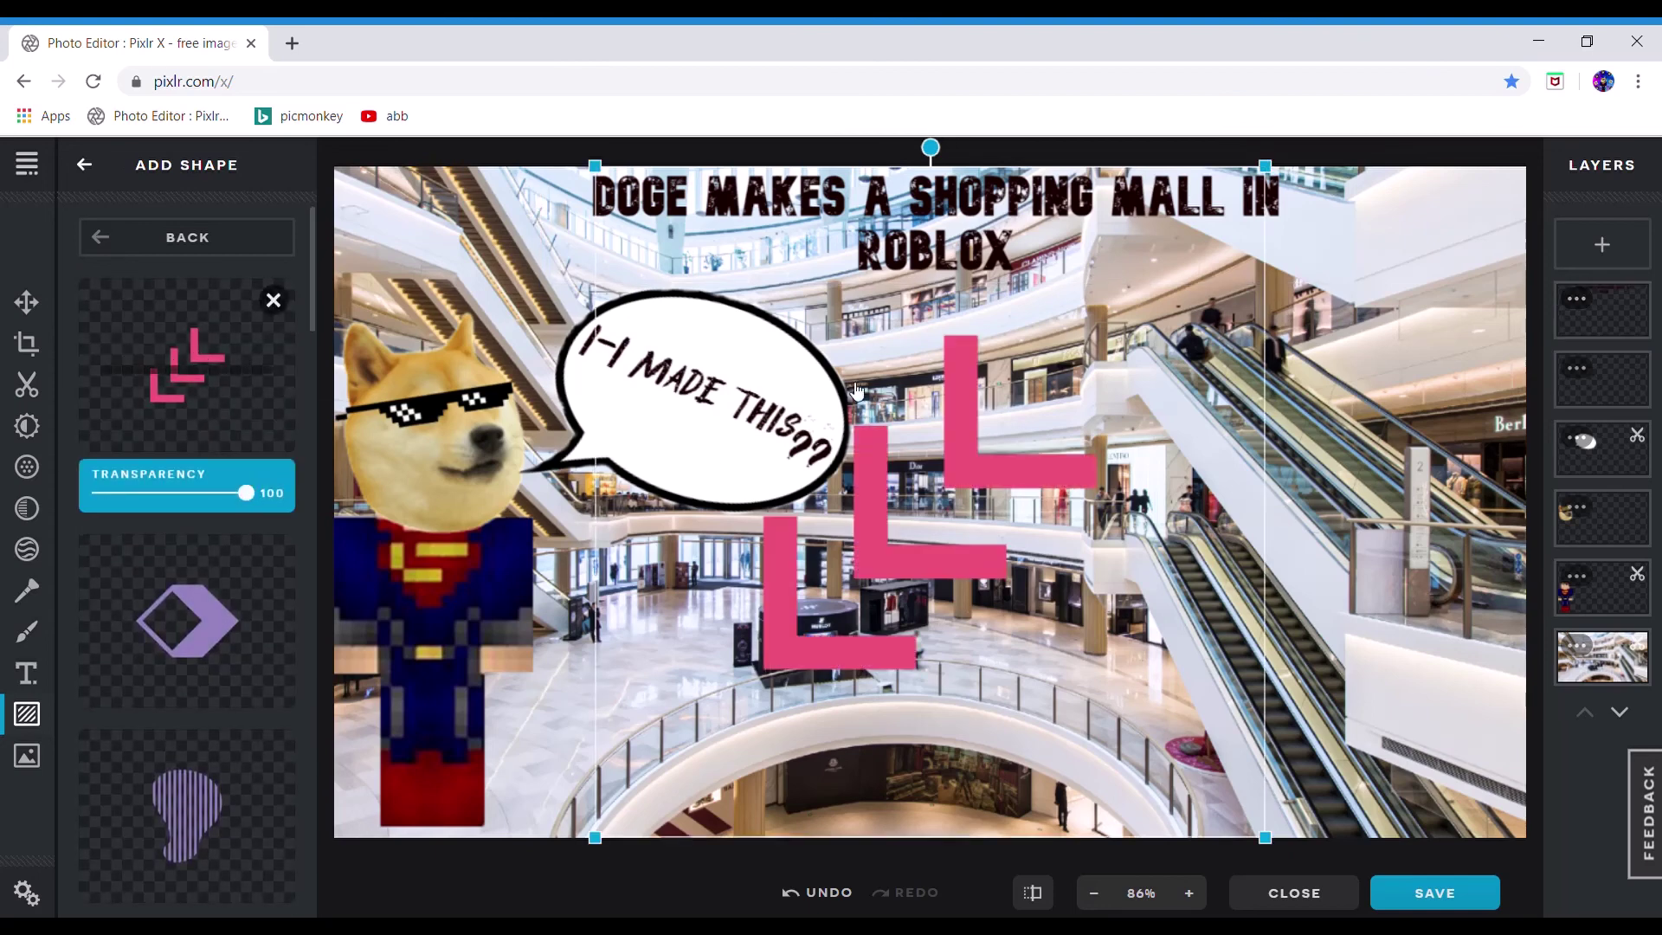
{"action": "left_click_drag", "start_coordinate": [920, 437], "coordinate": [1300, 508]}
{"action": "key", "text": "Delete"}
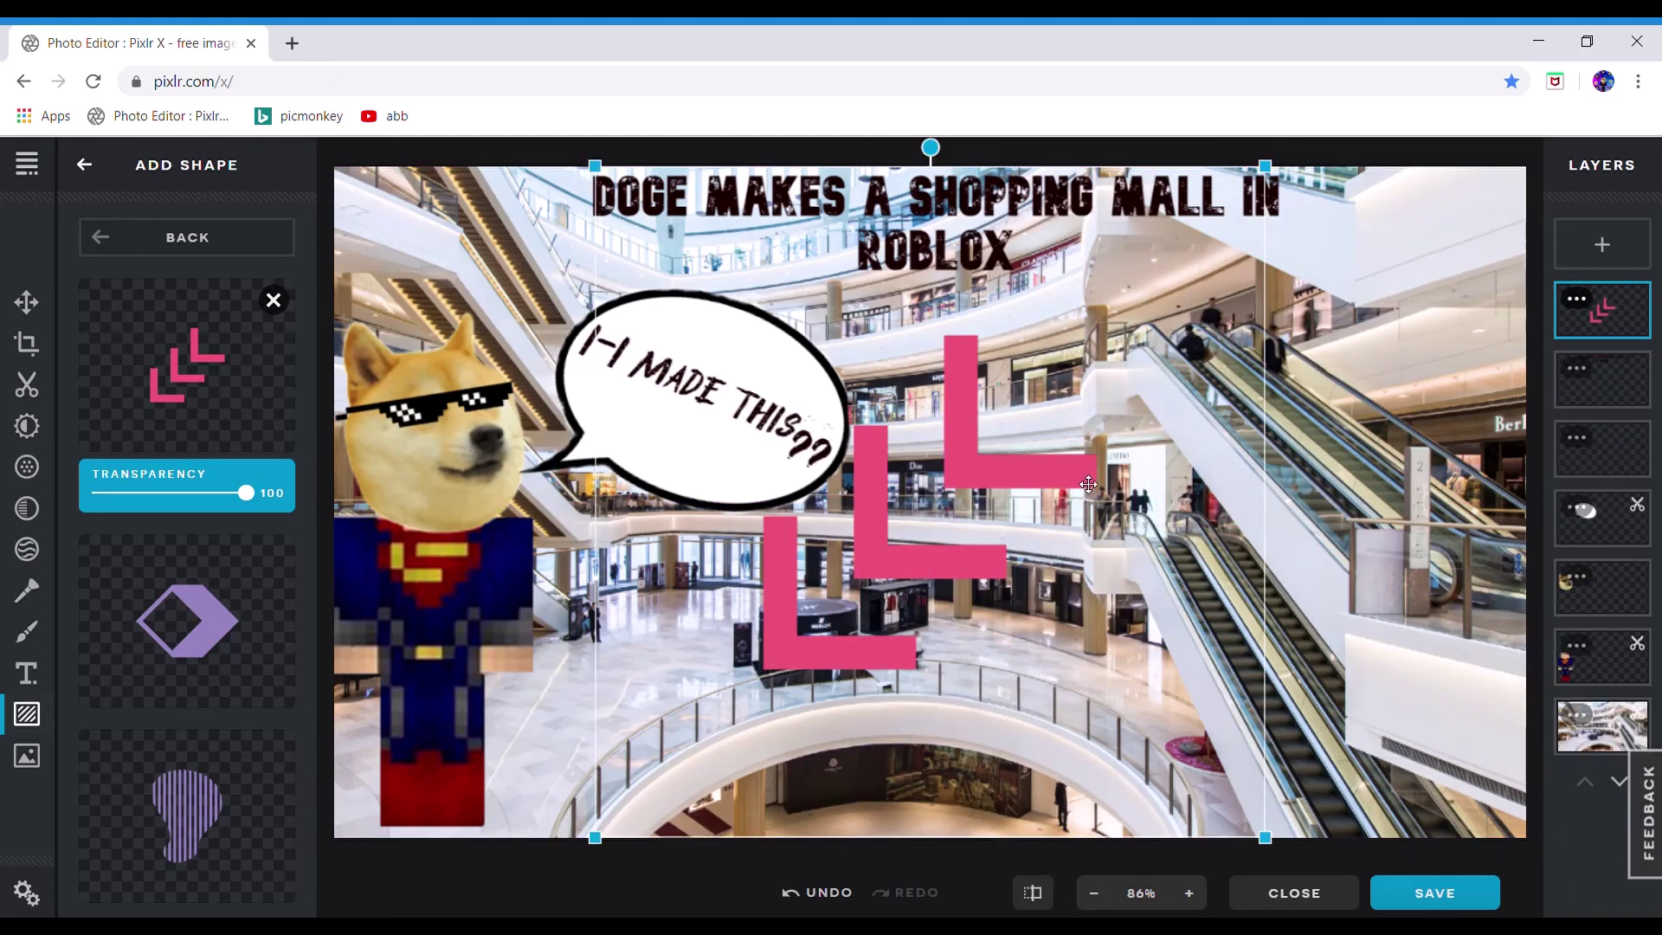
{"action": "key", "text": "Delete"}
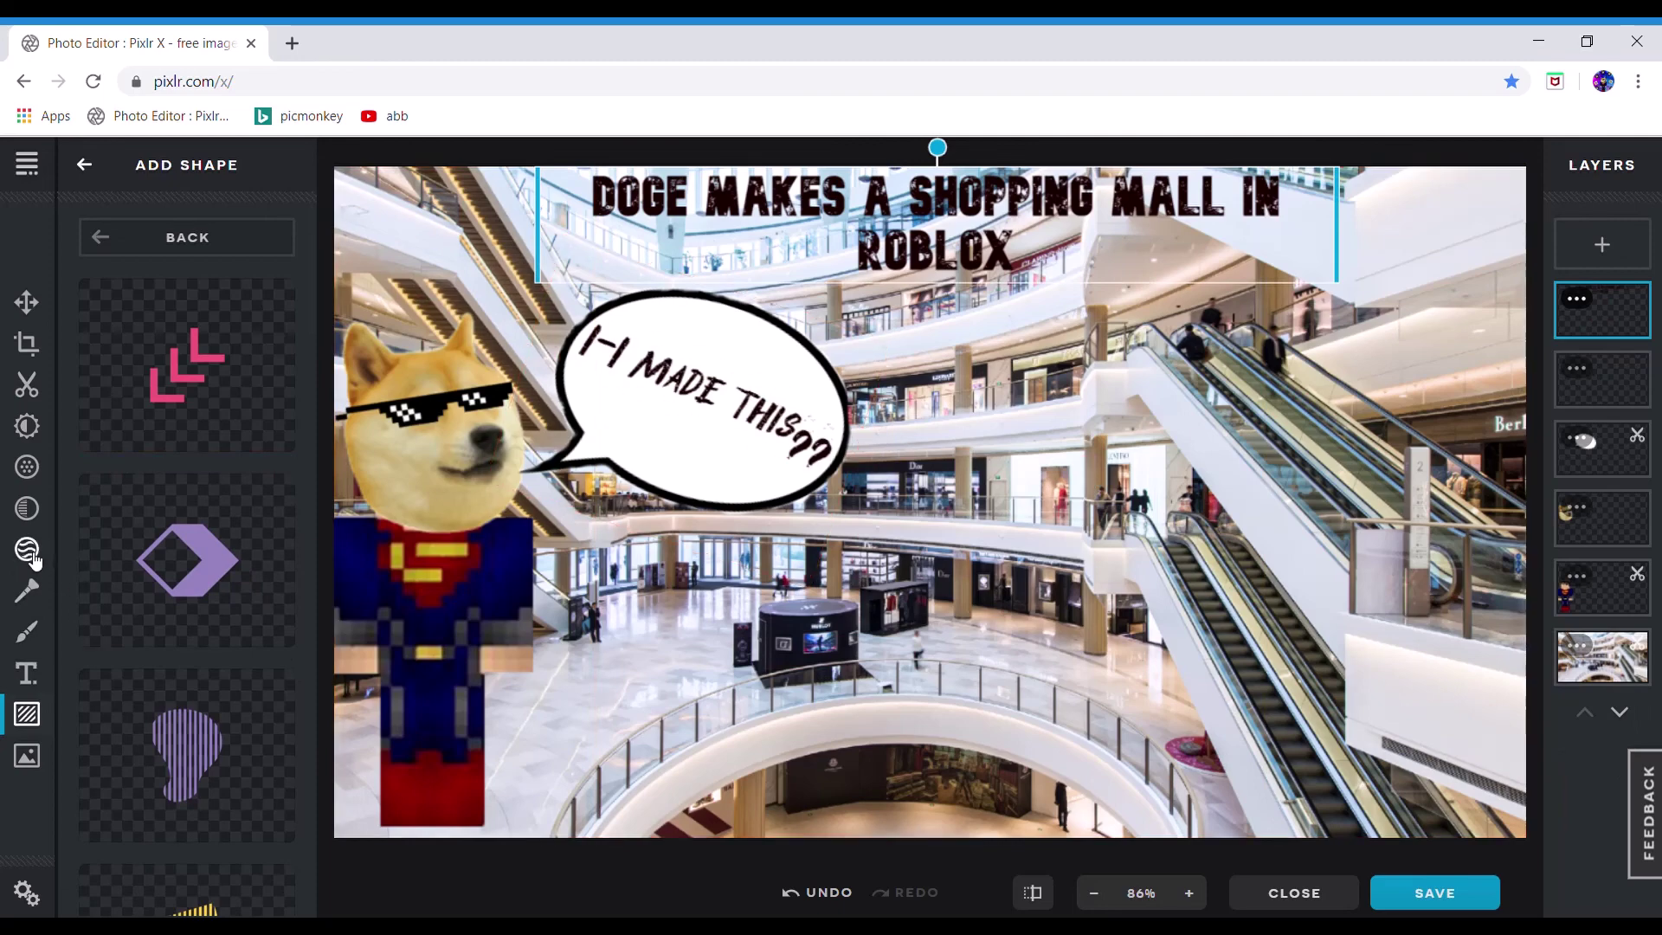
On a new drawing layer, doodle white marks on the Superman body, doge face, mall arch and escalator
{"action": "left_click", "coordinate": [30, 637]}
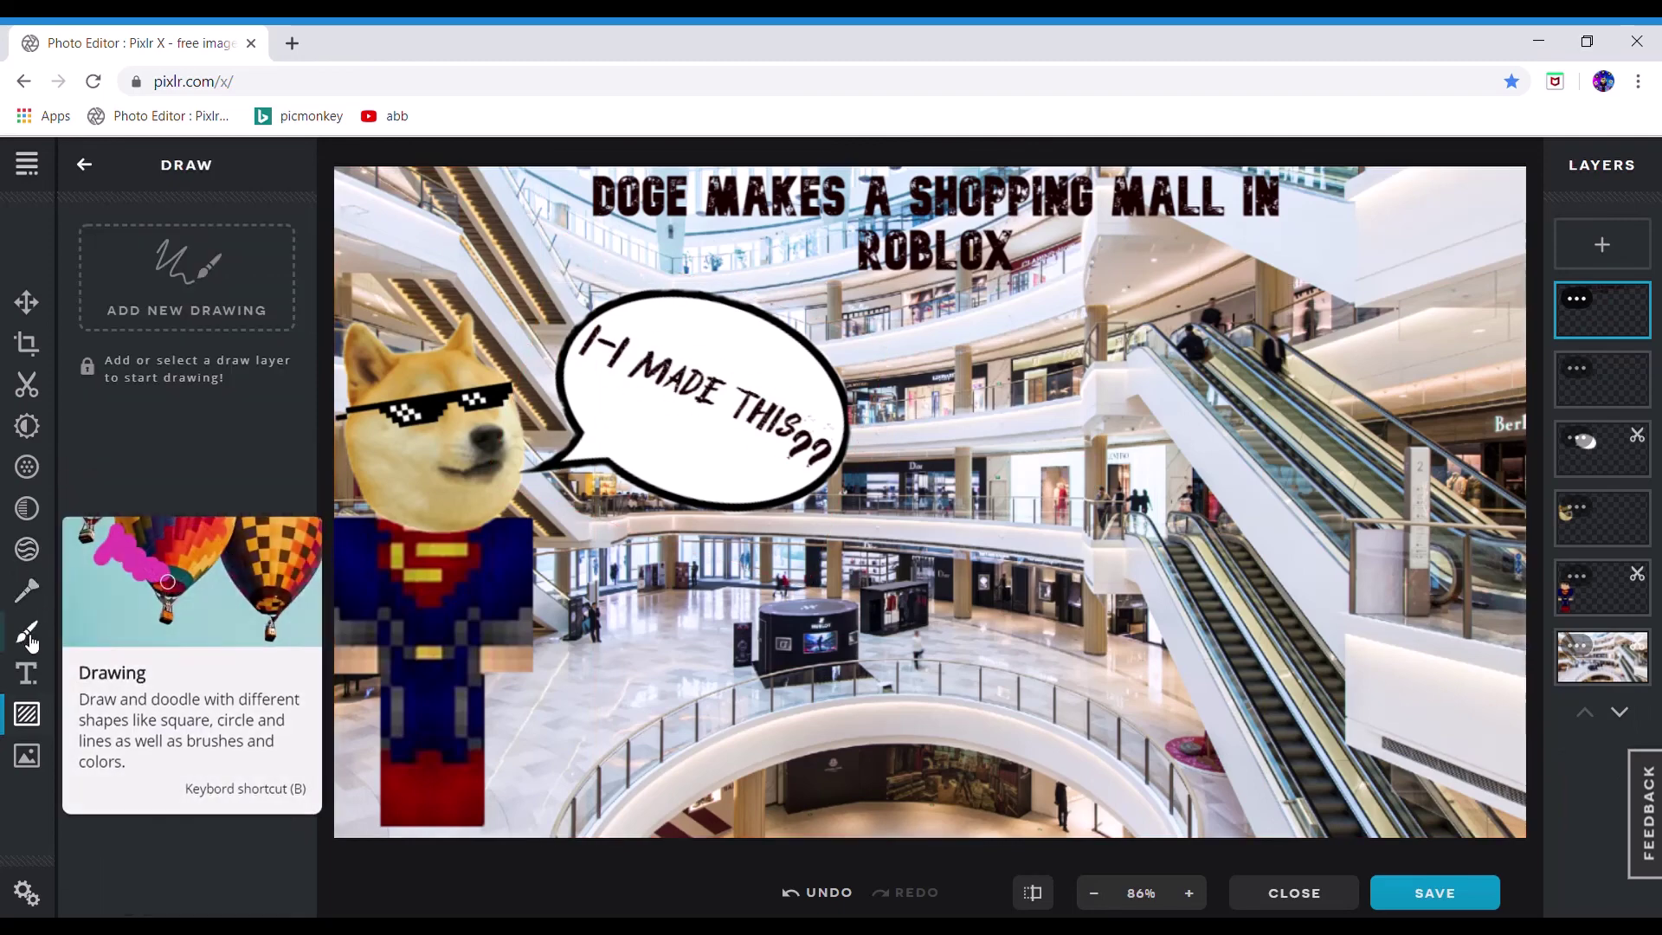
{"action": "left_click", "coordinate": [162, 307]}
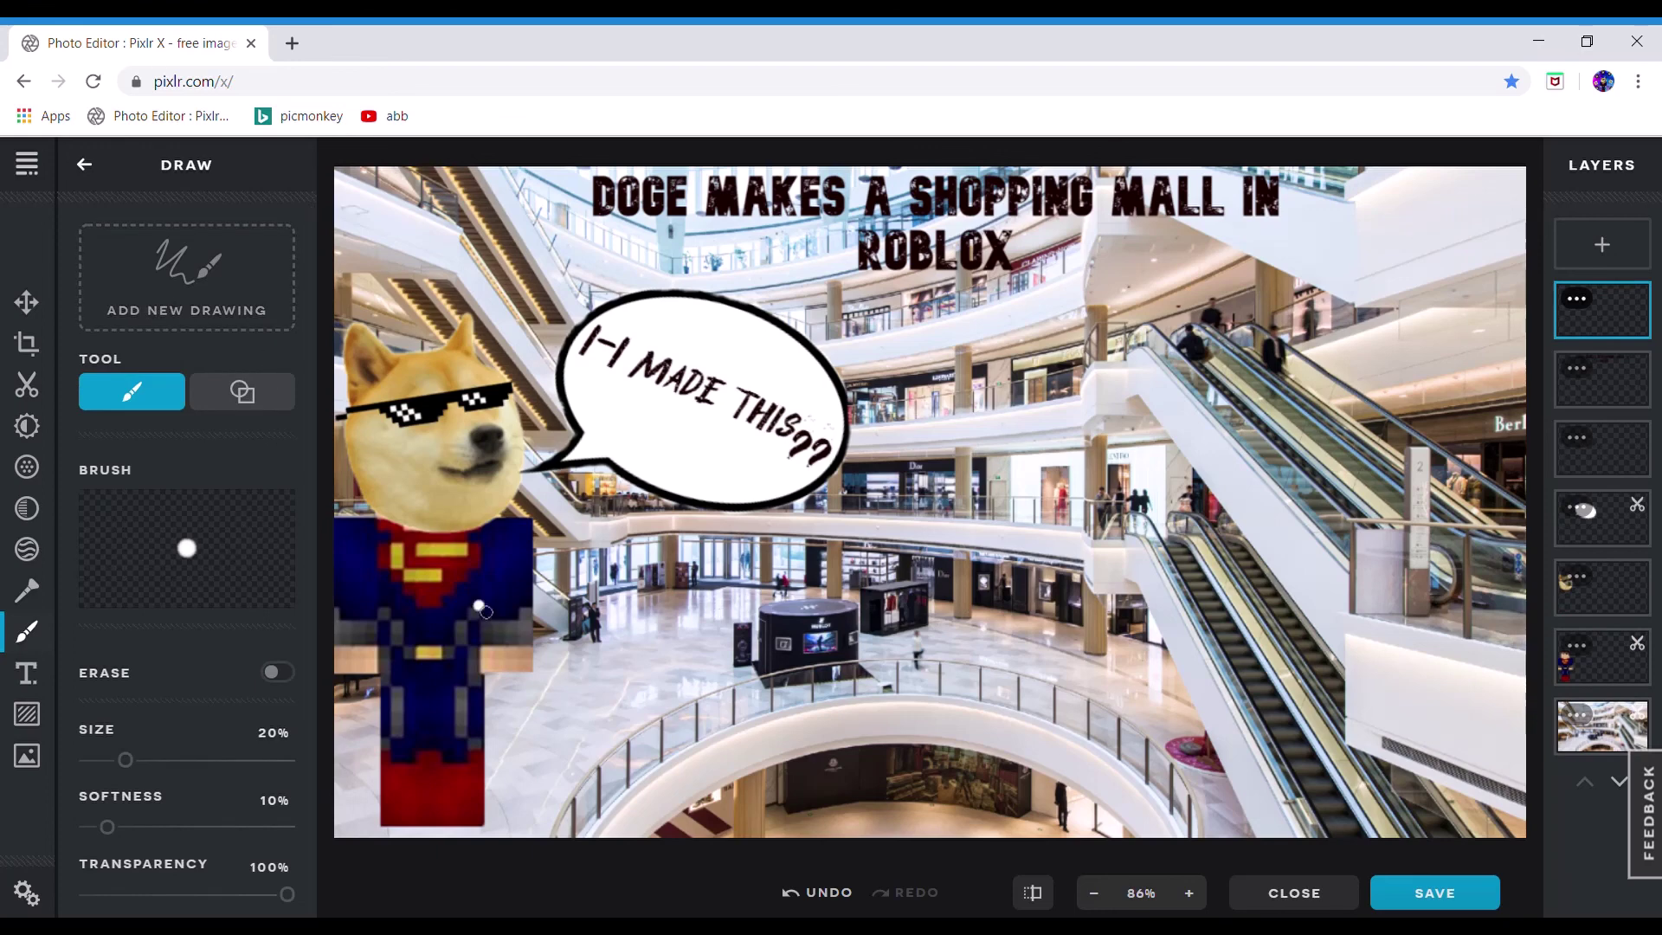
{"action": "left_click", "coordinate": [434, 576]}
{"action": "mouse_move", "coordinate": [481, 608]}
{"action": "left_mouse_down"}
{"action": "mouse_move", "coordinate": [470, 684]}
{"action": "mouse_move", "coordinate": [424, 622]}
{"action": "left_mouse_up"}
{"action": "mouse_move", "coordinate": [429, 495]}
{"action": "left_mouse_down"}
{"action": "mouse_move", "coordinate": [445, 510]}
{"action": "mouse_move", "coordinate": [459, 499]}
{"action": "left_mouse_up"}
{"action": "mouse_move", "coordinate": [402, 482]}
{"action": "left_mouse_down"}
{"action": "mouse_move", "coordinate": [407, 441]}
{"action": "mouse_move", "coordinate": [472, 463]}
{"action": "mouse_move", "coordinate": [487, 450]}
{"action": "mouse_move", "coordinate": [502, 485]}
{"action": "left_mouse_up"}
{"action": "left_click", "coordinate": [441, 427]}
{"action": "left_click_drag", "start_coordinate": [503, 465], "coordinate": [585, 431]}
{"action": "mouse_move", "coordinate": [884, 500]}
{"action": "left_mouse_down"}
{"action": "mouse_move", "coordinate": [899, 588]}
{"action": "mouse_move", "coordinate": [900, 448]}
{"action": "mouse_move", "coordinate": [981, 498]}
{"action": "mouse_move", "coordinate": [984, 539]}
{"action": "left_mouse_up"}
{"action": "mouse_move", "coordinate": [998, 446]}
{"action": "left_mouse_down"}
{"action": "mouse_move", "coordinate": [1014, 497]}
{"action": "mouse_move", "coordinate": [1072, 426]}
{"action": "mouse_move", "coordinate": [1124, 511]}
{"action": "mouse_move", "coordinate": [1127, 443]}
{"action": "mouse_move", "coordinate": [1233, 407]}
{"action": "mouse_move", "coordinate": [1262, 485]}
{"action": "left_mouse_up"}
{"action": "left_click_drag", "start_coordinate": [1326, 424], "coordinate": [1323, 464]}
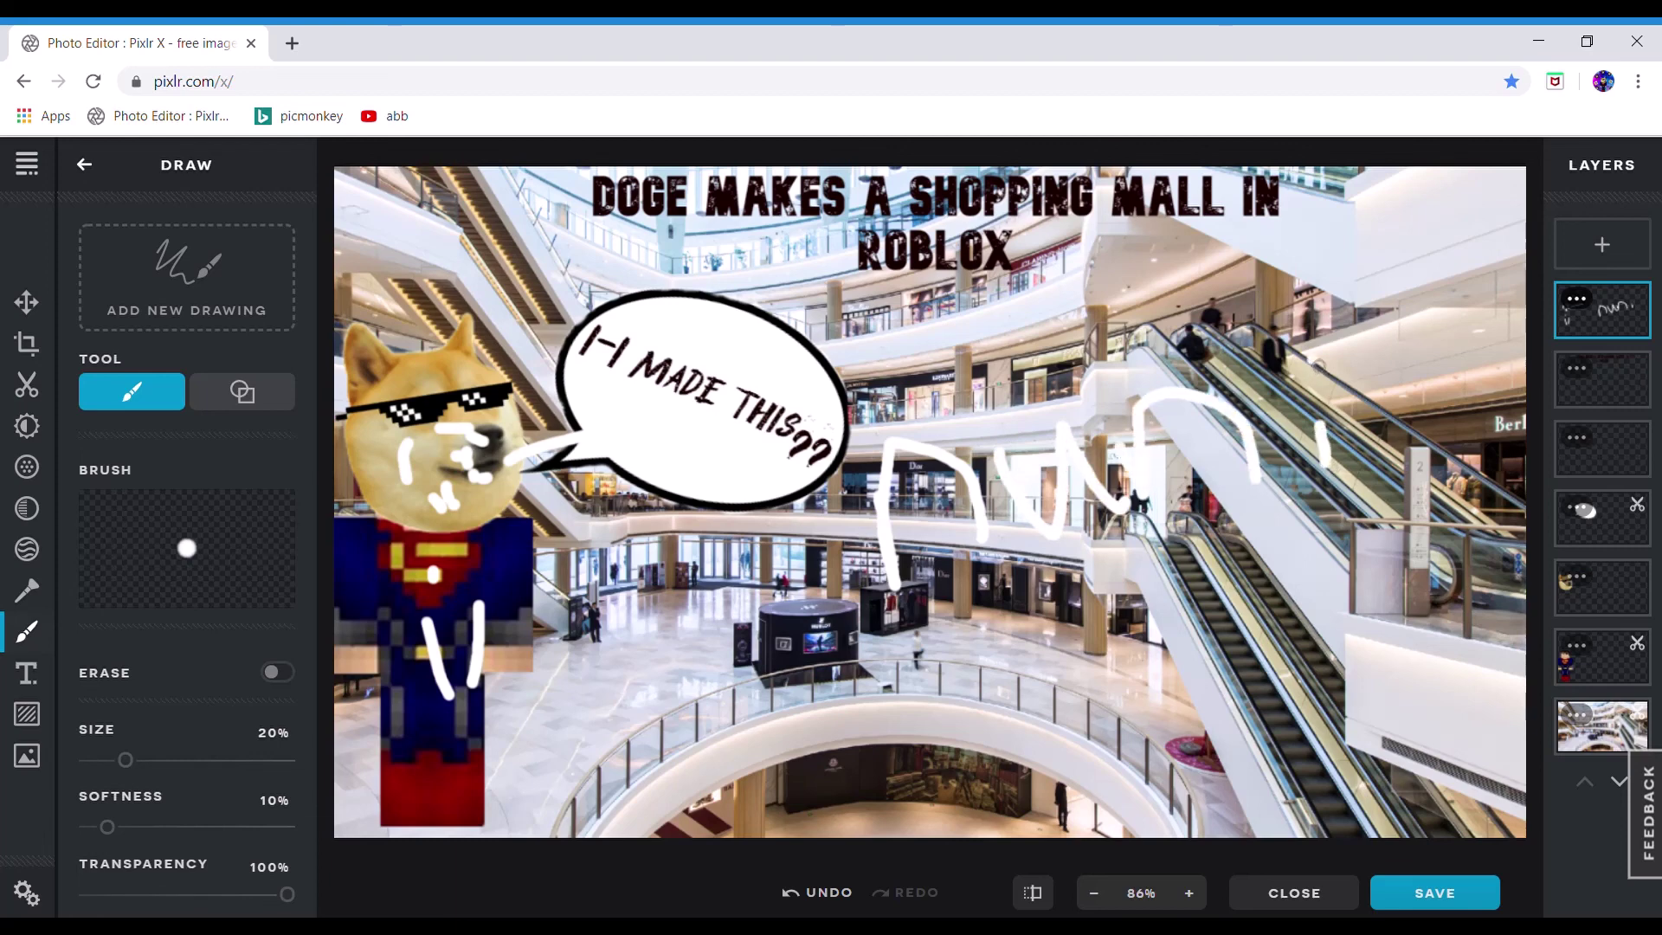
Scrawl 'I love you guys' in white across the mall floor
{"action": "mouse_move", "coordinate": [727, 613]}
{"action": "left_mouse_down"}
{"action": "mouse_move", "coordinate": [739, 736]}
{"action": "mouse_move", "coordinate": [680, 613]}
{"action": "mouse_move", "coordinate": [786, 591]}
{"action": "left_mouse_up"}
{"action": "left_click_drag", "start_coordinate": [674, 732], "coordinate": [824, 729]}
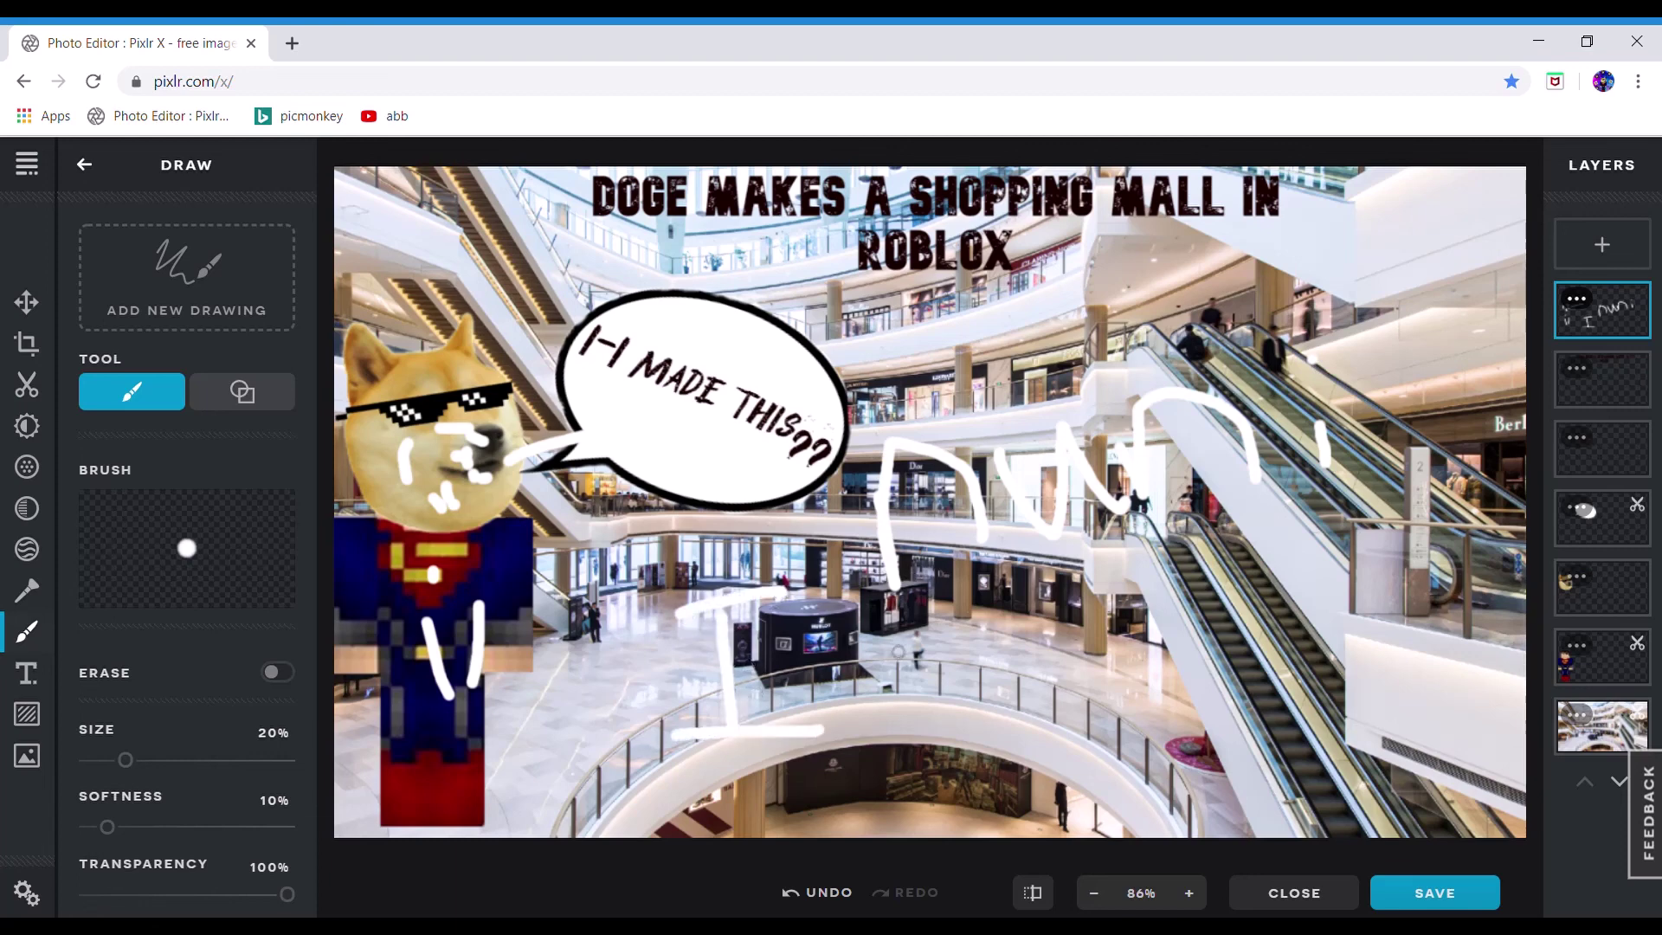
{"action": "mouse_move", "coordinate": [892, 637]}
{"action": "left_mouse_down"}
{"action": "mouse_move", "coordinate": [959, 706]}
{"action": "mouse_move", "coordinate": [1000, 678]}
{"action": "mouse_move", "coordinate": [1096, 684]}
{"action": "mouse_move", "coordinate": [1117, 660]}
{"action": "mouse_move", "coordinate": [1139, 775]}
{"action": "left_mouse_up"}
{"action": "mouse_move", "coordinate": [1270, 681]}
{"action": "left_mouse_down"}
{"action": "mouse_move", "coordinate": [1266, 701]}
{"action": "mouse_move", "coordinate": [1274, 686]}
{"action": "mouse_move", "coordinate": [1389, 705]}
{"action": "left_mouse_up"}
{"action": "mouse_move", "coordinate": [866, 770]}
{"action": "left_mouse_down"}
{"action": "mouse_move", "coordinate": [855, 812]}
{"action": "mouse_move", "coordinate": [835, 793]}
{"action": "mouse_move", "coordinate": [947, 772]}
{"action": "mouse_move", "coordinate": [986, 791]}
{"action": "mouse_move", "coordinate": [1001, 766]}
{"action": "mouse_move", "coordinate": [1042, 767]}
{"action": "mouse_move", "coordinate": [1006, 812]}
{"action": "left_mouse_up"}
{"action": "mouse_move", "coordinate": [1112, 754]}
{"action": "left_mouse_down"}
{"action": "mouse_move", "coordinate": [1100, 787]}
{"action": "mouse_move", "coordinate": [1044, 790]}
{"action": "left_mouse_up"}
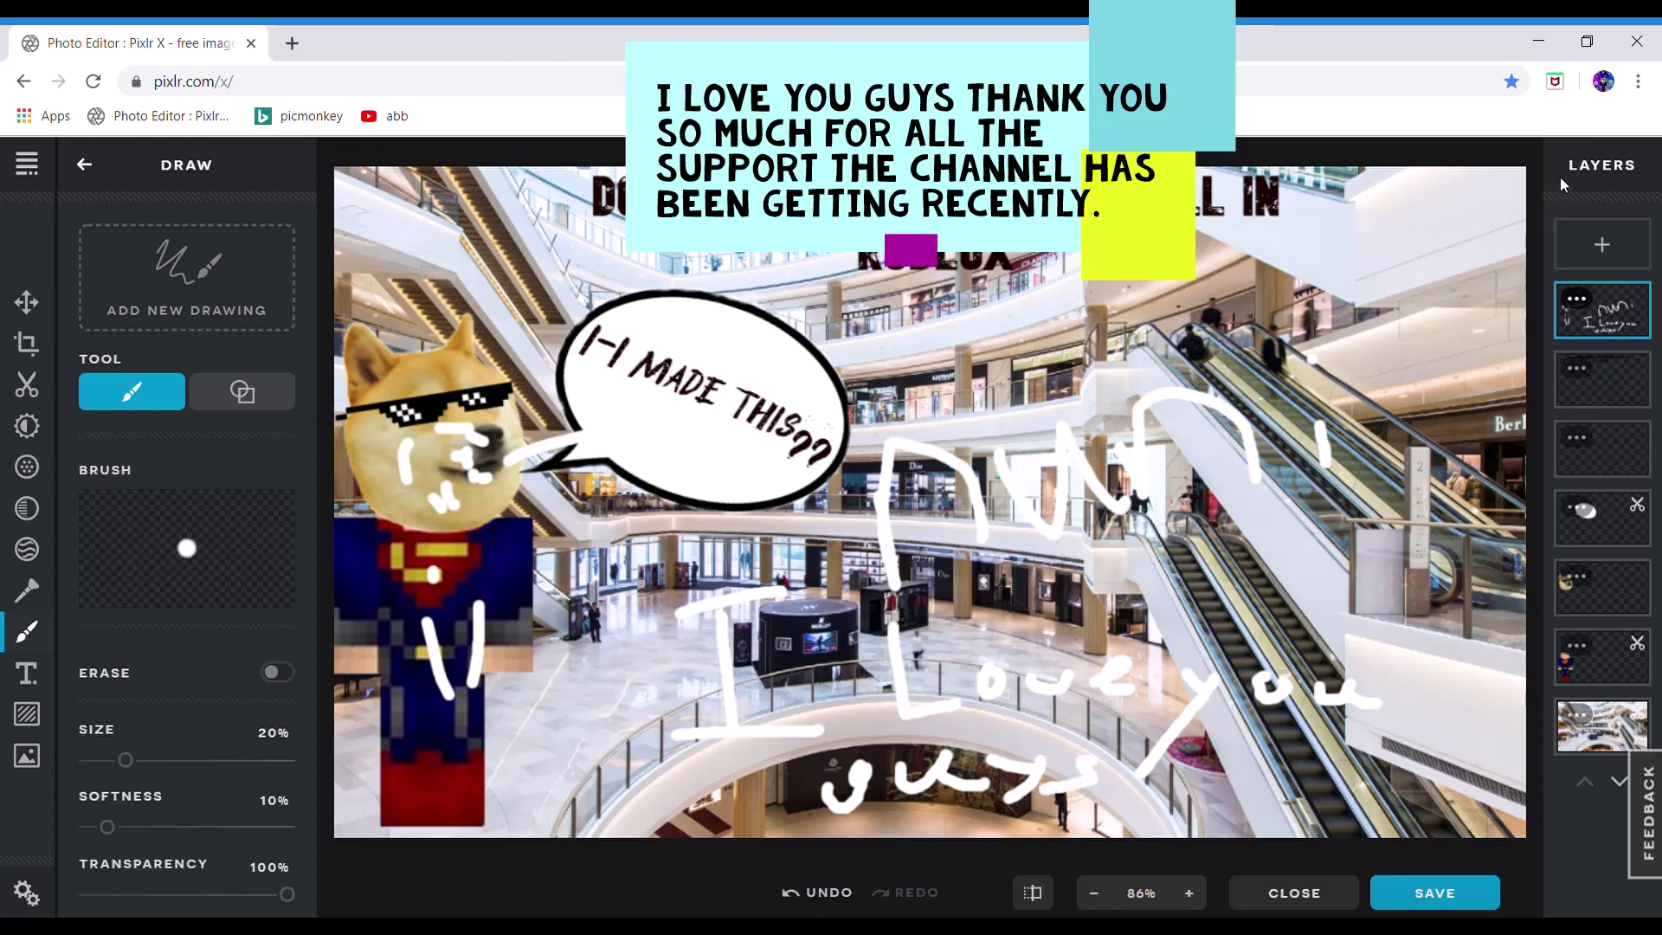